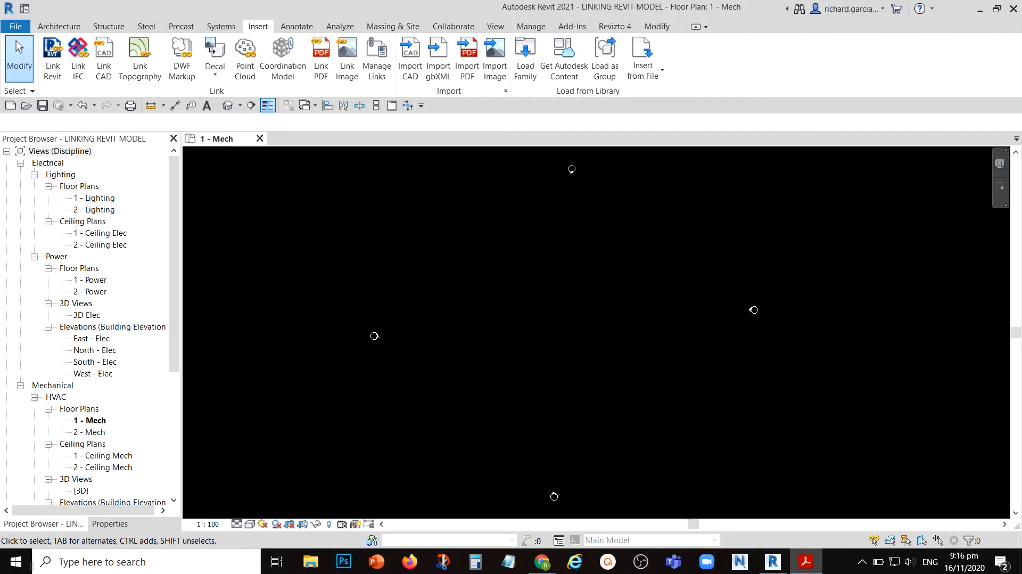
# - Start linking a Revit model and choose MODEL TO LINK.rvt from the Linking Revit Models folder
pyautogui.click(554, 306)
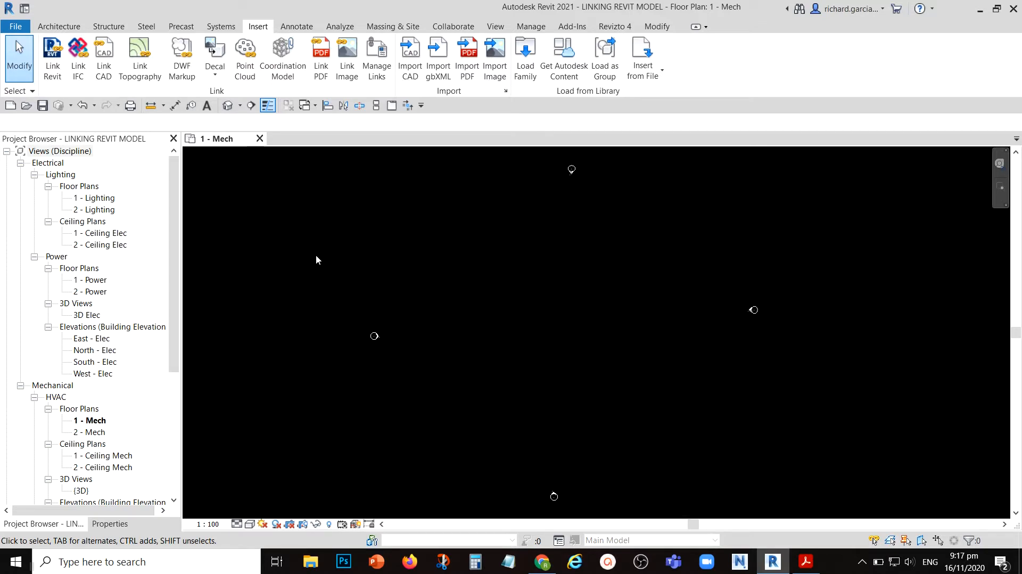
pyautogui.click(257, 30)
pyautogui.press('ctrl')
pyautogui.press('ctrl')
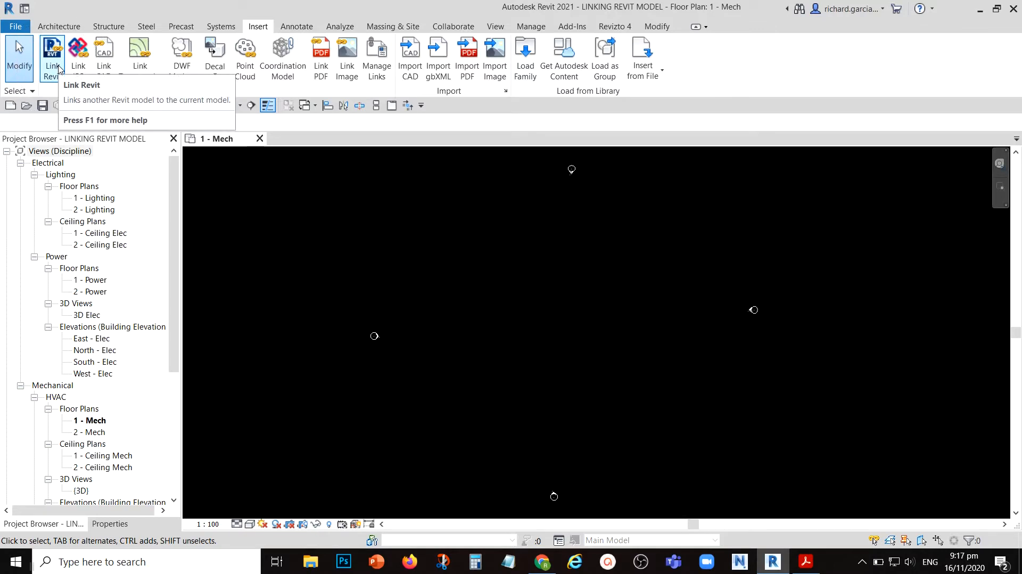
pyautogui.press('ctrl')
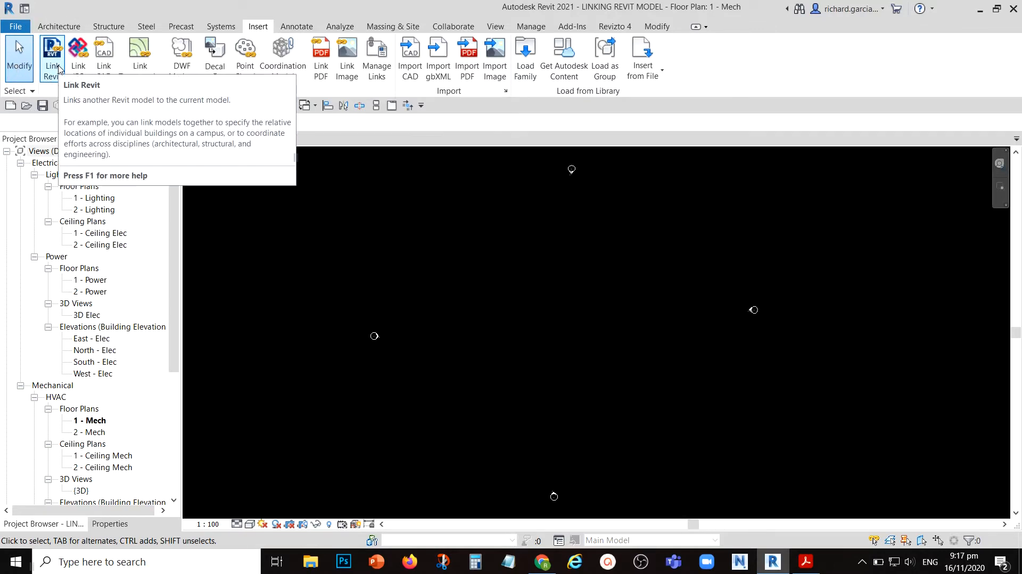
pyautogui.click(58, 67)
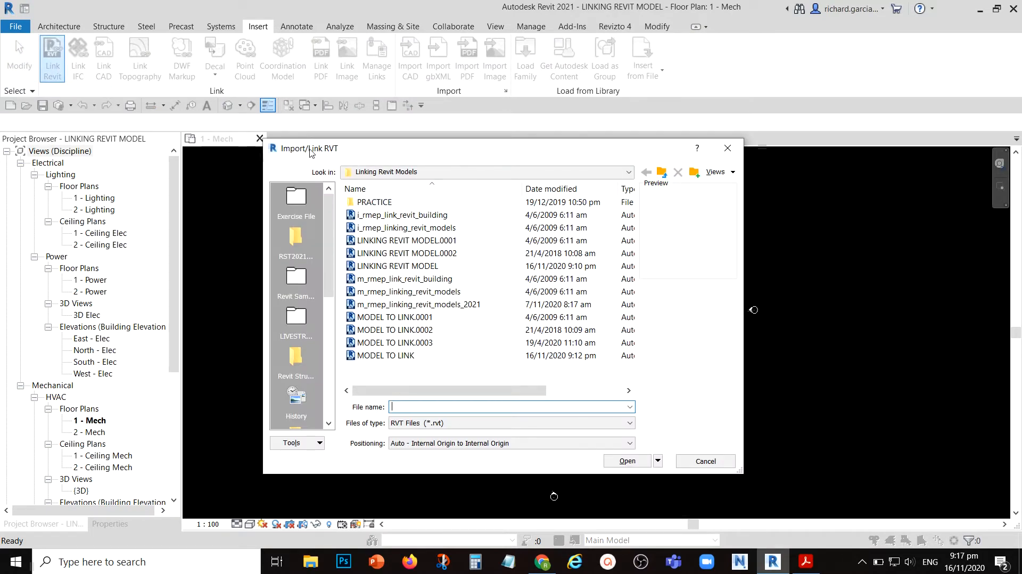
pyautogui.click(372, 357)
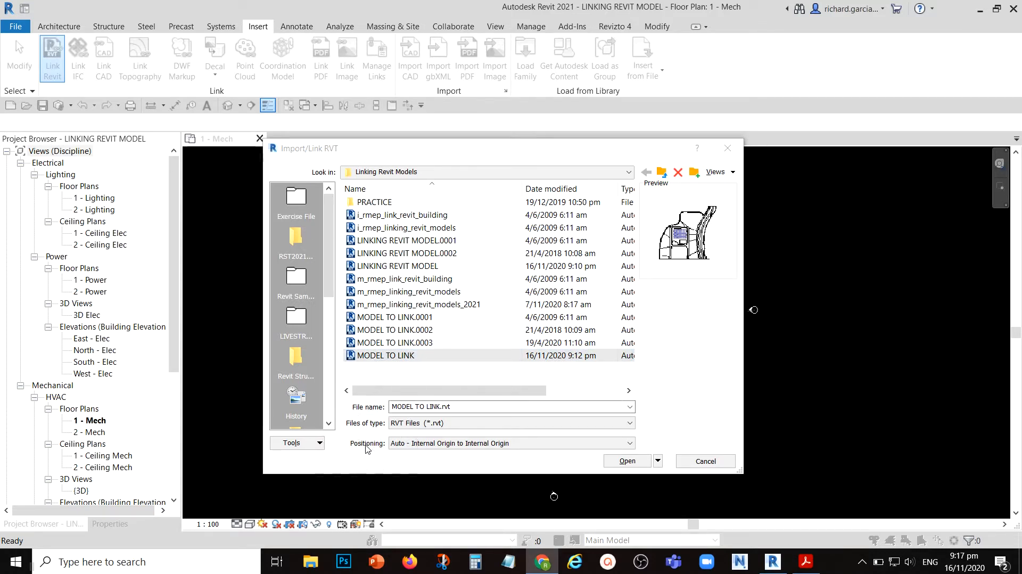
# - Examine the available positioning options for the linked Revit model
pyautogui.click(411, 444)
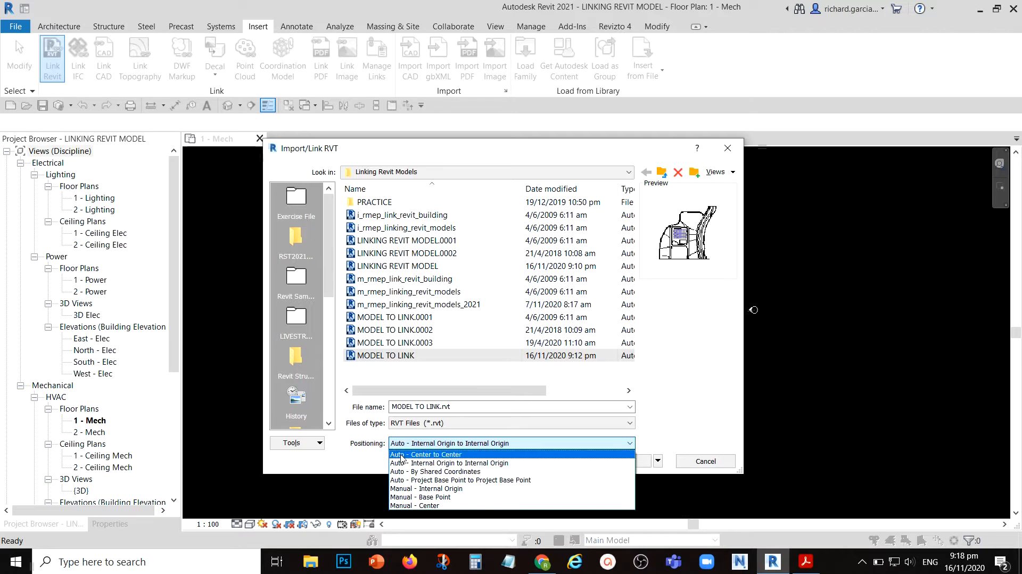
pyautogui.press('ctrl')
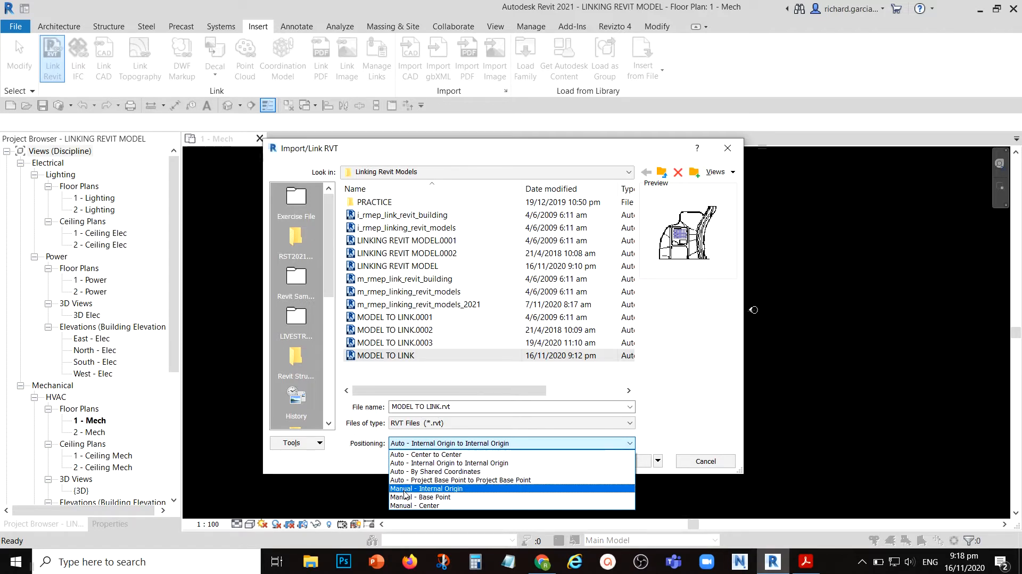
pyautogui.press('ctrl')
pyautogui.click(400, 488)
pyautogui.hotkey('alt', 'Tab')
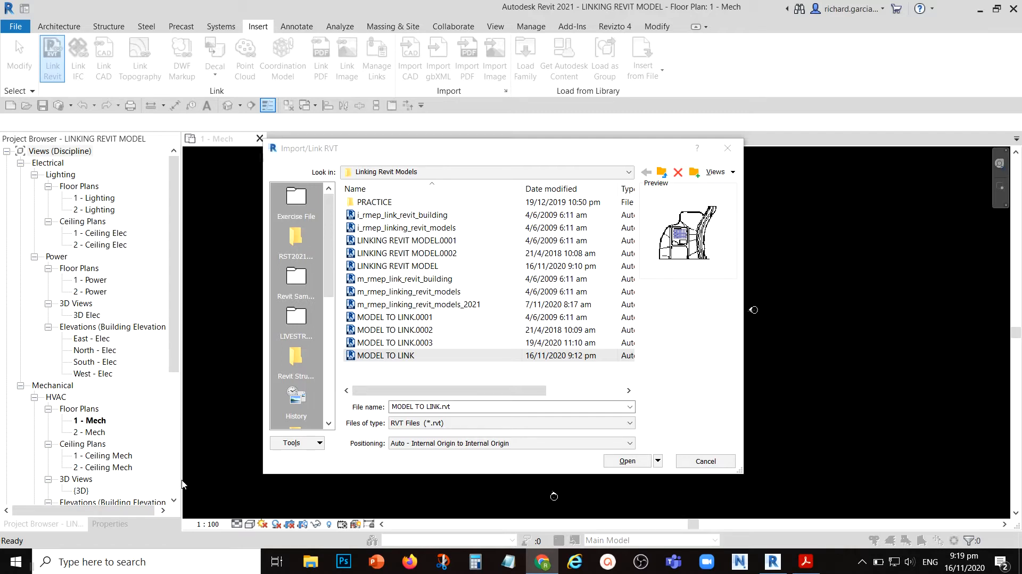
pyautogui.click(473, 446)
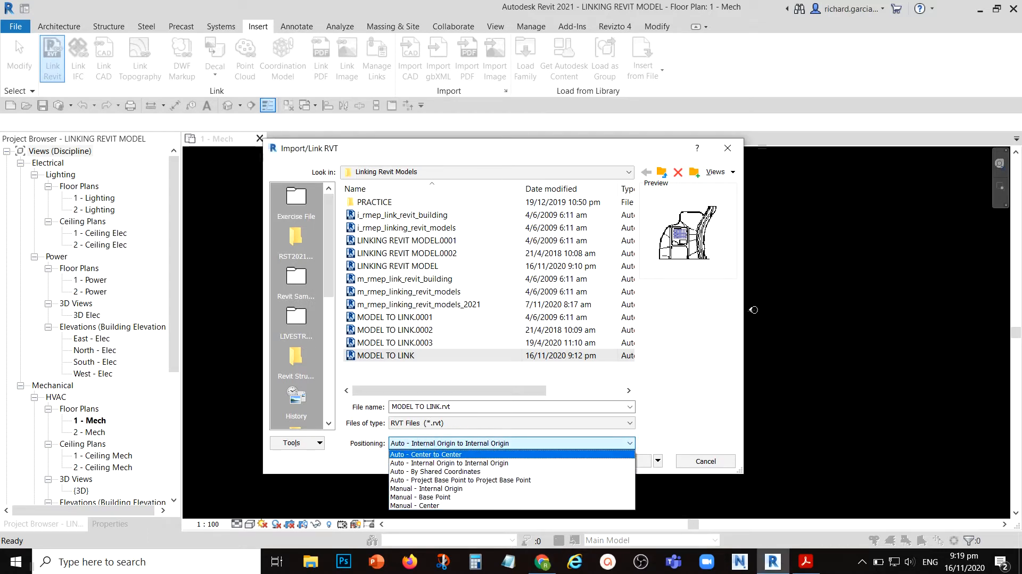
pyautogui.hotkey('alt', 'Tab')
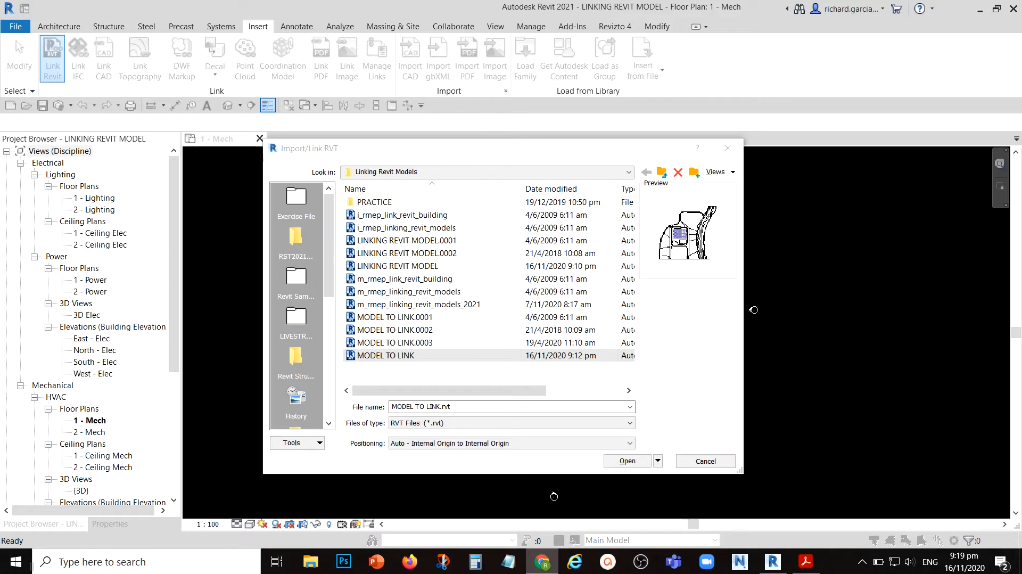
# - Link the chosen model with positioning set to Auto - Internal Origin to Internal Origin
pyautogui.click(471, 443)
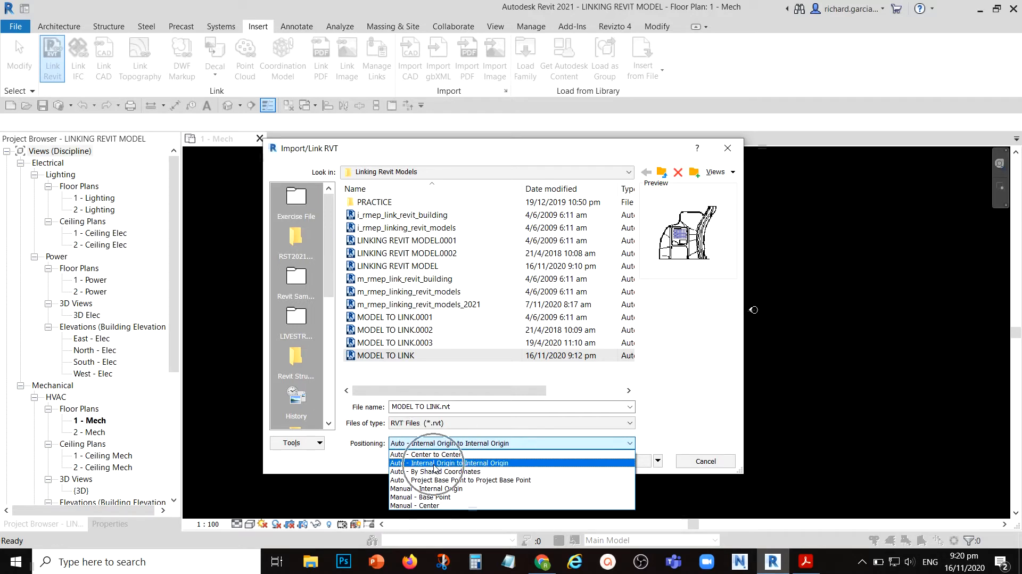
pyautogui.click(434, 464)
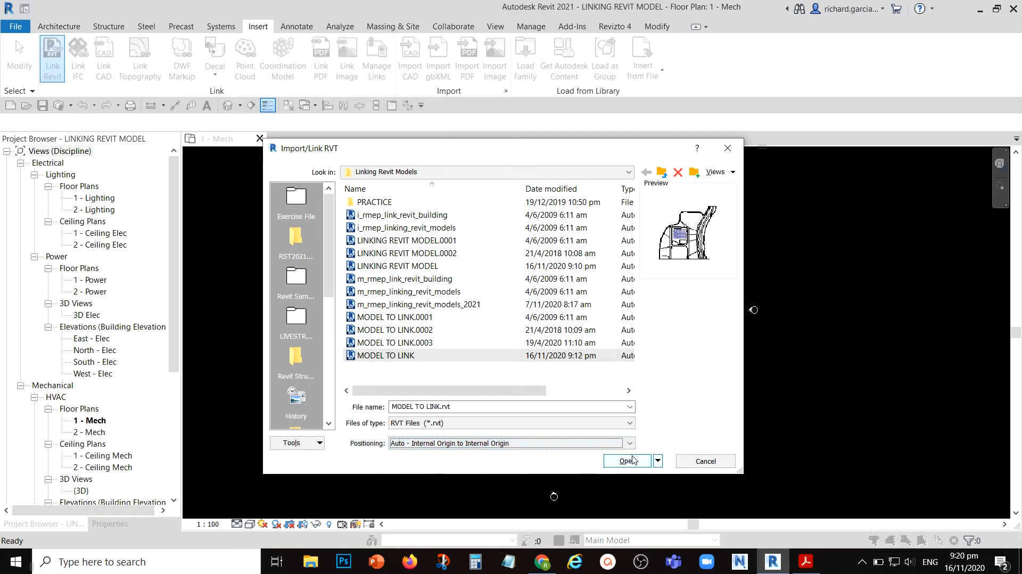
pyautogui.click(632, 460)
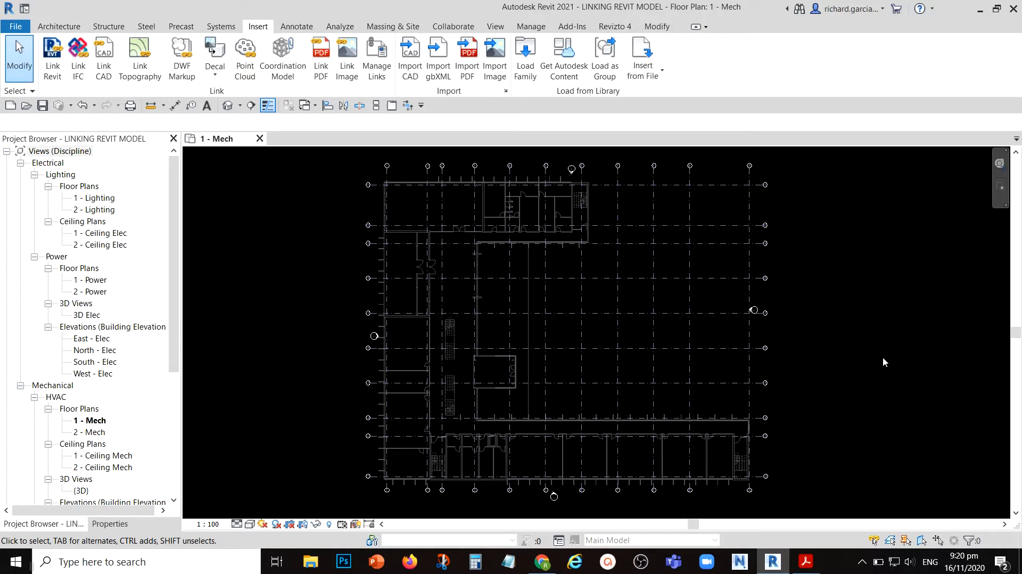
# - Enable Room Bounding in the type properties of the linked Revit model
pyautogui.click(568, 234)
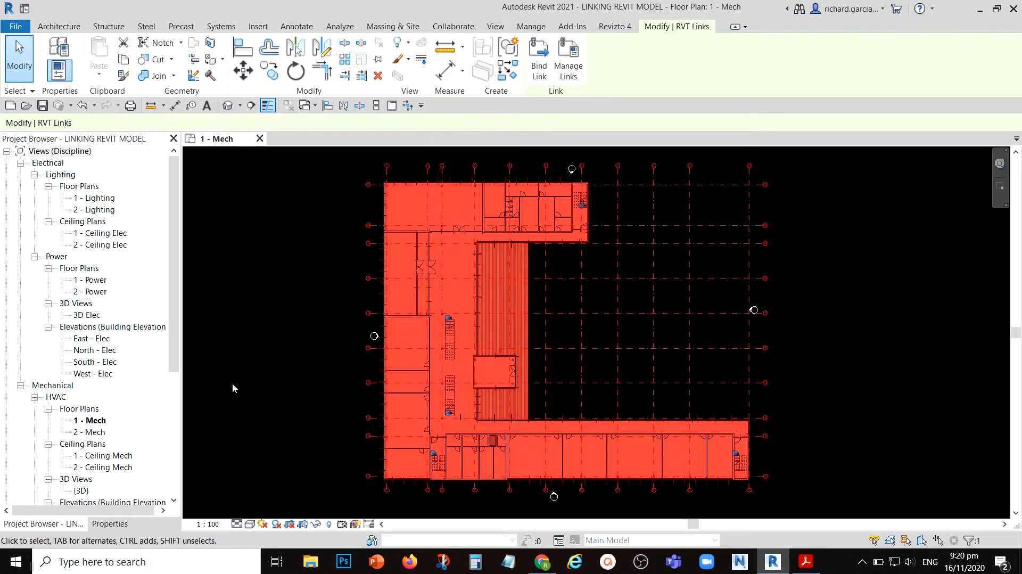
pyautogui.click(110, 524)
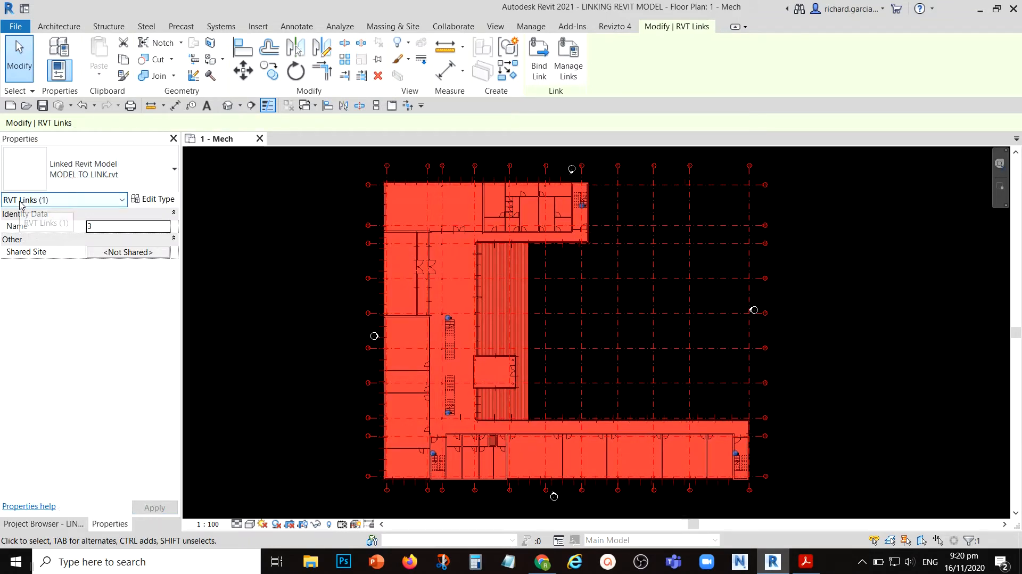
pyautogui.click(158, 199)
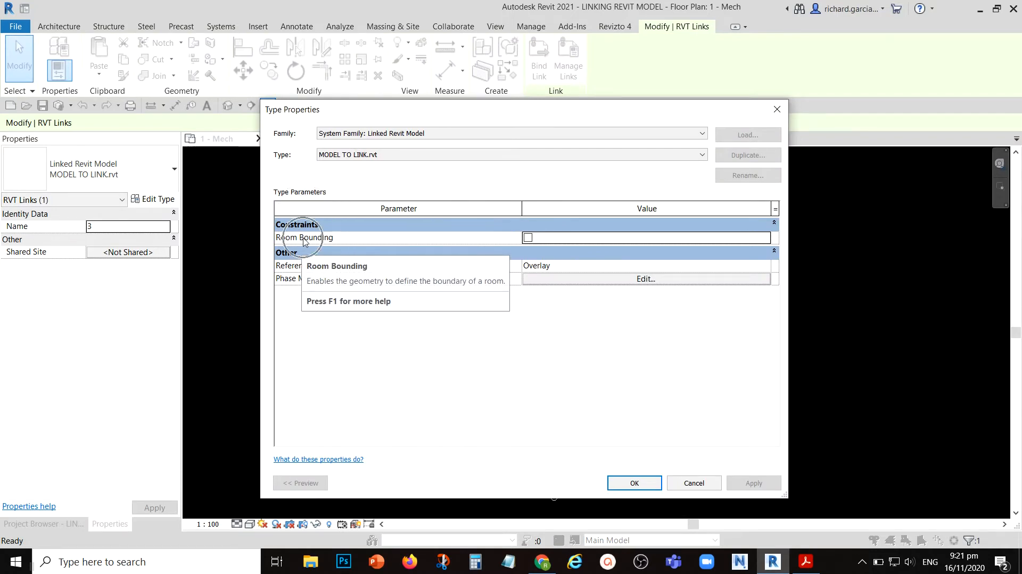
pyautogui.click(528, 237)
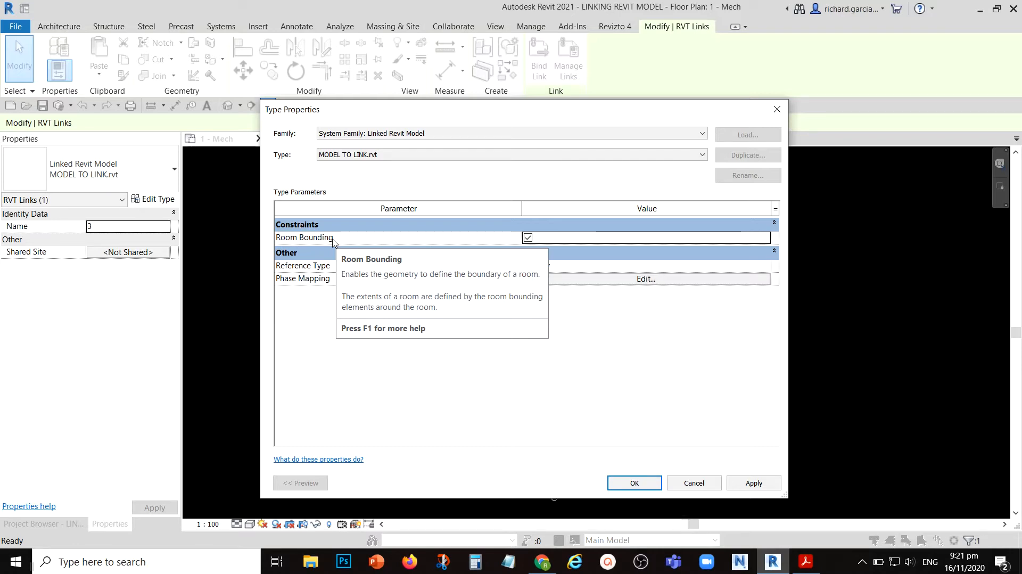
pyautogui.click(528, 238)
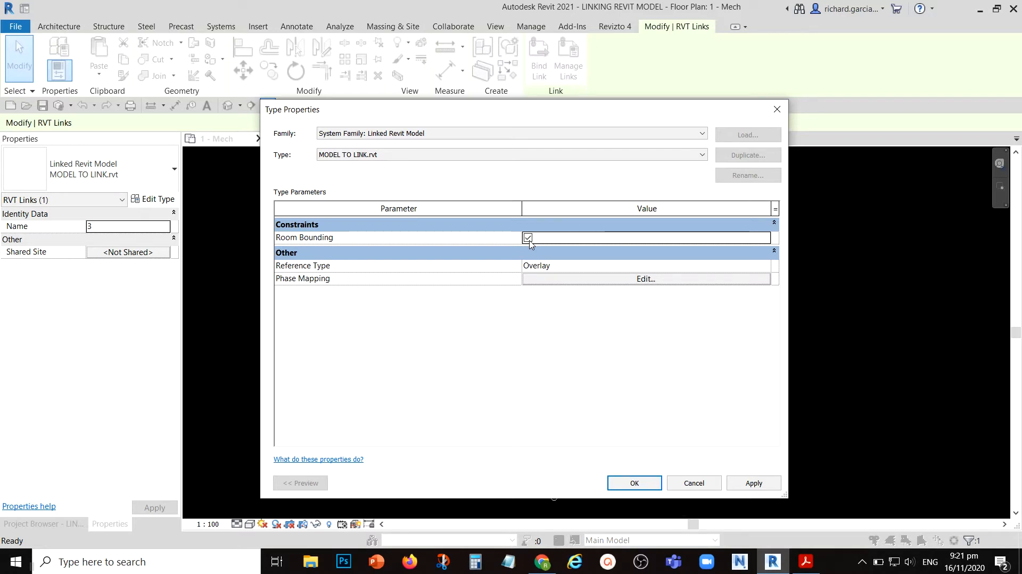
pyautogui.press('ctrl')
pyautogui.press('ctrl')
pyautogui.click(646, 484)
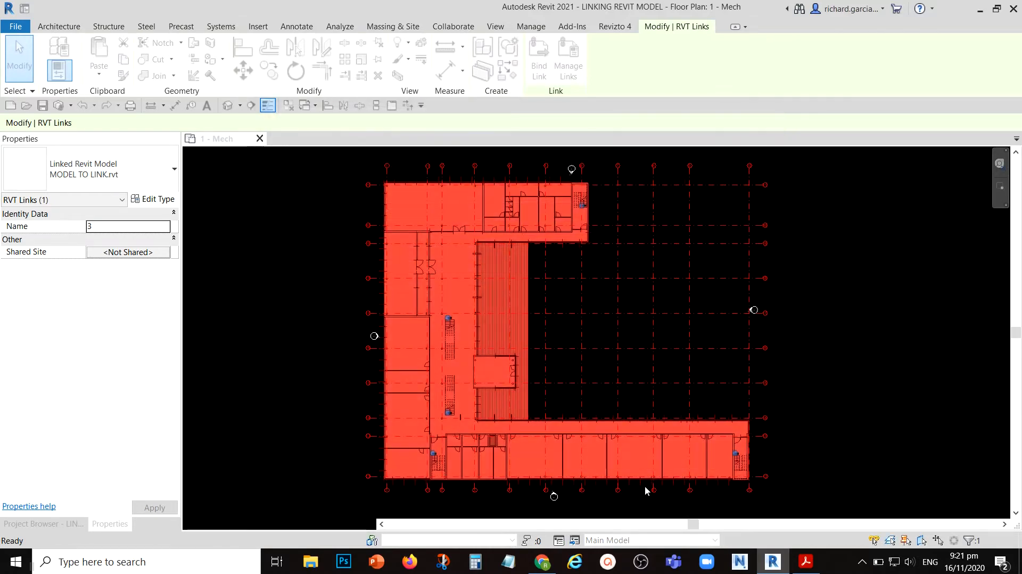
pyautogui.click(892, 289)
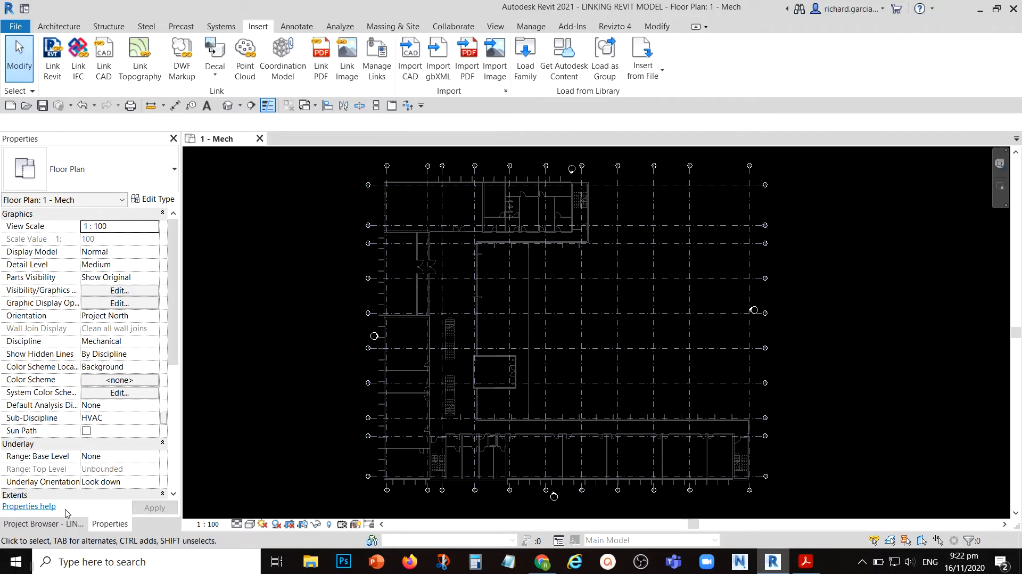
# - Open the South - Elec elevation view of the Electrical Power discipline
pyautogui.click(63, 525)
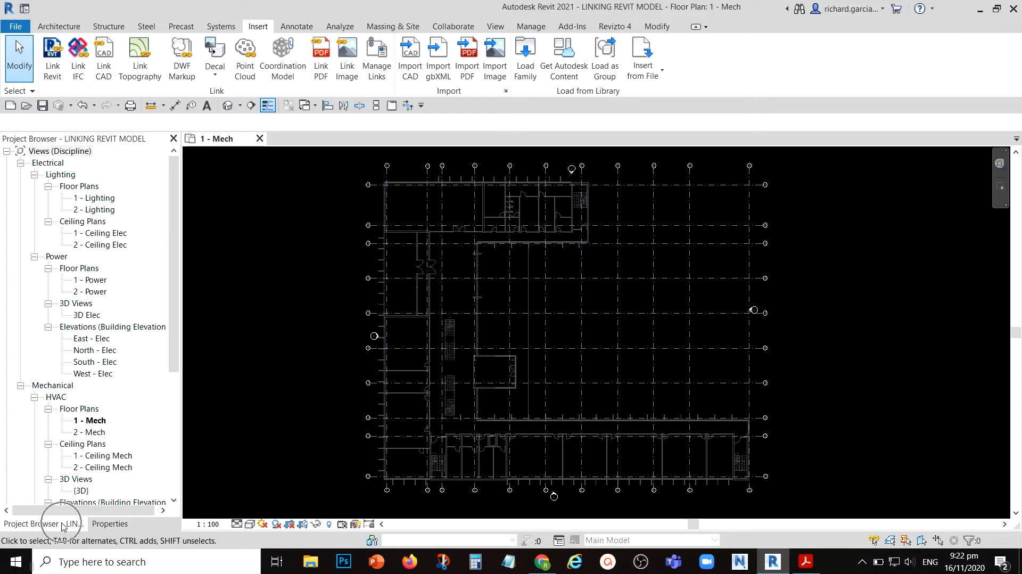
pyautogui.click(98, 362)
pyautogui.press('ctrl')
pyautogui.press('ctrl')
pyautogui.press('ctrl')
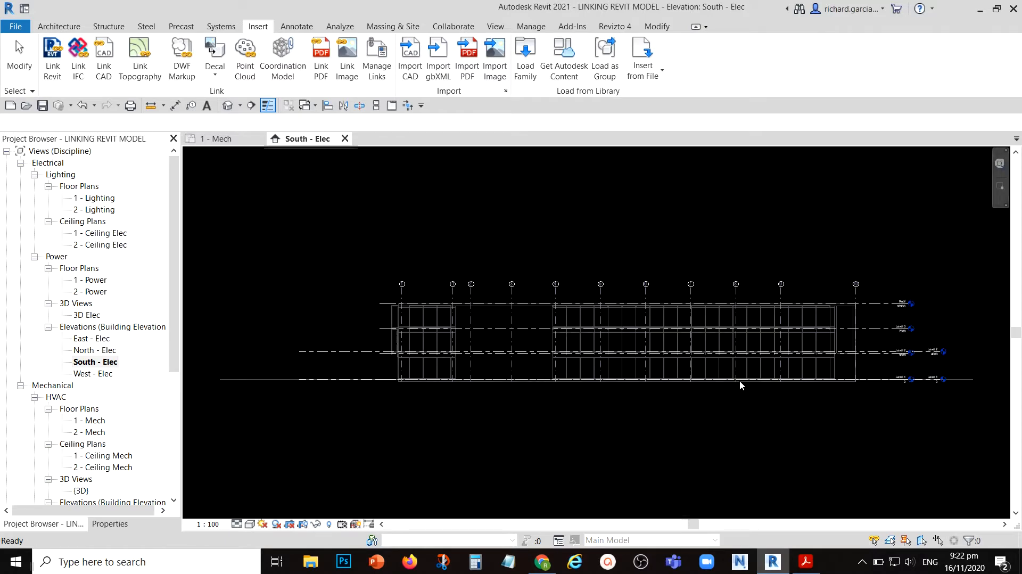
# - Compare the linked model's levels with the host project's Level 1 and Level 2 in the south elevation
pyautogui.moveTo(931, 436); pyautogui.dragTo(801, 417, button='middle')
pyautogui.scroll(5, 837, 321)
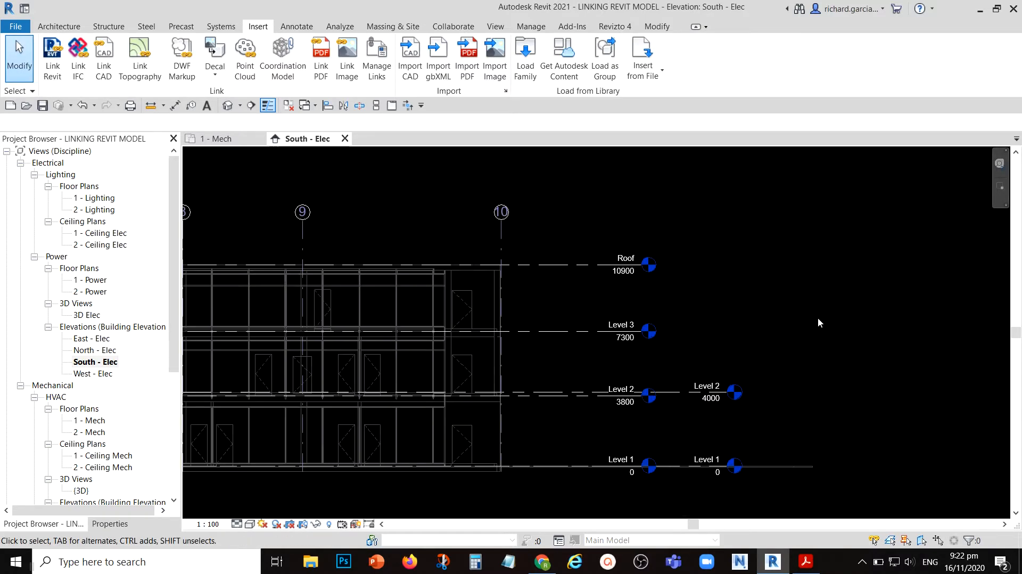
pyautogui.moveTo(741, 337); pyautogui.dragTo(781, 327, button='middle')
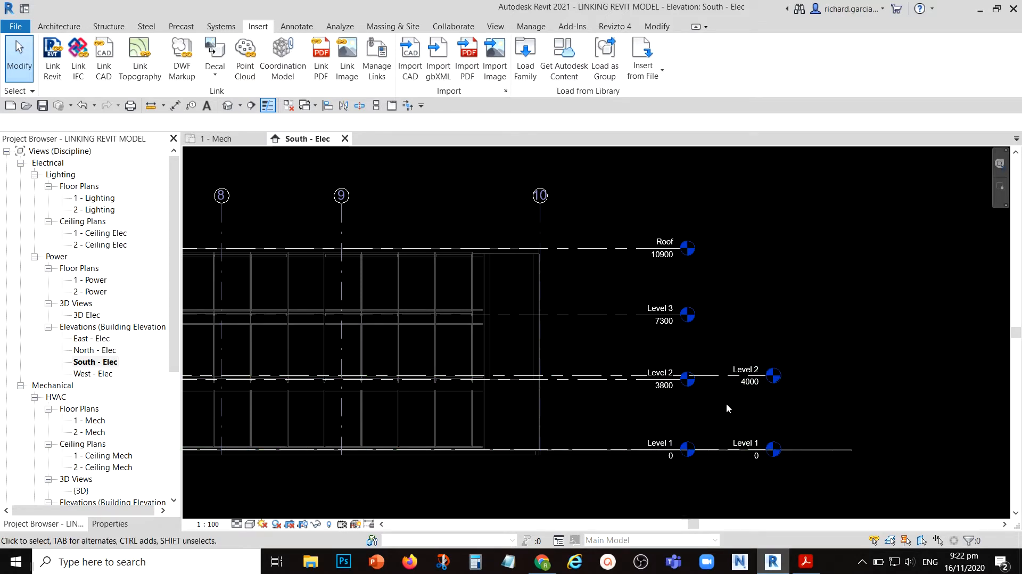
pyautogui.click(657, 255)
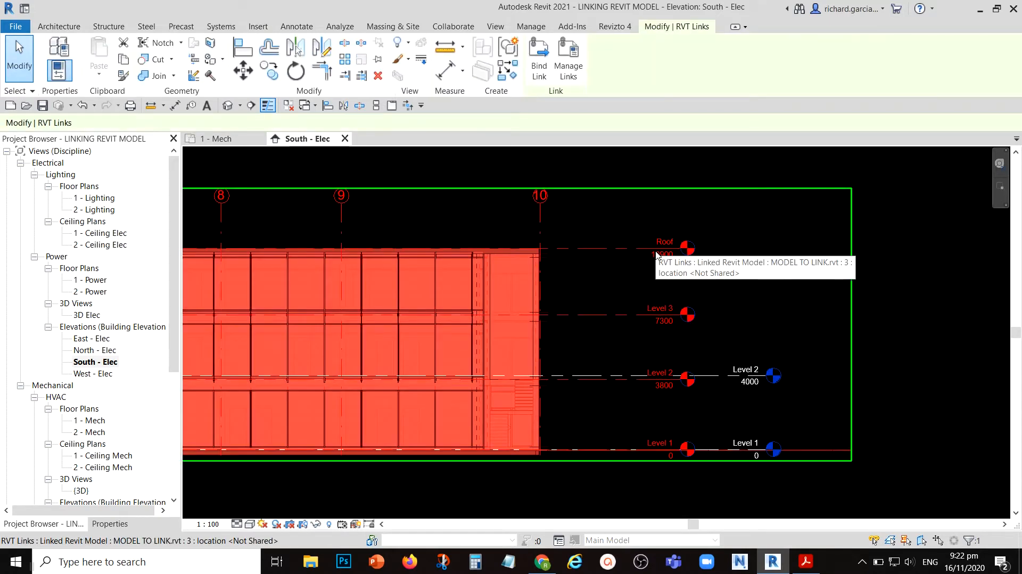
pyautogui.click(728, 377)
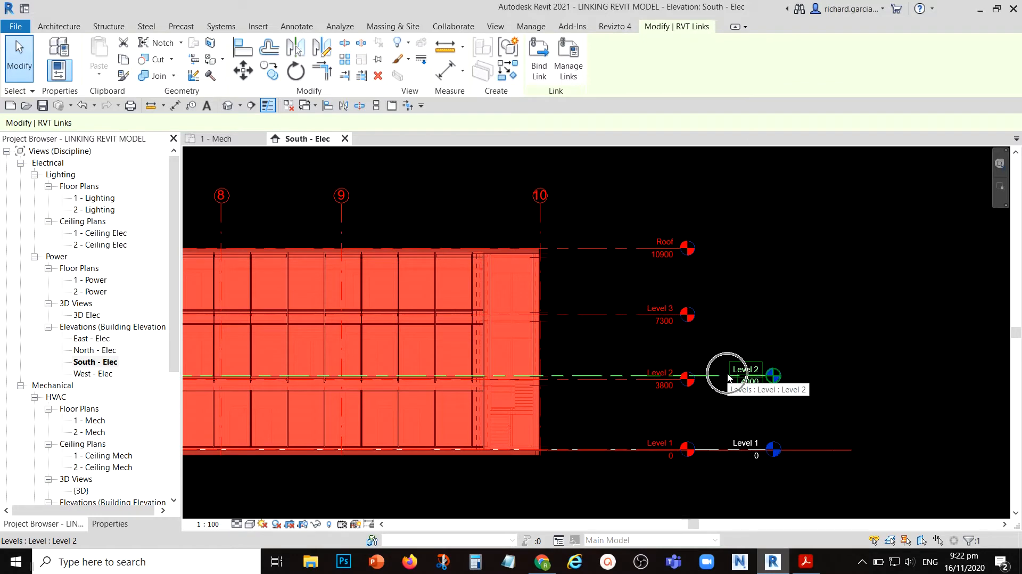
pyautogui.click(741, 447)
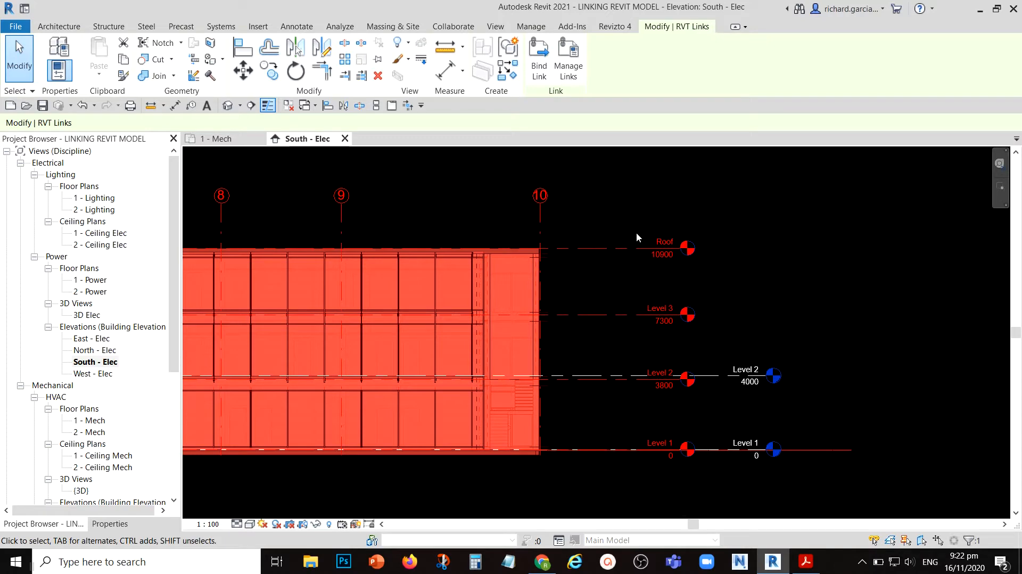
pyautogui.click(833, 270)
pyautogui.scroll(5, 782, 404)
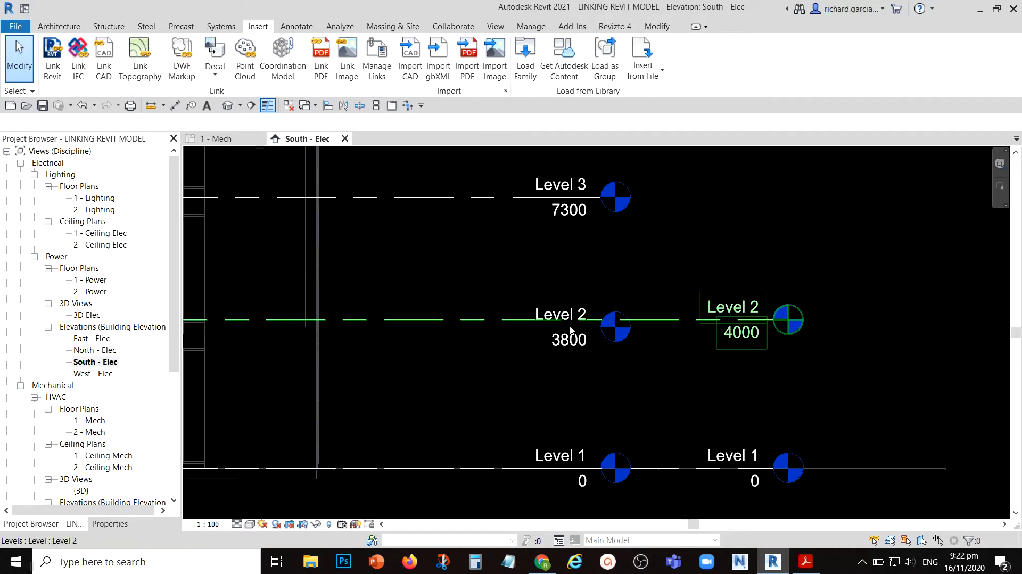
pyautogui.scroll(3, 567, 333)
pyautogui.press('ctrl')
pyautogui.press('ctrl')
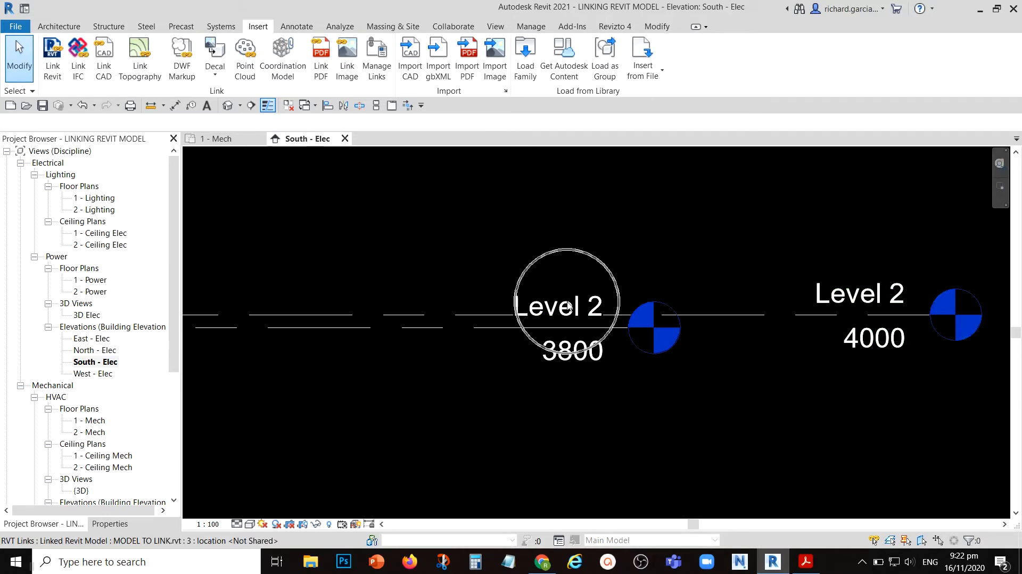
pyautogui.scroll(-2, 568, 305)
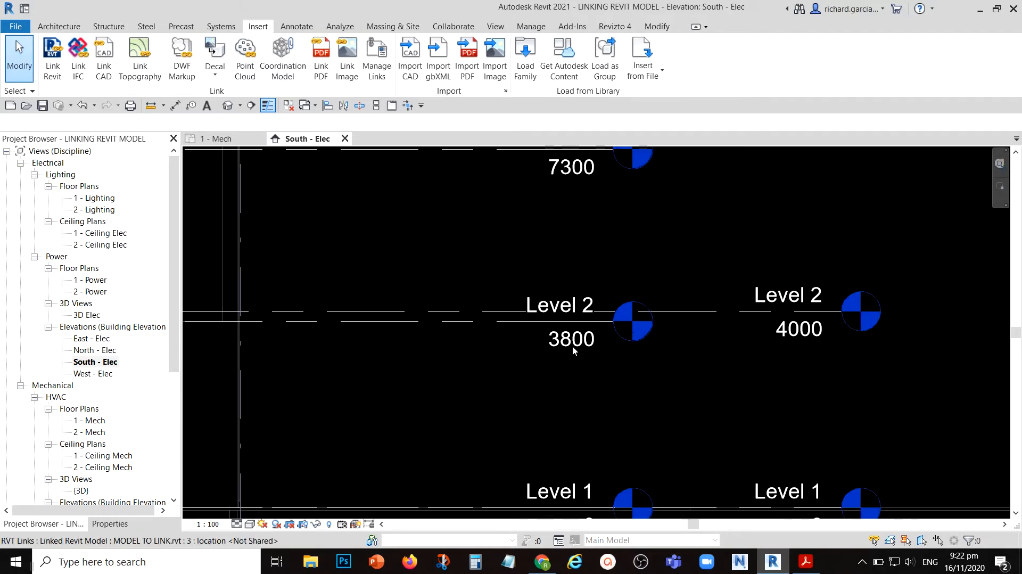
pyautogui.scroll(-3, 606, 345)
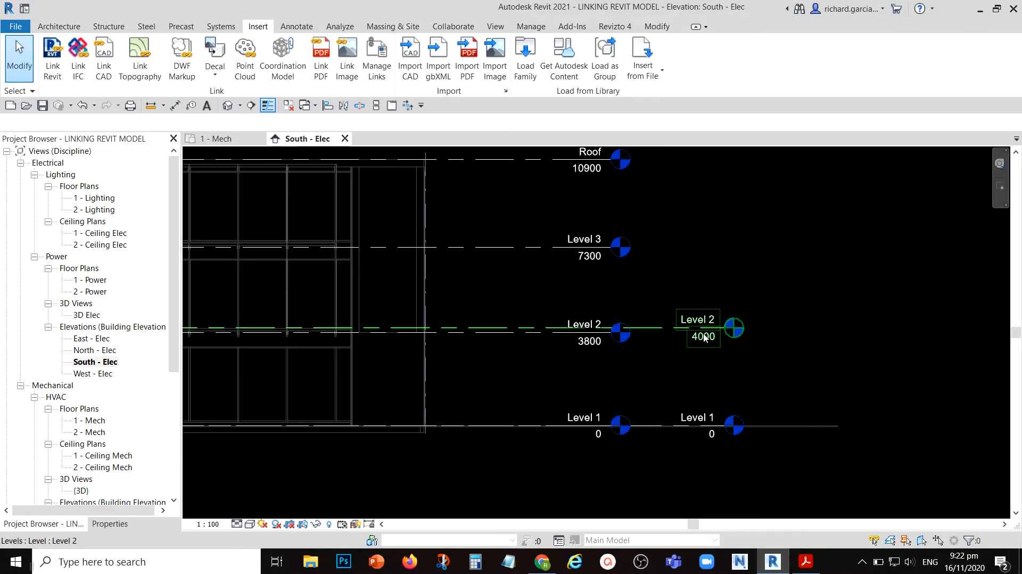
# - Set the elevation of the host project's Level 2 to 3800
pyautogui.scroll(3, 703, 346)
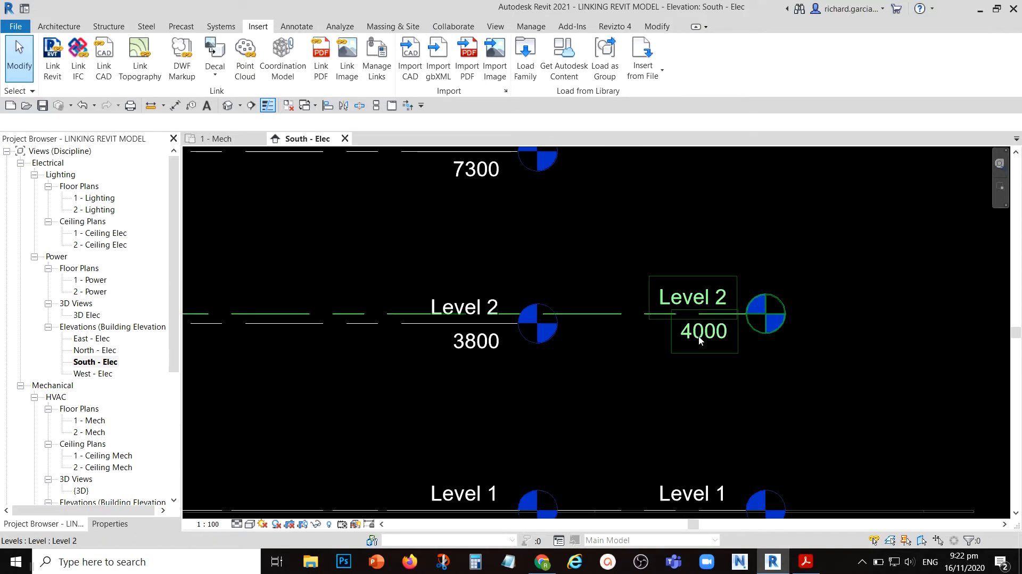
pyautogui.click(699, 340)
pyautogui.click(699, 340)
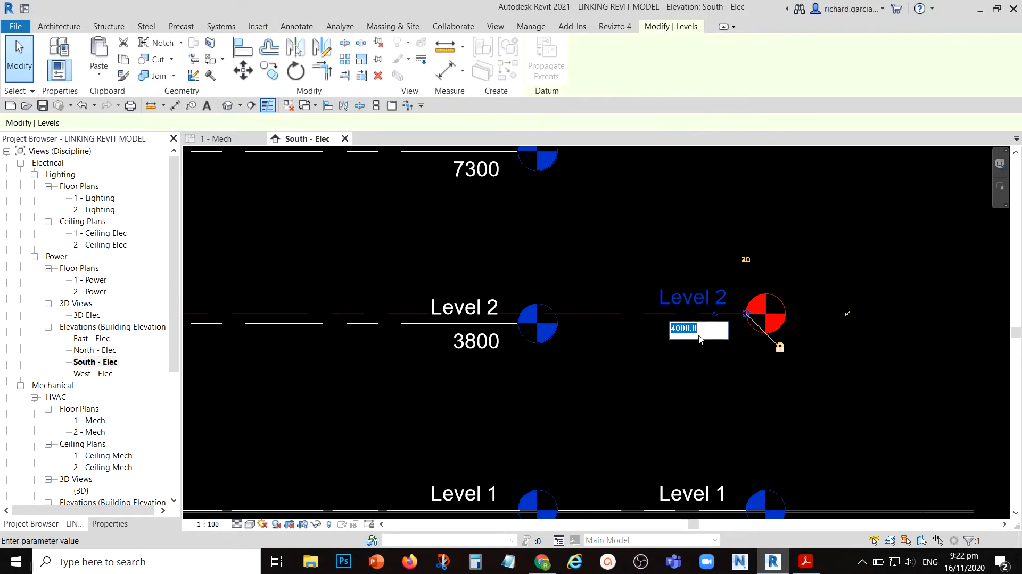
pyautogui.write('38')
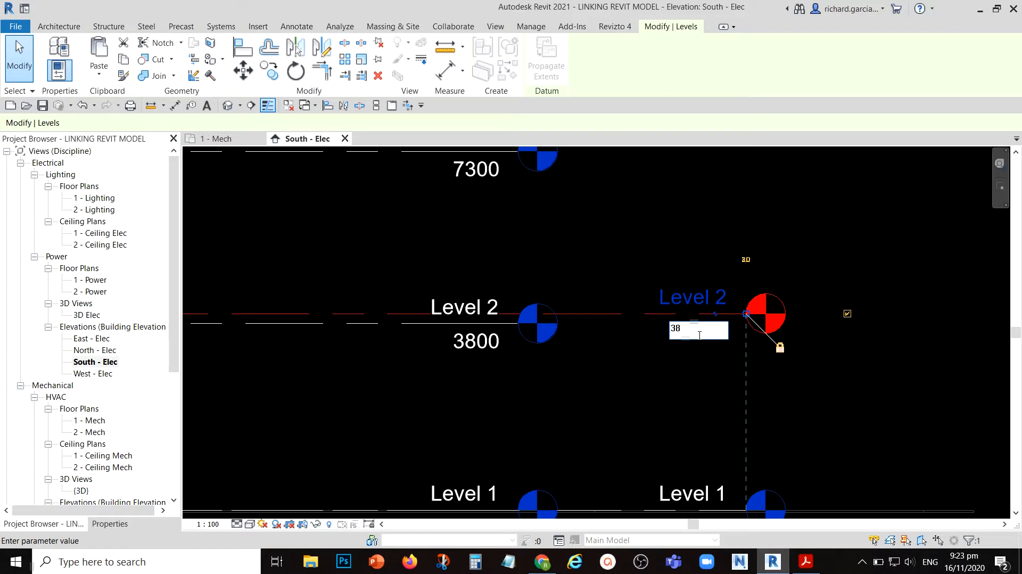
pyautogui.write('00')
pyautogui.press('Return')
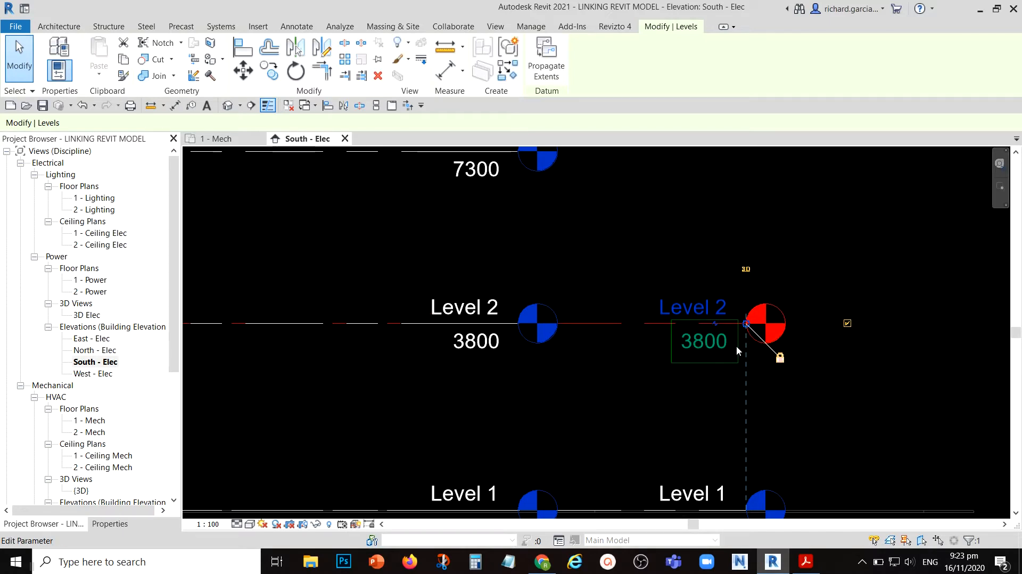
# - Start a Copy/Monitor session on the linked architectural model MODEL TO LINK.rvt in the south elevation
pyautogui.click(852, 380)
pyautogui.scroll(-3, 853, 380)
pyautogui.moveTo(789, 312); pyautogui.dragTo(759, 348, button='middle')
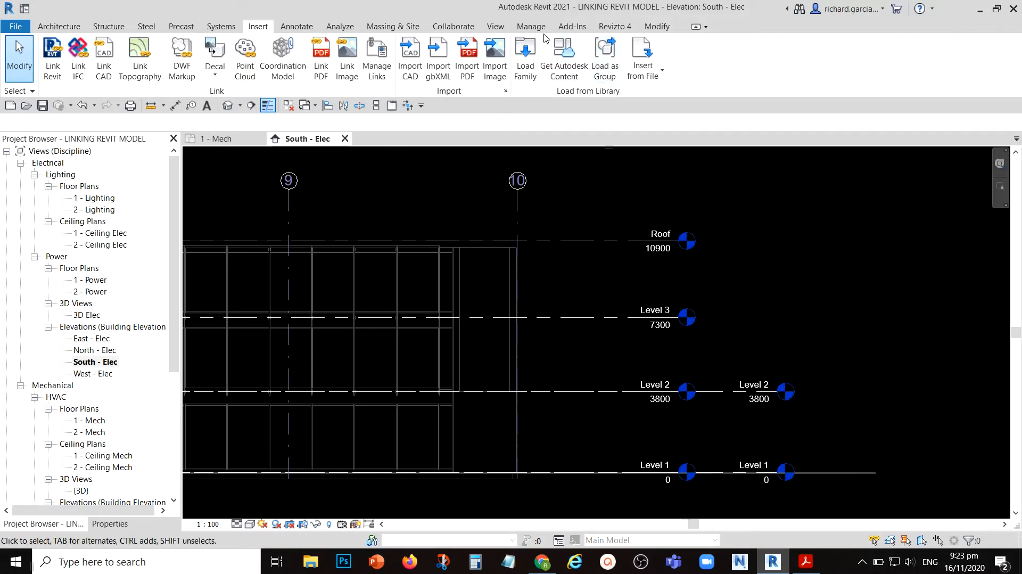
pyautogui.click(495, 27)
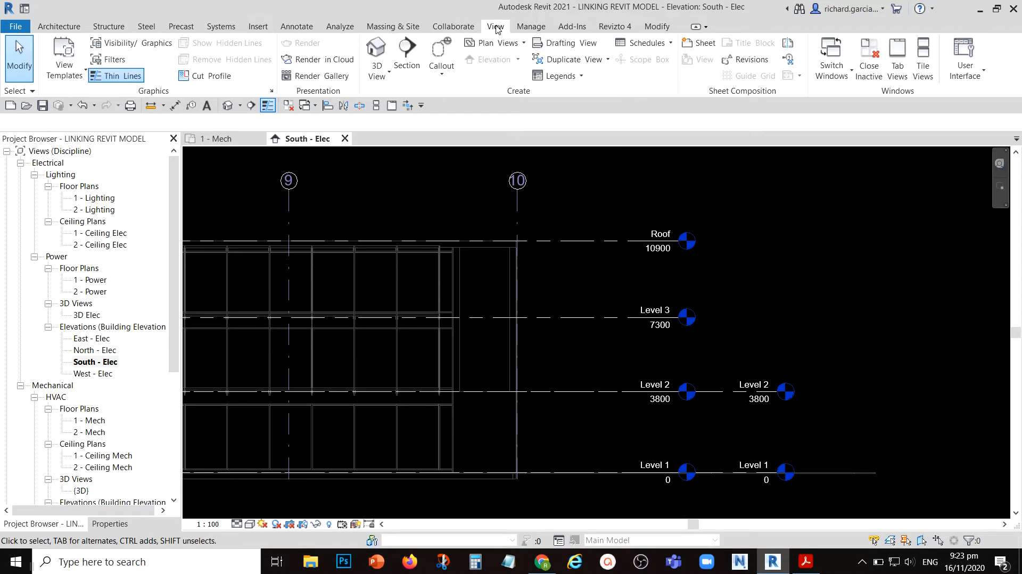
pyautogui.click(453, 27)
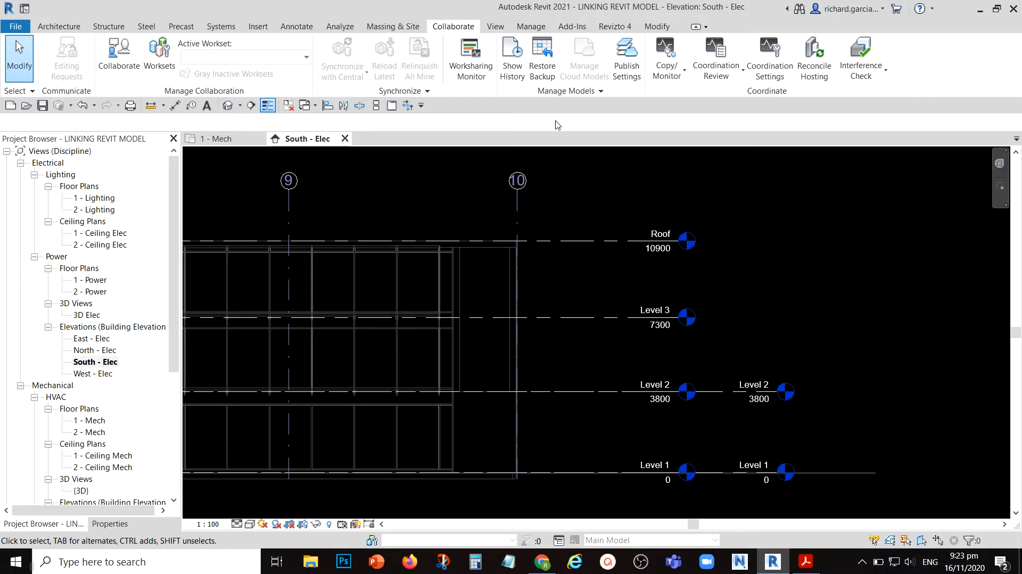
pyautogui.click(672, 74)
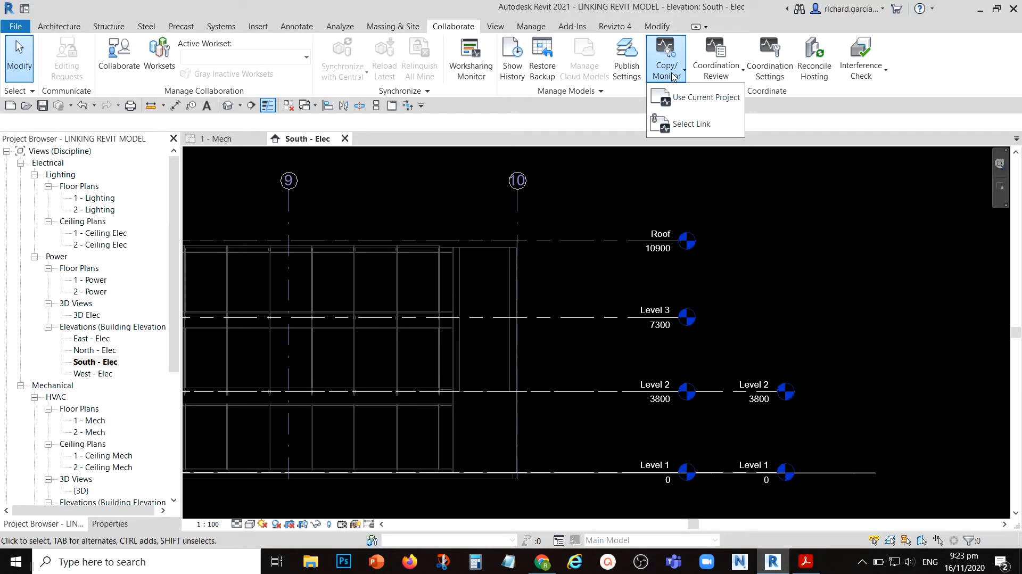
pyautogui.click(692, 124)
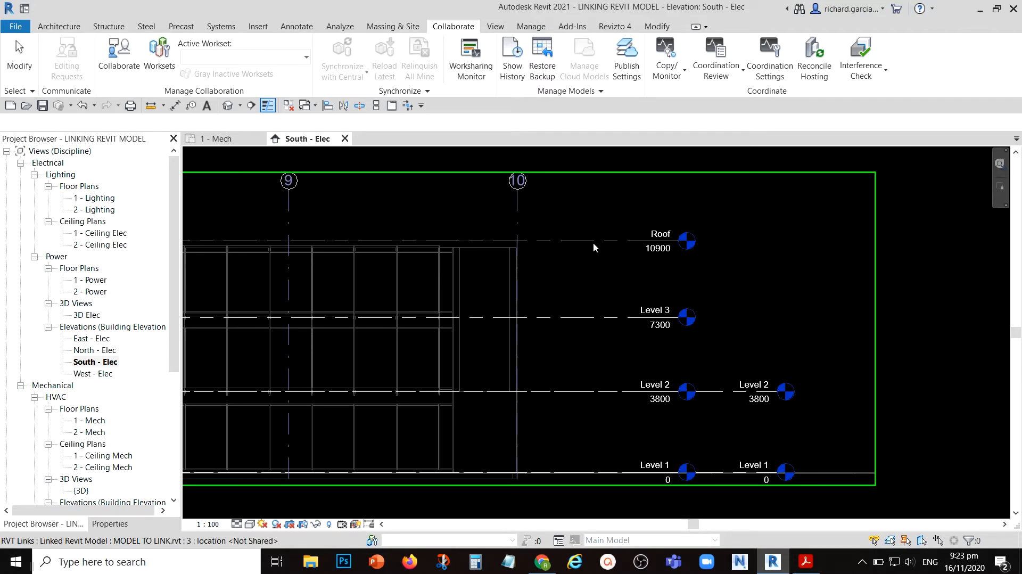
pyautogui.click(618, 219)
pyautogui.click(706, 33)
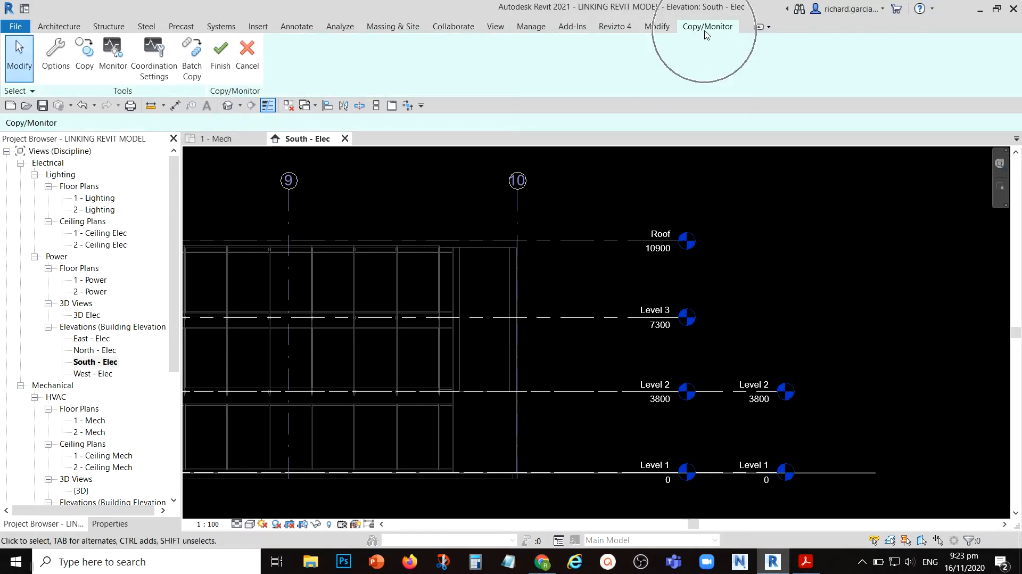
# - Copy the linked model's Level 3 and Roof levels into the host project as a multiple selection and finish Copy/Monitor
pyautogui.press('ctrl')
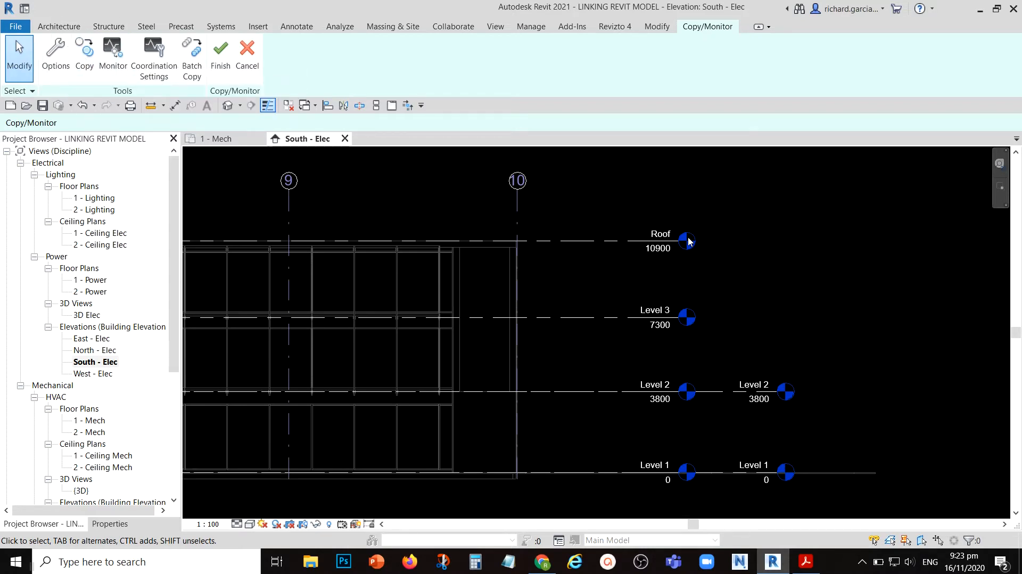
pyautogui.click(86, 53)
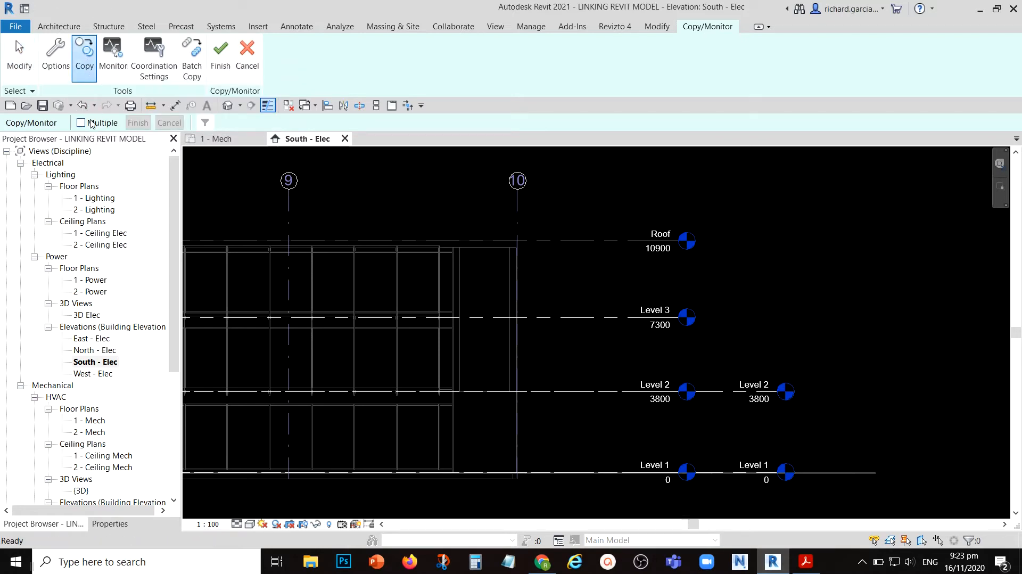
pyautogui.click(81, 123)
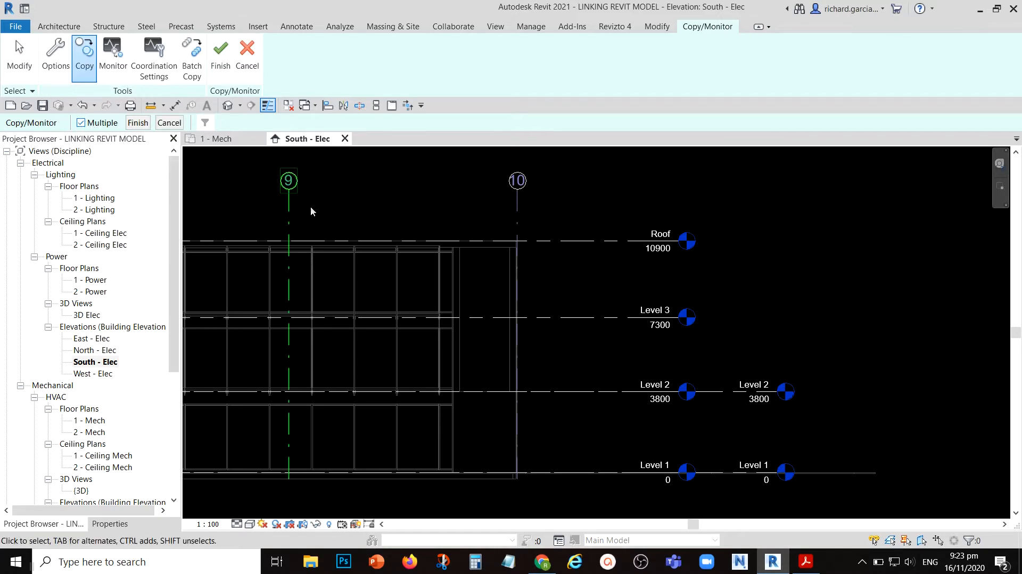
pyautogui.moveTo(754, 212); pyautogui.dragTo(610, 345)
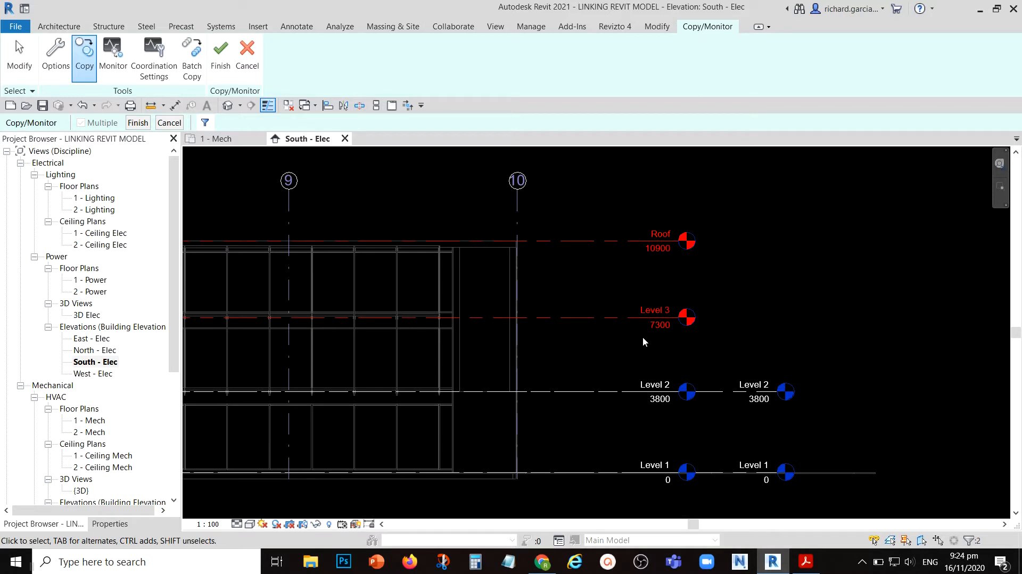
pyautogui.click(139, 123)
pyautogui.click(139, 123)
pyautogui.scroll(-4, 677, 274)
pyautogui.scroll(2, 777, 275)
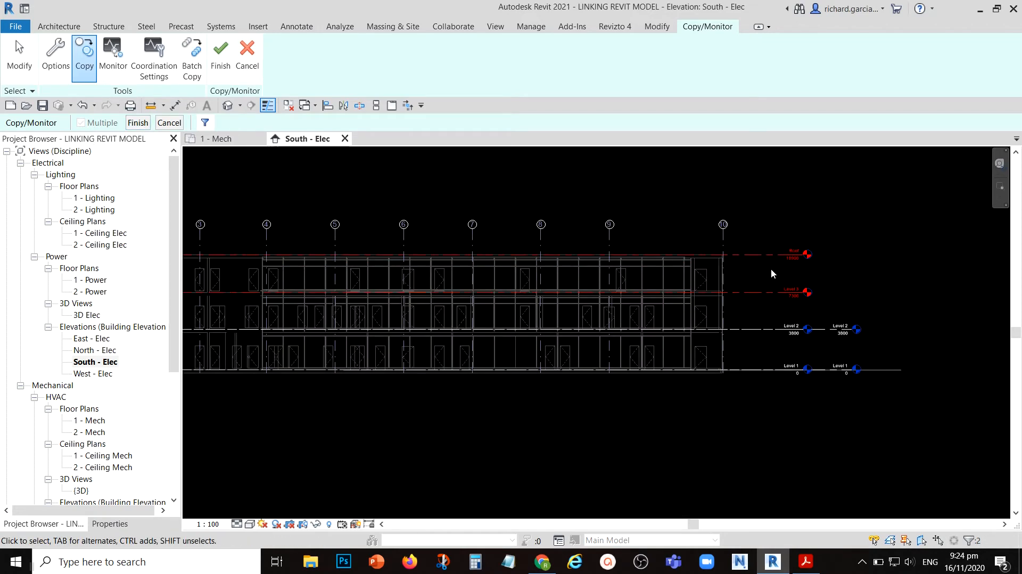
pyautogui.click(139, 123)
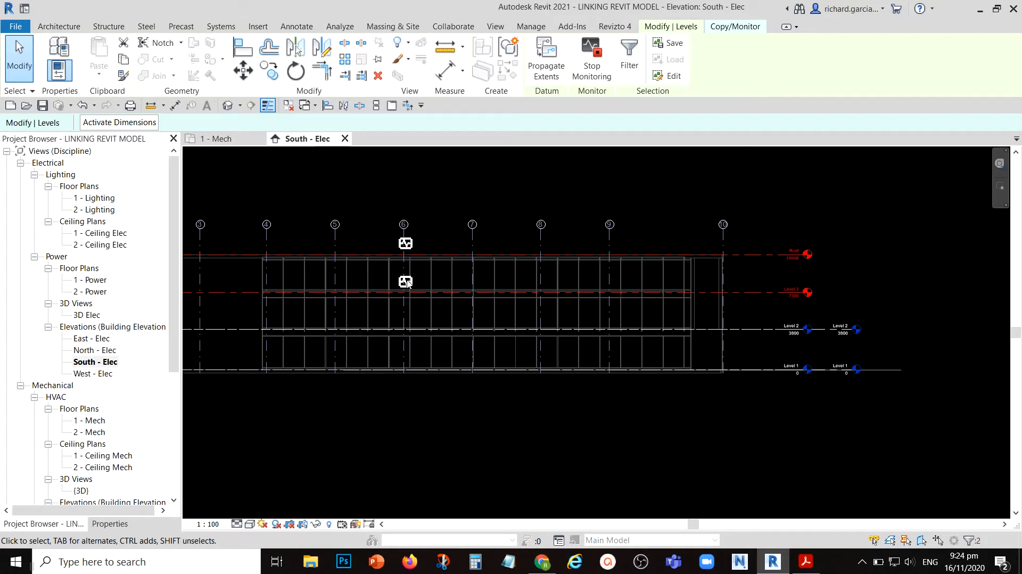
pyautogui.click(868, 222)
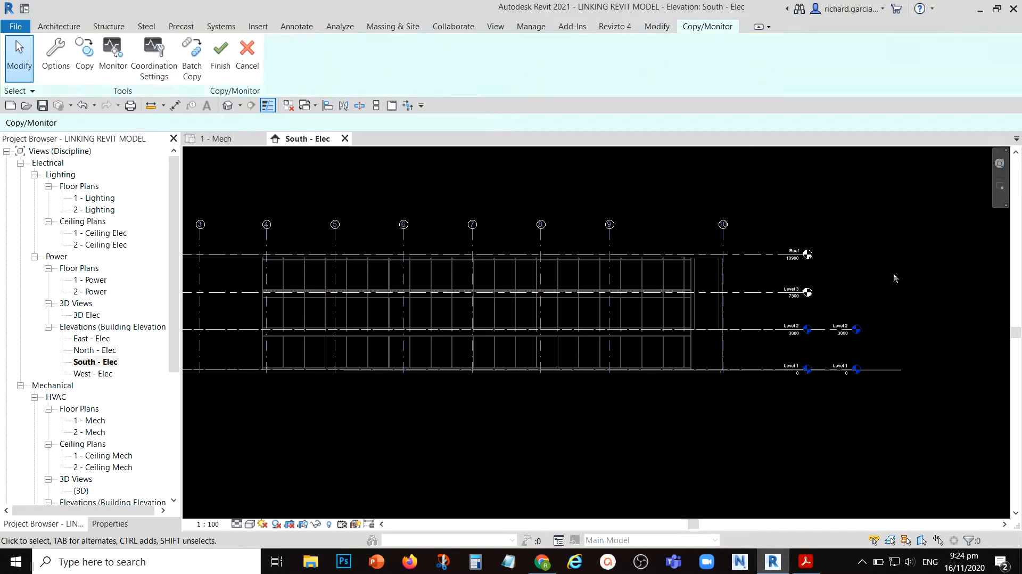
pyautogui.scroll(4, 821, 262)
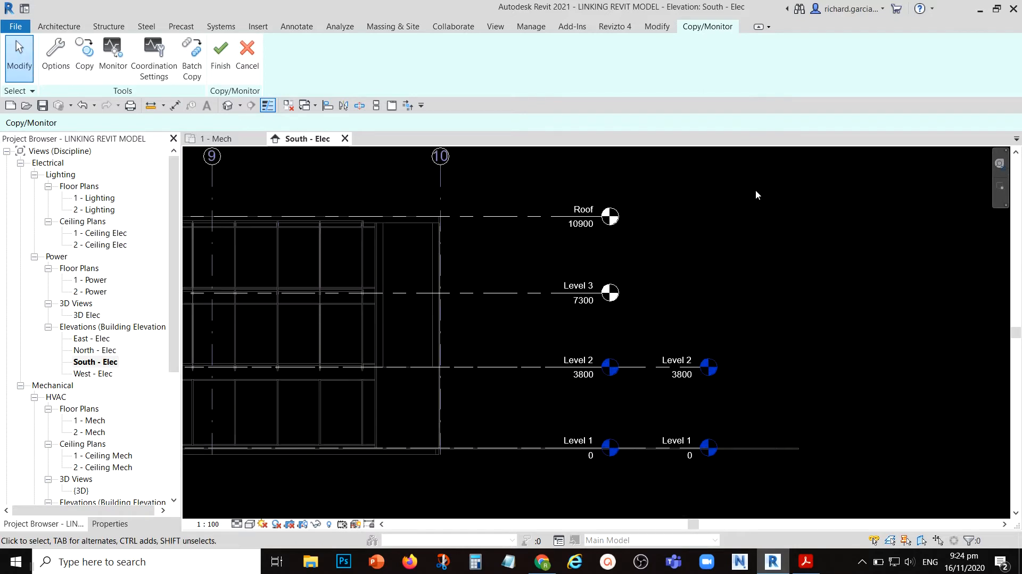
pyautogui.click(226, 63)
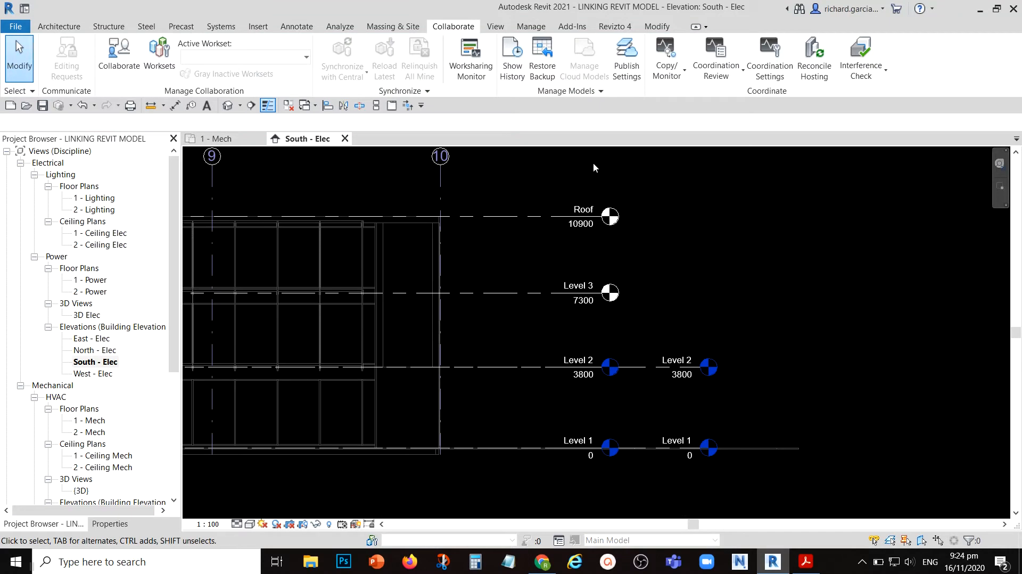
# - Extend the copied Roof and Level 3 lines so their heads align with the host's Level 1 and Level 2 heads
pyautogui.click(531, 222)
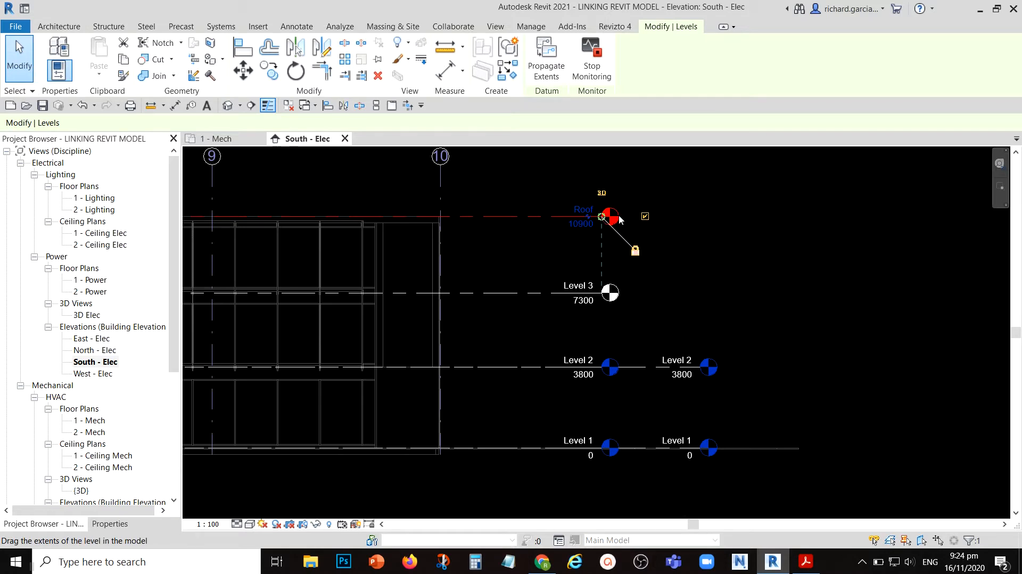
pyautogui.moveTo(601, 216); pyautogui.dragTo(700, 216)
pyautogui.click(791, 294)
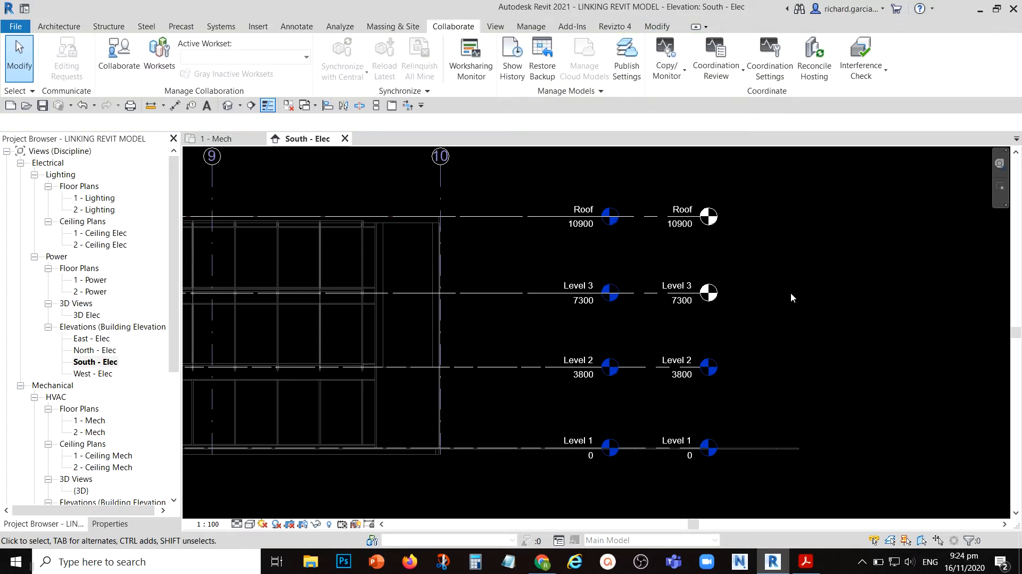
# - Check the monitoring status of the host project's copied Roof and Level 3 levels
pyautogui.scroll(-5, 736, 293)
pyautogui.moveTo(739, 302); pyautogui.dragTo(805, 307, button='middle')
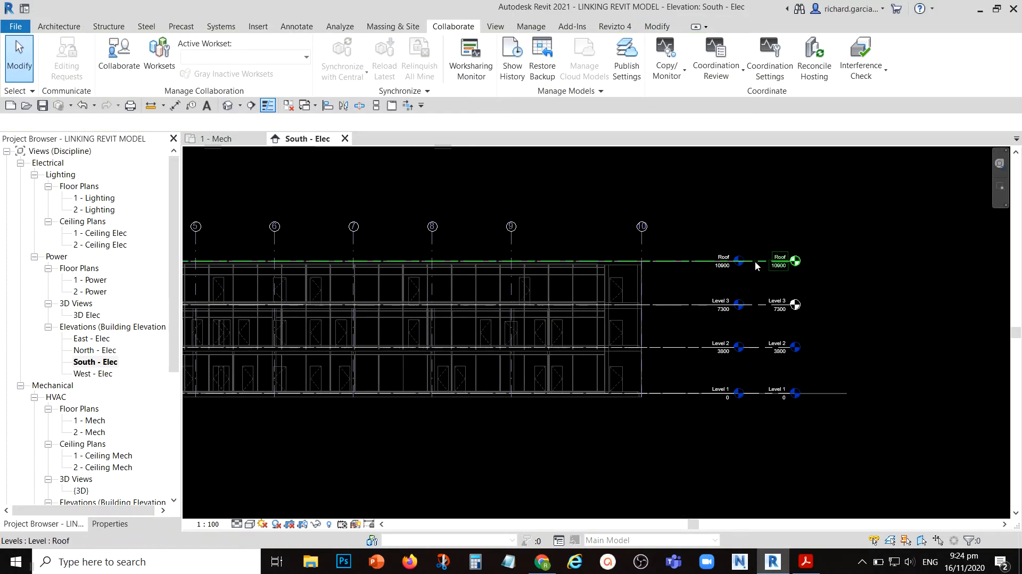
pyautogui.scroll(1, 739, 262)
pyautogui.click(739, 261)
pyautogui.press('ctrl')
pyautogui.press('ctrl')
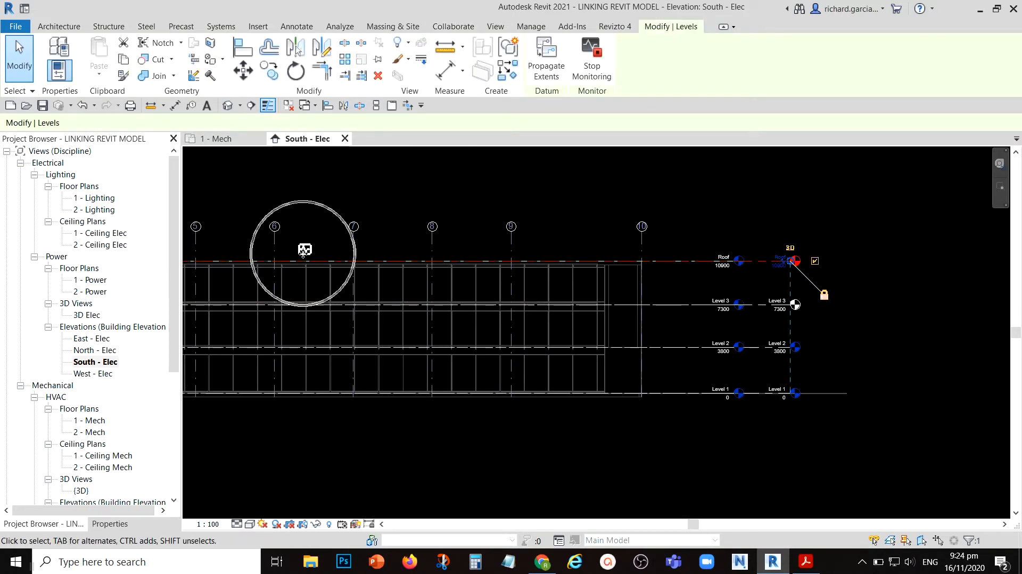
pyautogui.click(759, 308)
pyautogui.press('ctrl')
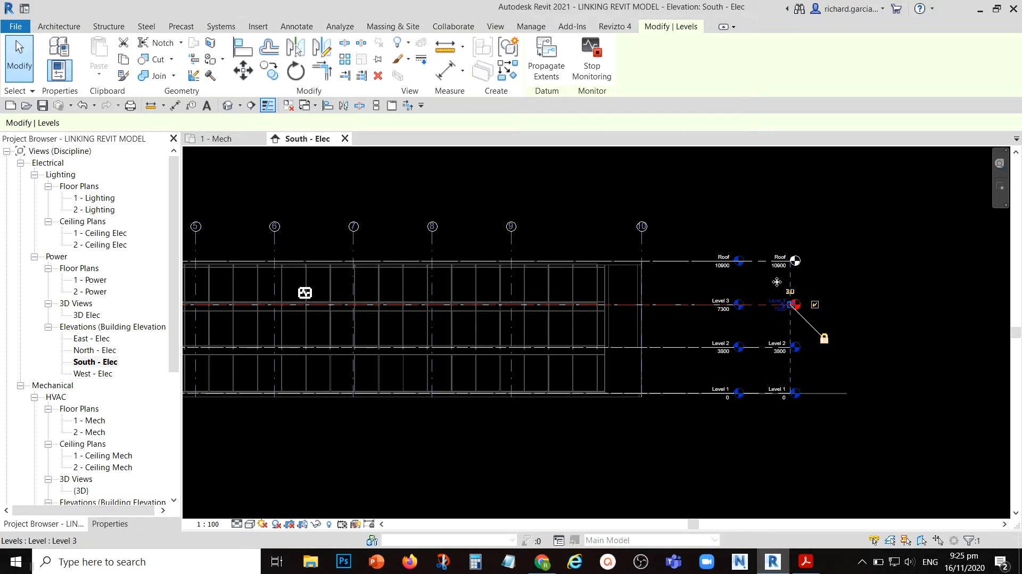
pyautogui.press('Escape')
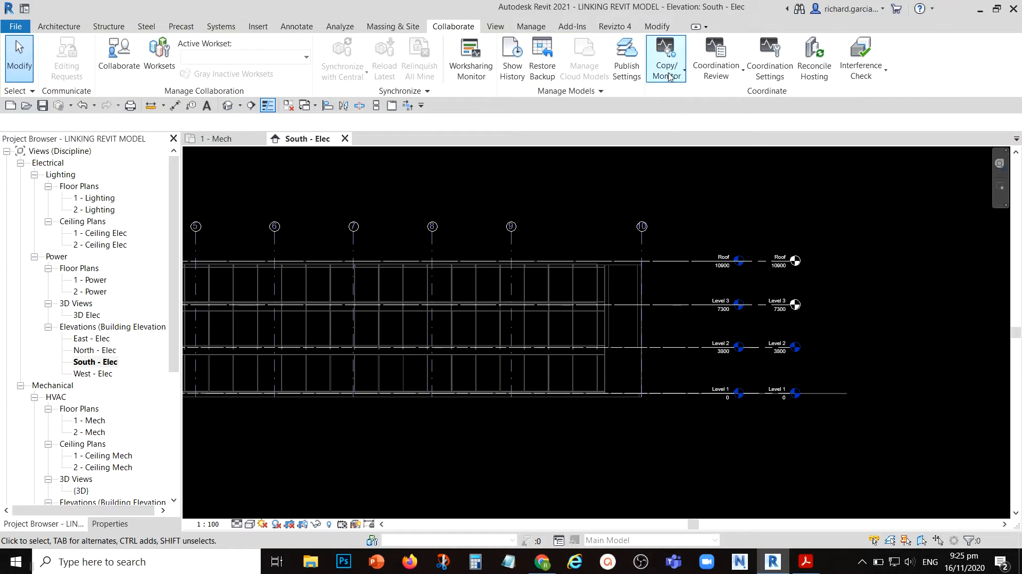
pyautogui.click(670, 78)
pyautogui.click(885, 253)
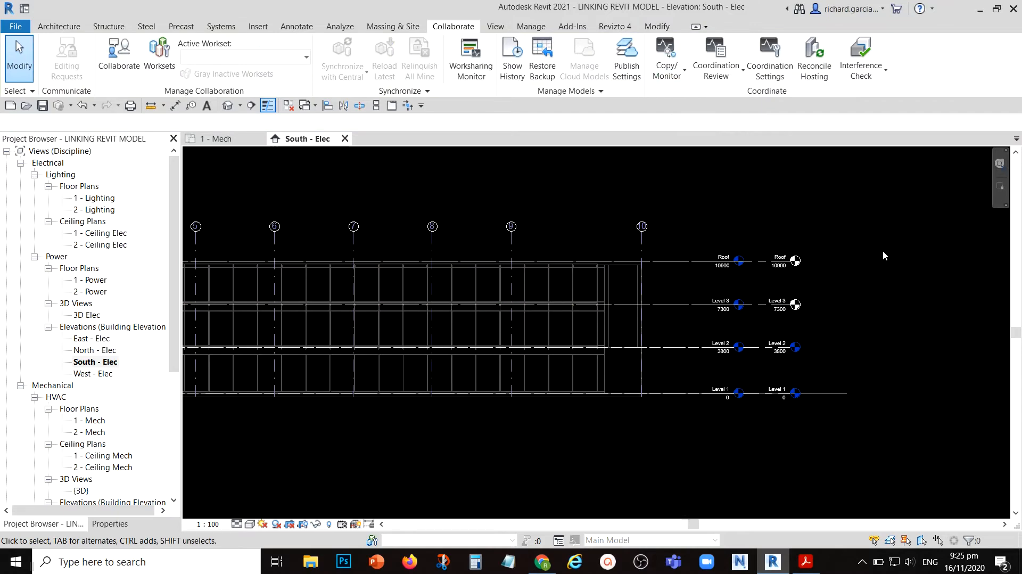
pyautogui.scroll(3, 793, 307)
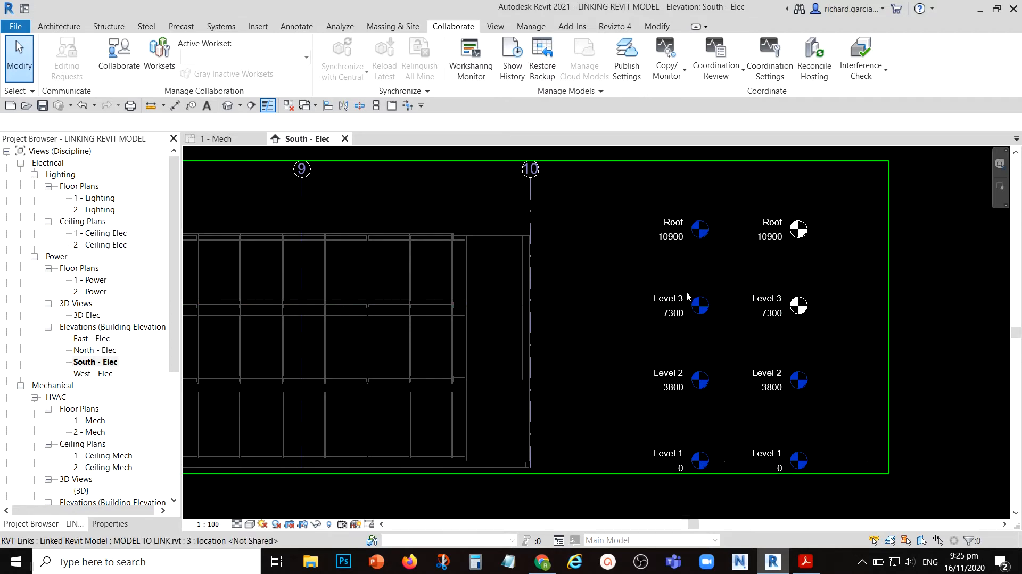
pyautogui.press('ctrl')
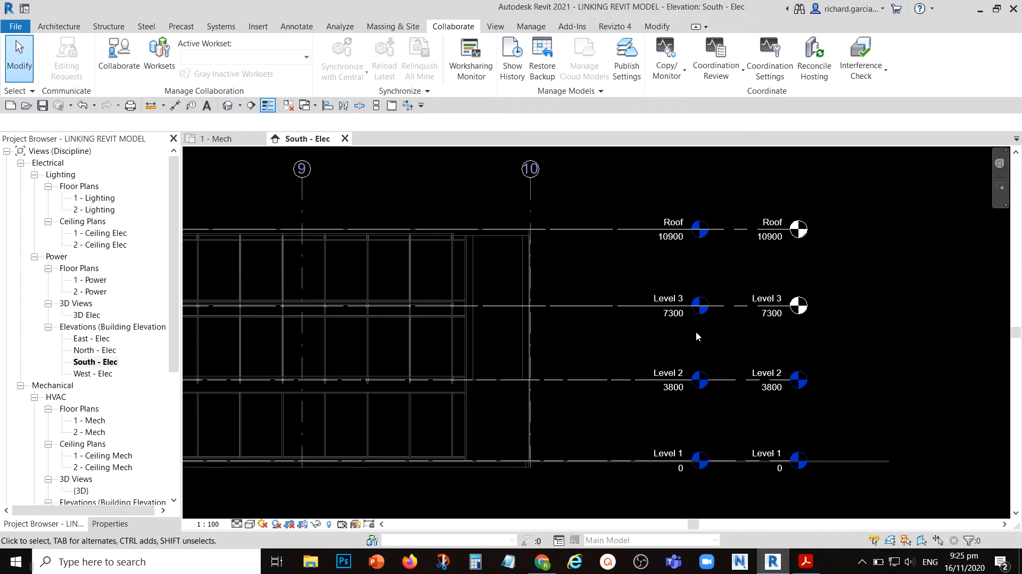
pyautogui.moveTo(743, 354); pyautogui.dragTo(807, 297, button='middle')
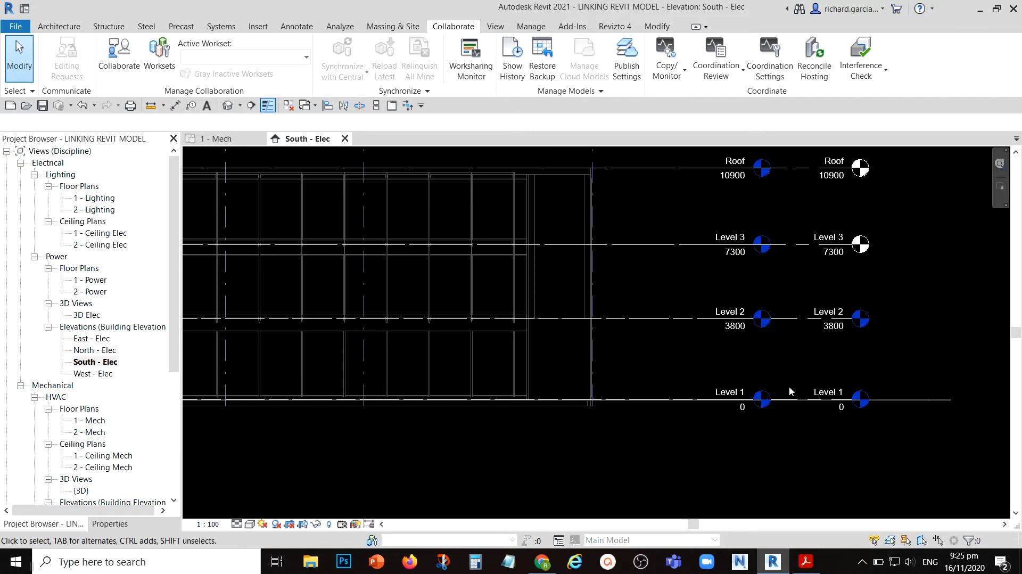
pyautogui.press('ctrl')
pyautogui.scroll(-2, 788, 404)
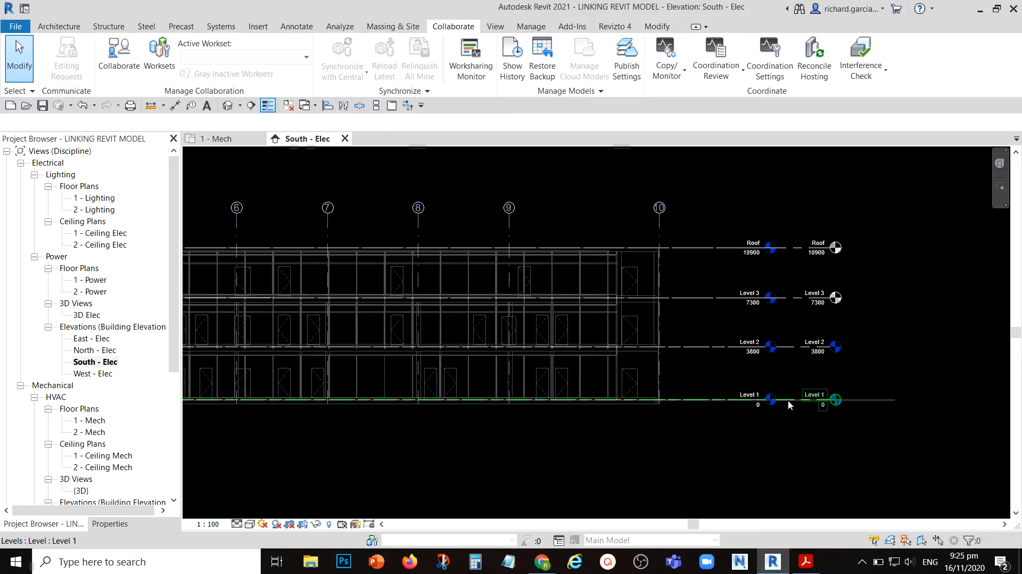
# - Reopen Copy/Monitor for the linked architectural model
pyautogui.click(671, 77)
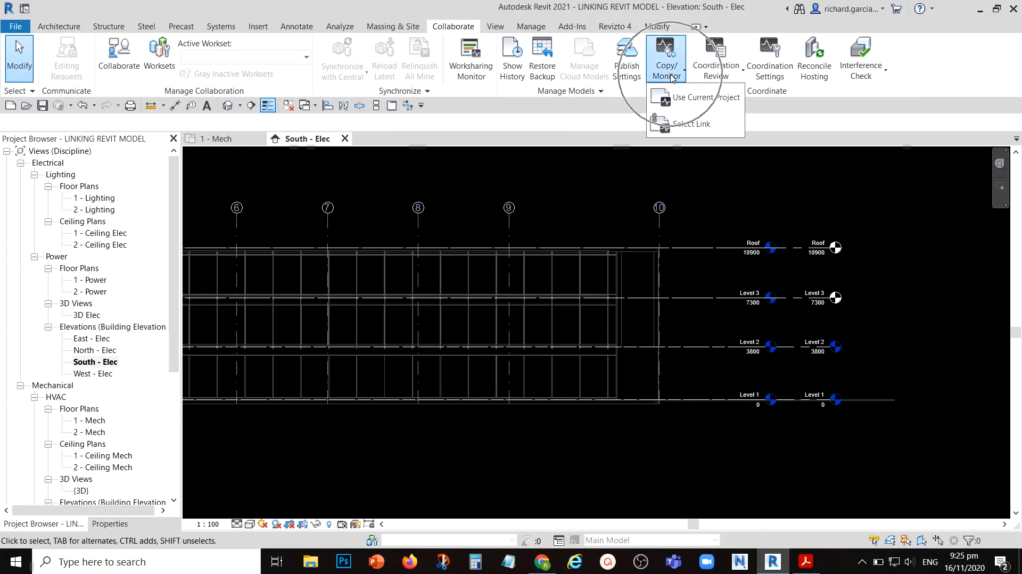
pyautogui.press('ctrl')
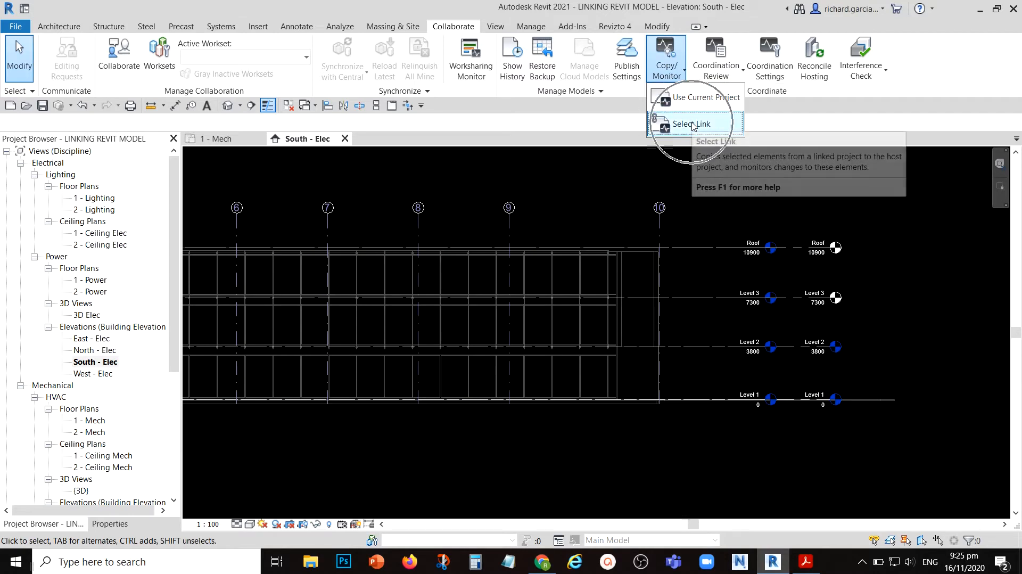
pyautogui.click(691, 124)
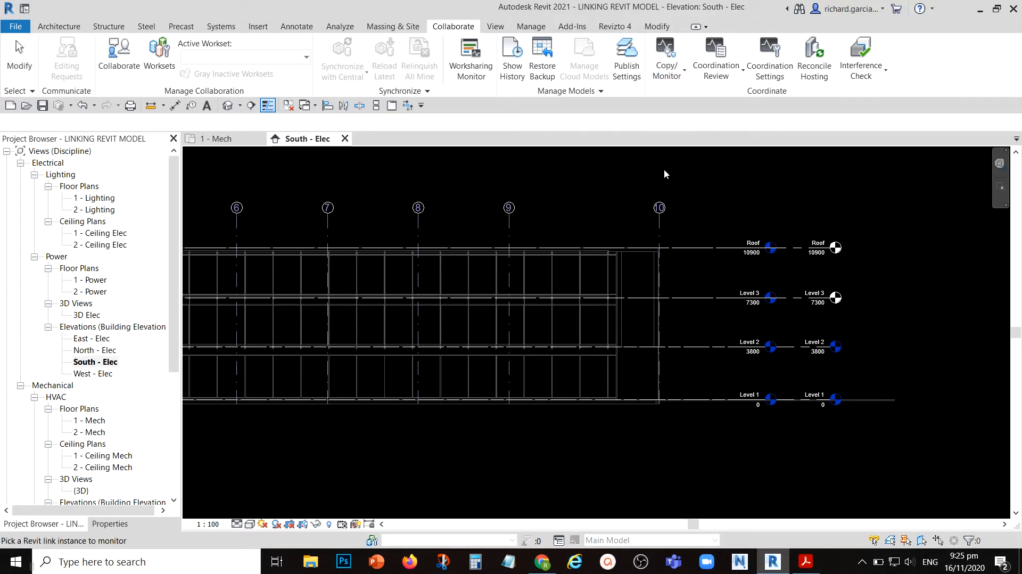
pyautogui.click(658, 226)
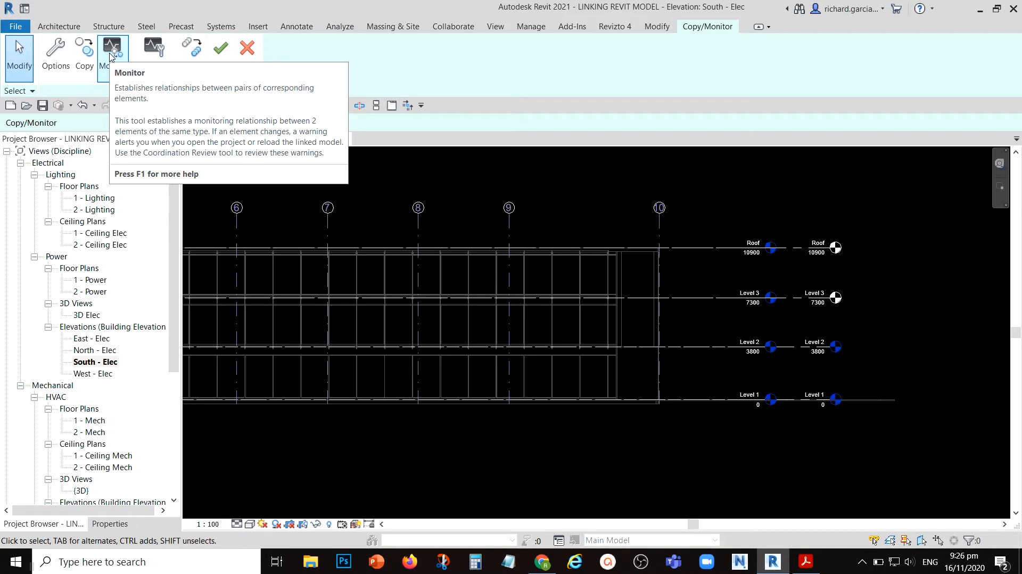
# - Monitor the host project's Level 1 against the corresponding Level 1 of the linked model
pyautogui.click(112, 53)
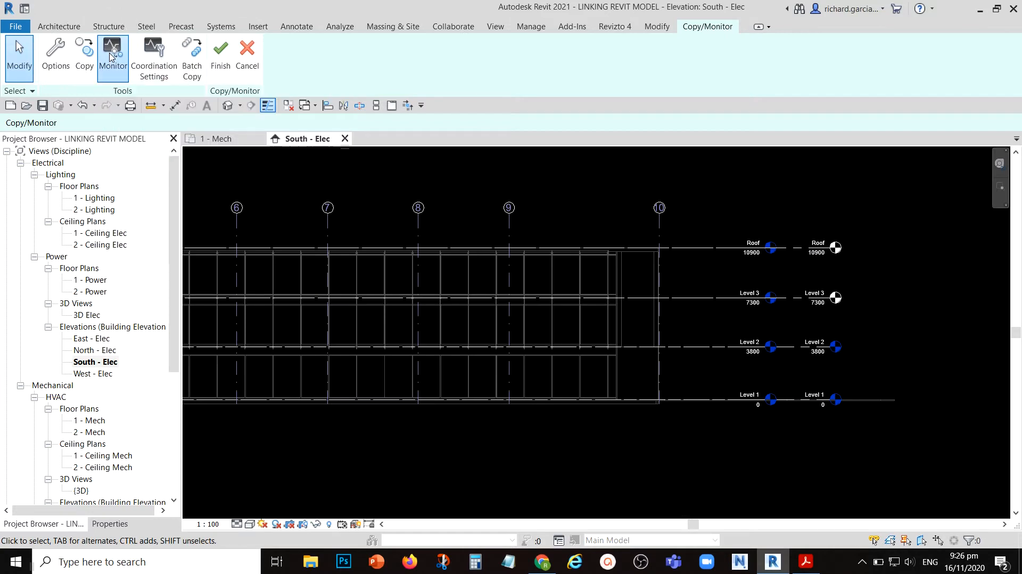
pyautogui.click(788, 404)
pyautogui.click(788, 403)
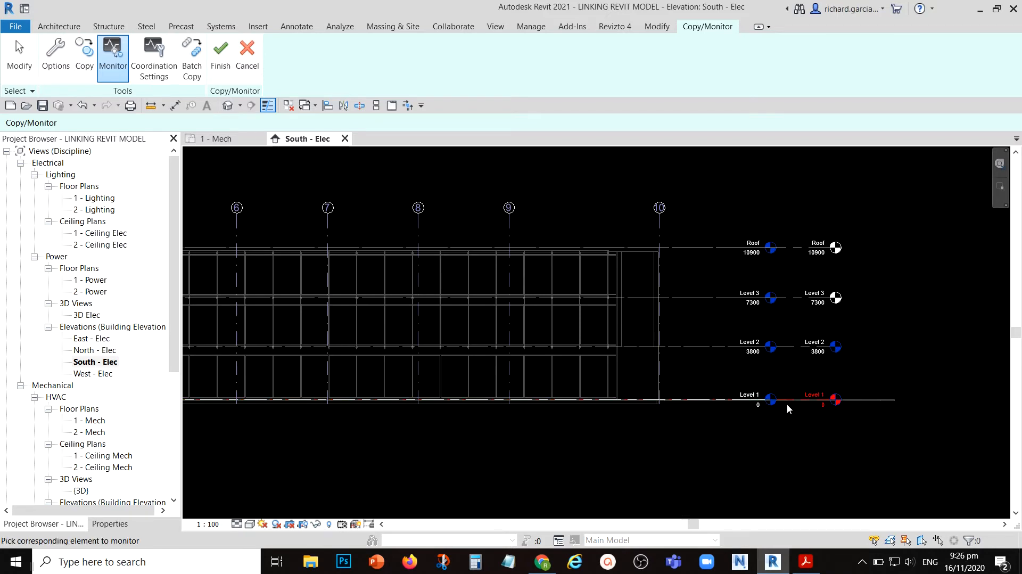
pyautogui.click(694, 404)
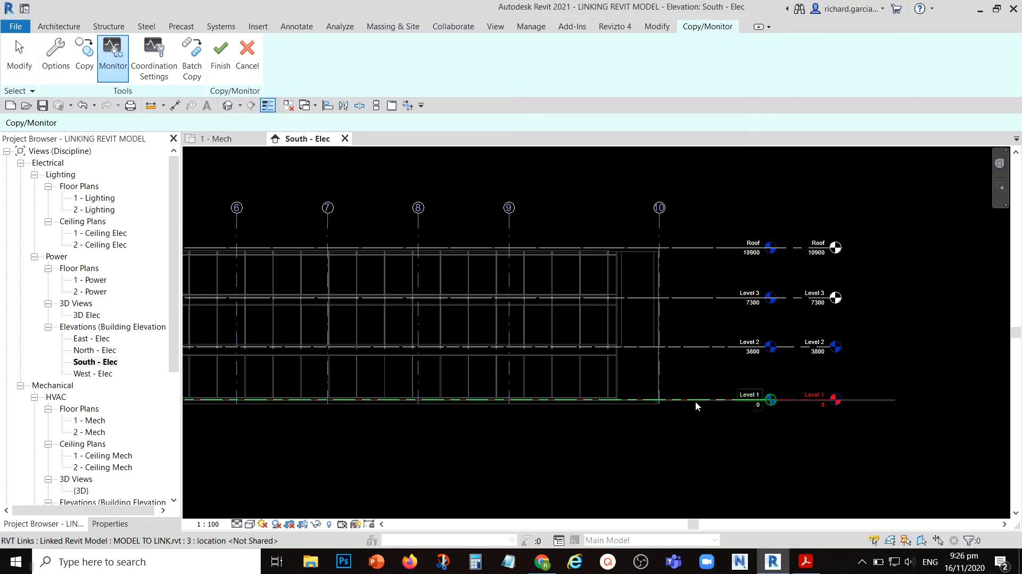
pyautogui.click(696, 406)
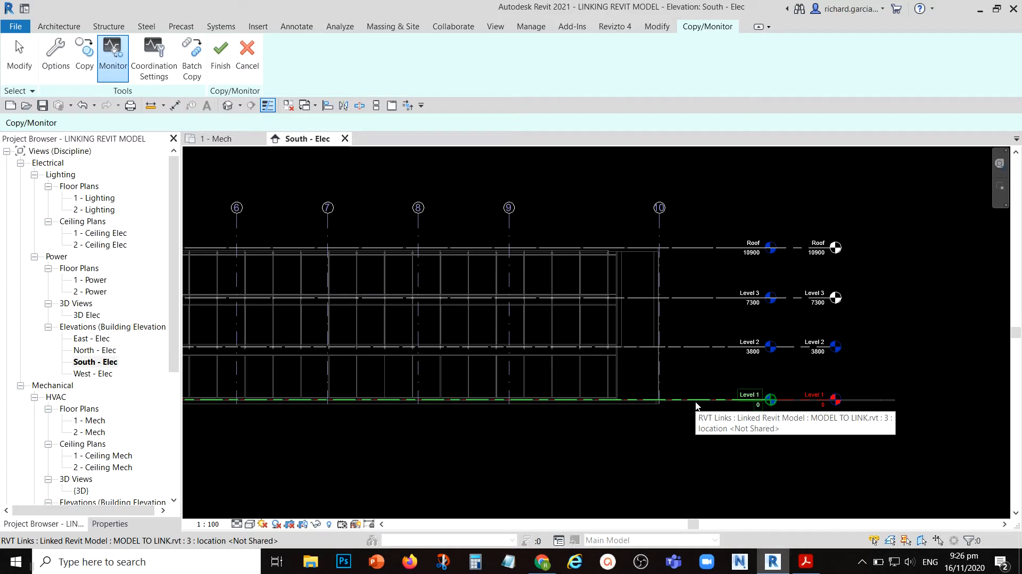
pyautogui.click(696, 406)
pyautogui.moveTo(506, 449); pyautogui.dragTo(604, 448, button='middle')
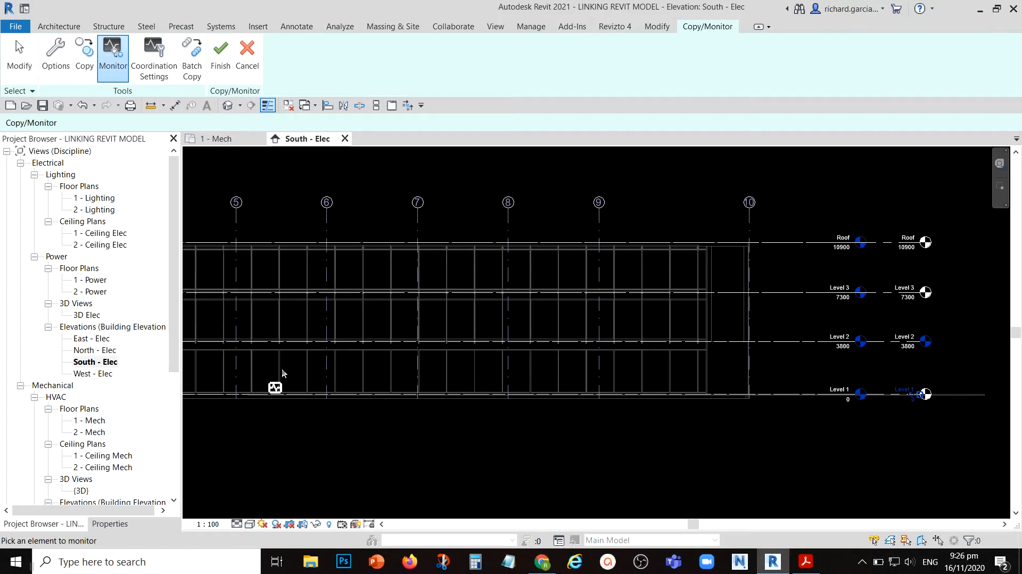
# - Monitor the host project's Level 2 against the linked model's Level 2 and finish the Copy/Monitor session
pyautogui.click(267, 383)
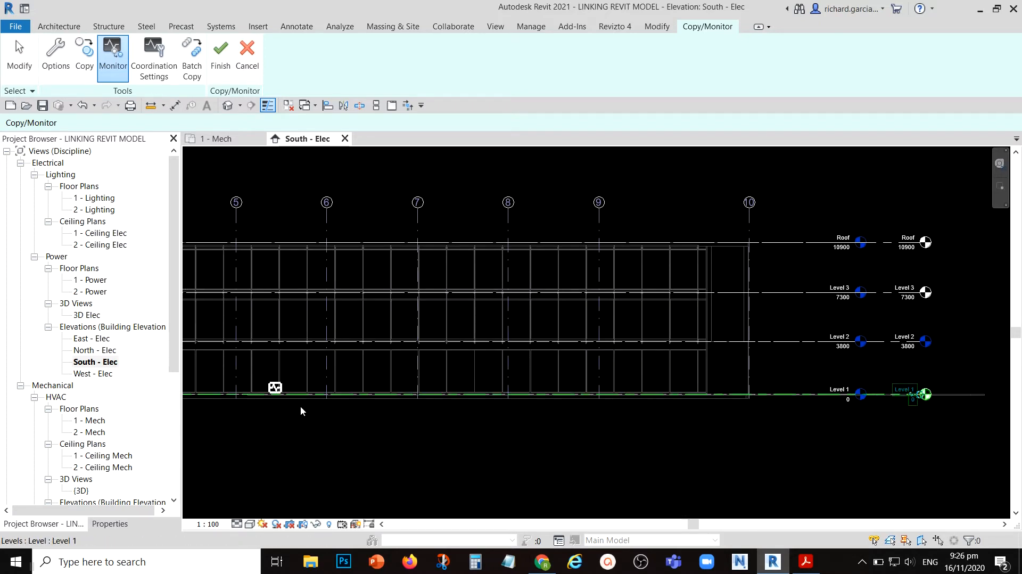
pyautogui.click(916, 406)
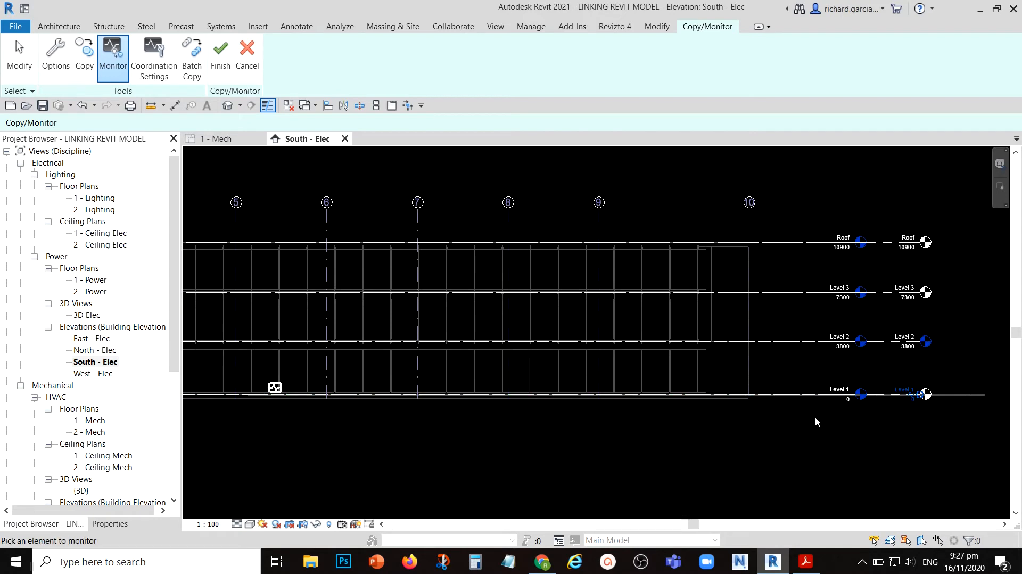
pyautogui.click(878, 342)
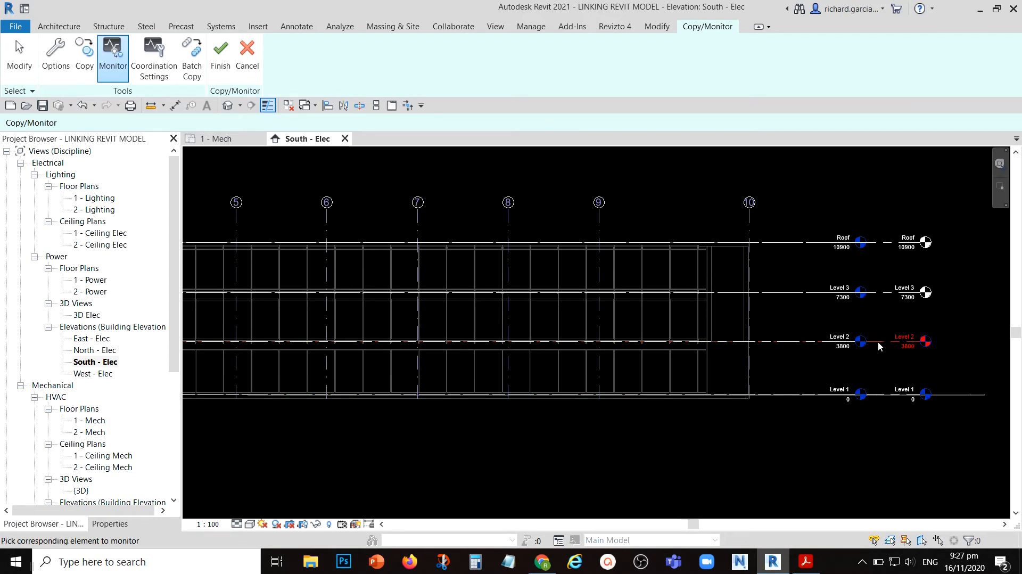
pyautogui.click(789, 347)
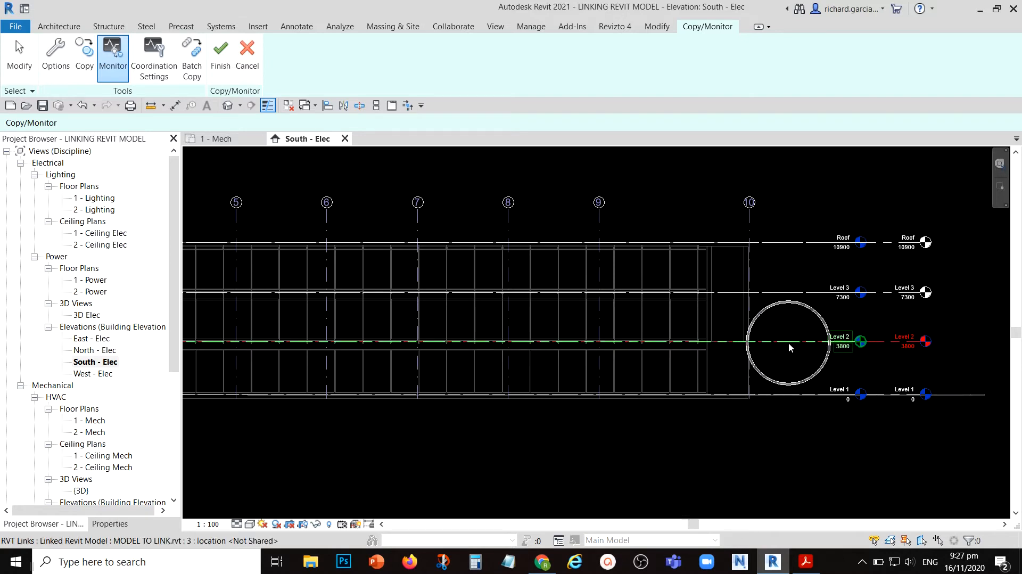
pyautogui.click(280, 337)
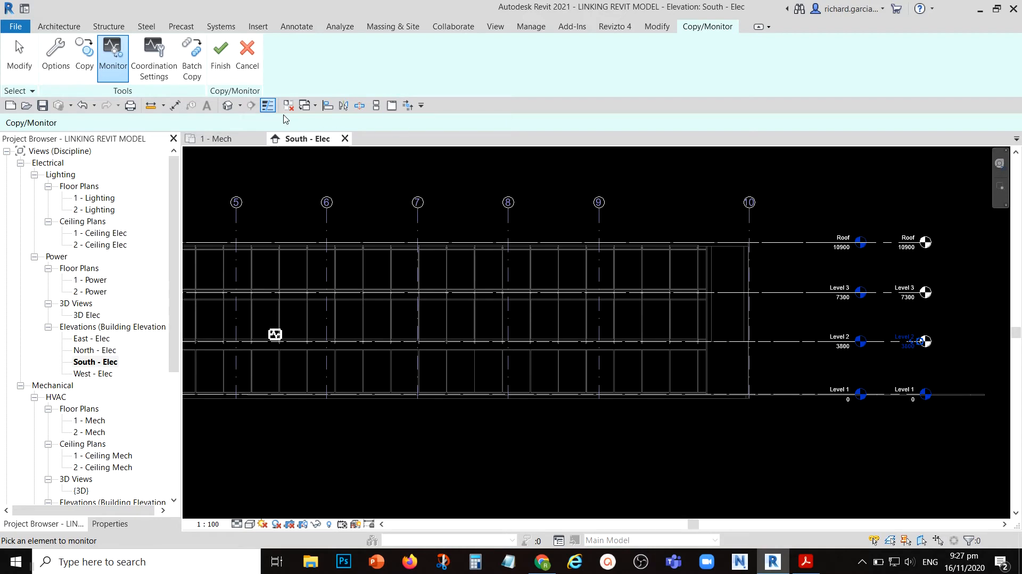
pyautogui.click(221, 60)
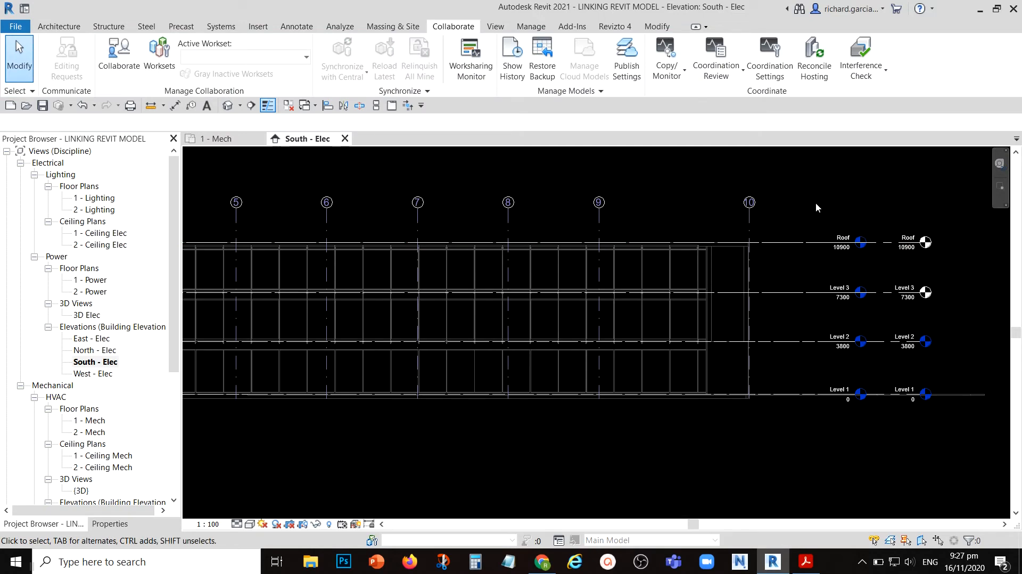
# - Compare the heads of the host's Level 1 and Level 2 with the copied Level 3 and Roof in the south elevation
pyautogui.scroll(4, 851, 320)
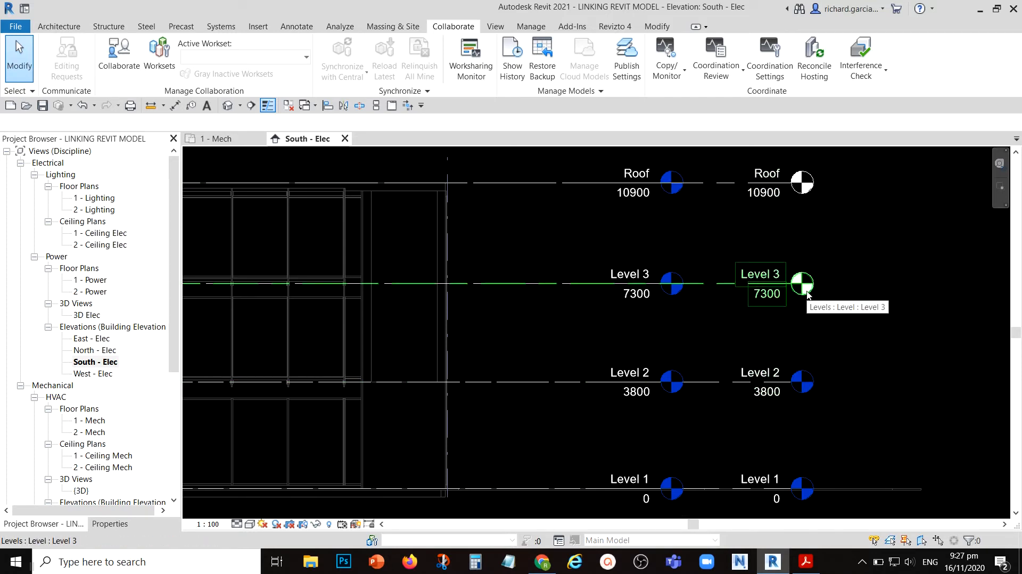
pyautogui.moveTo(807, 294); pyautogui.dragTo(809, 323, button='middle')
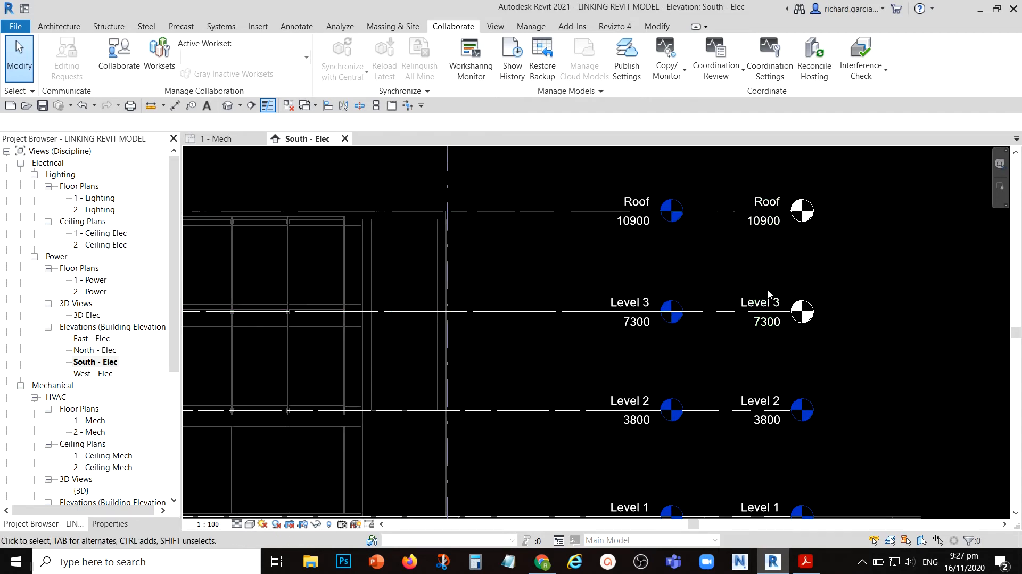
pyautogui.scroll(-2, 768, 292)
pyautogui.click(778, 380)
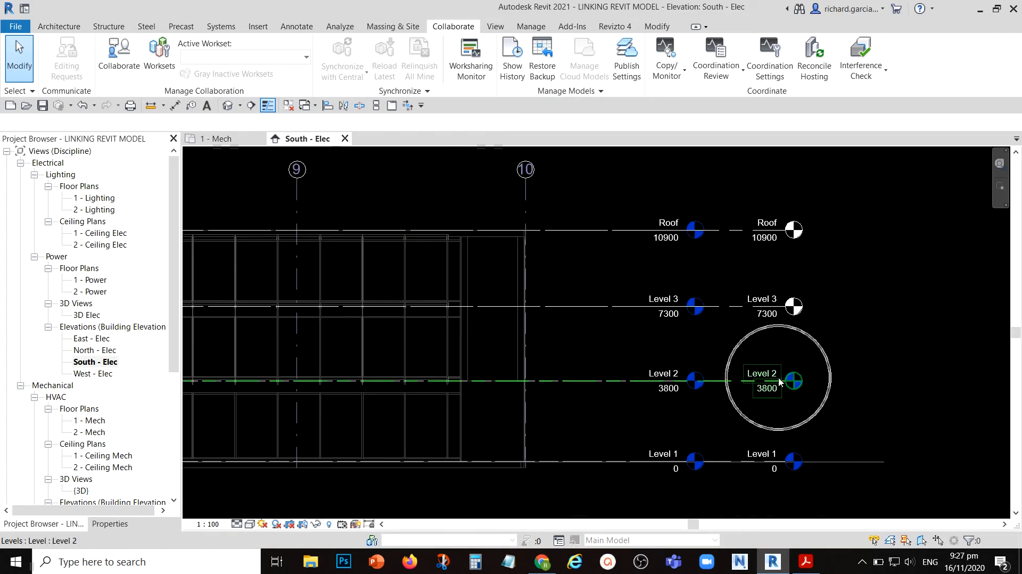
pyautogui.click(776, 461)
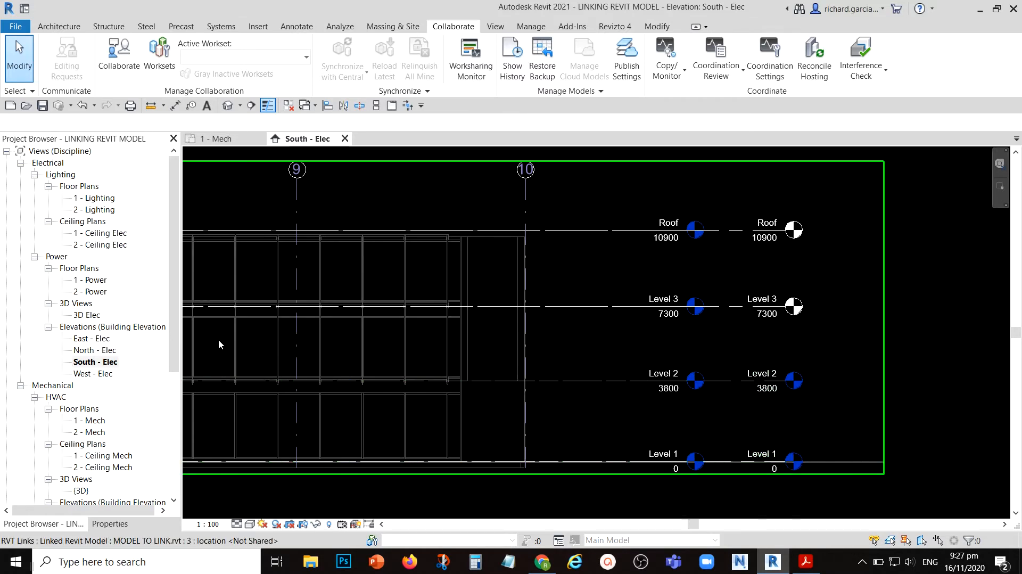
pyautogui.press('ctrl')
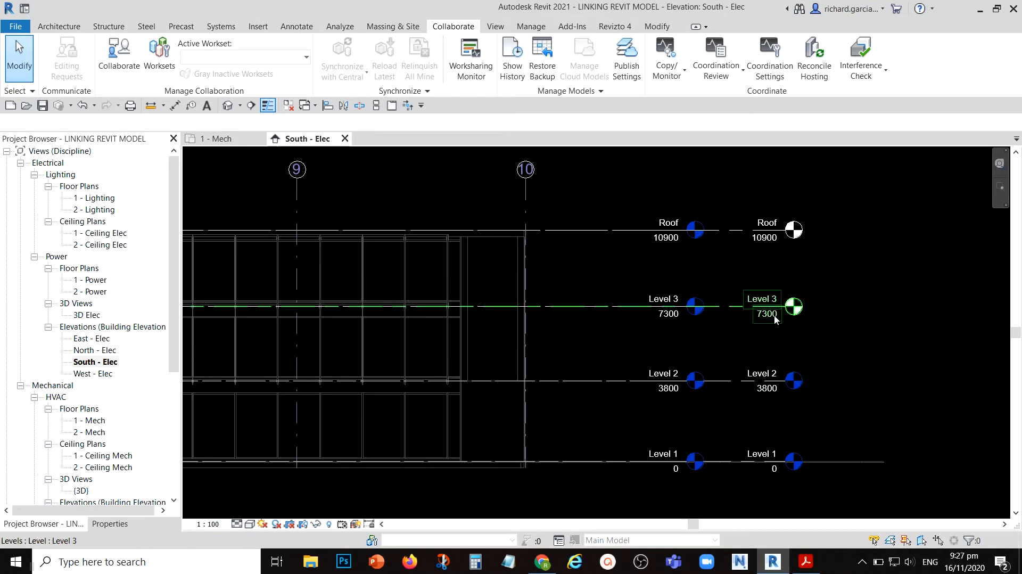
pyautogui.press('ctrl')
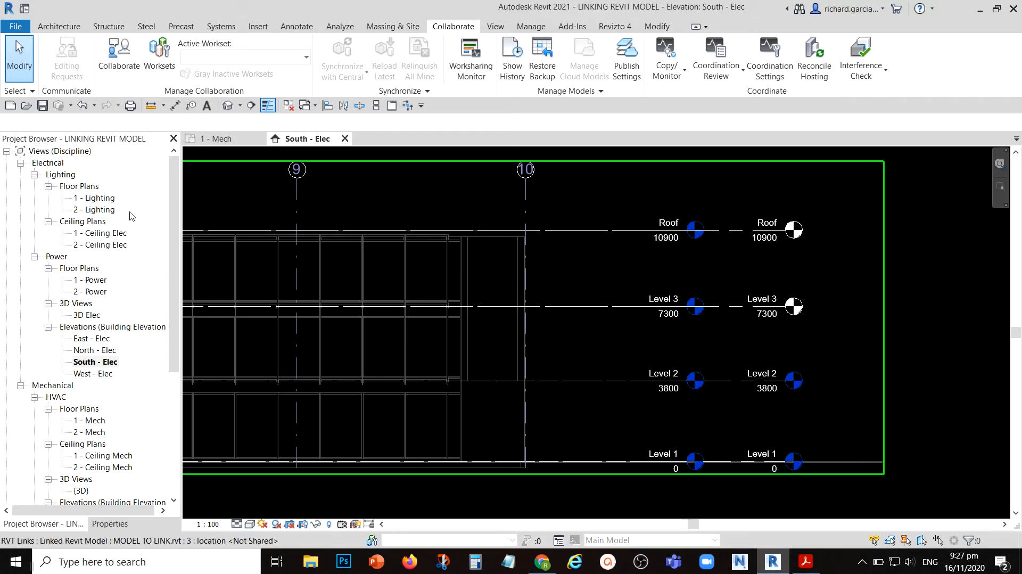
# - Check the Project Browser's electrical, mechanical and plumbing plans for views belonging to the copied Level 3 and Roof levels
pyautogui.scroll(-2, 76, 406)
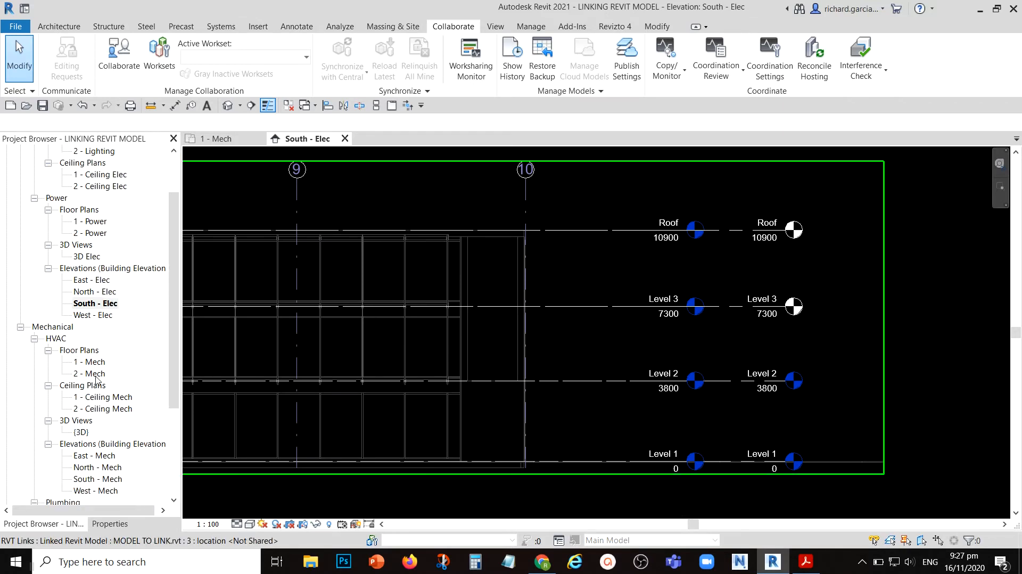
pyautogui.scroll(-3, 98, 381)
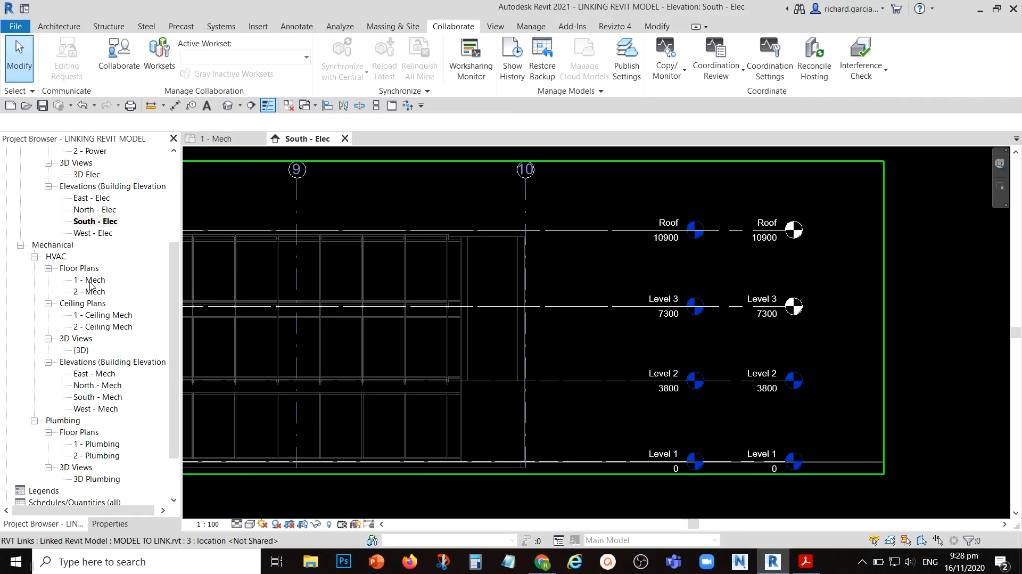
pyautogui.scroll(5, 91, 285)
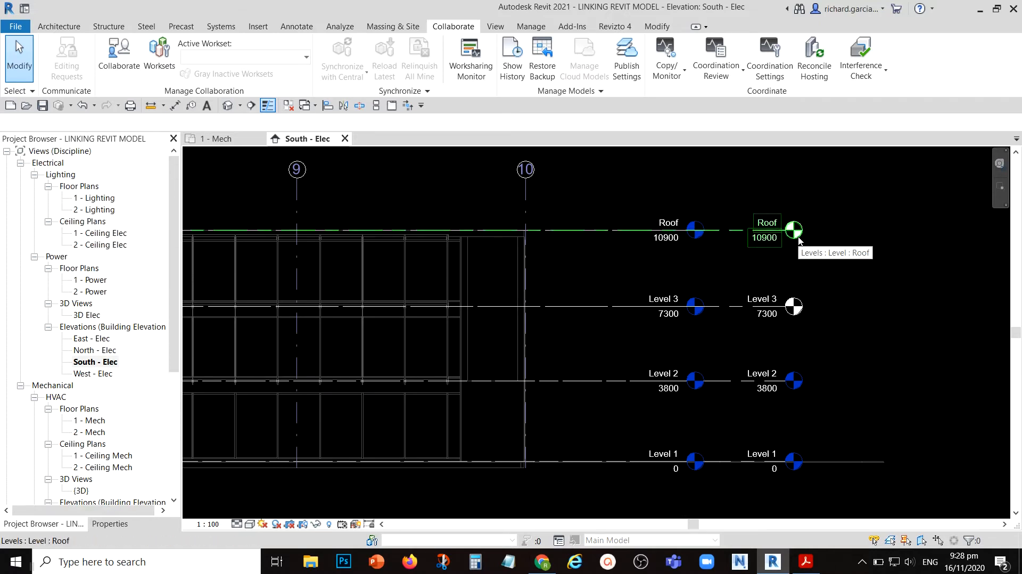
pyautogui.moveTo(849, 264); pyautogui.dragTo(825, 254, button='middle')
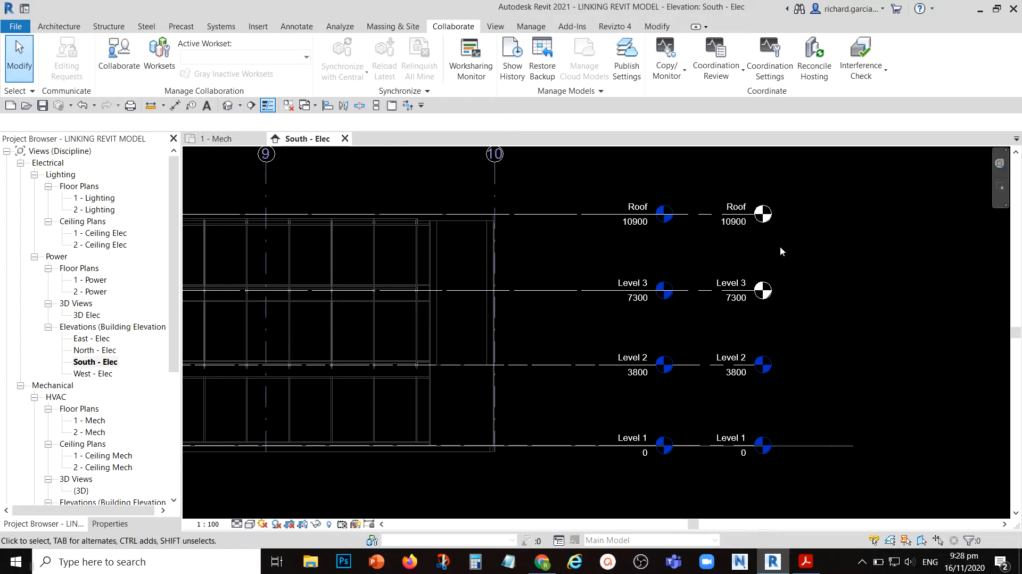
pyautogui.scroll(-1, 71, 402)
pyautogui.scroll(-2, 71, 401)
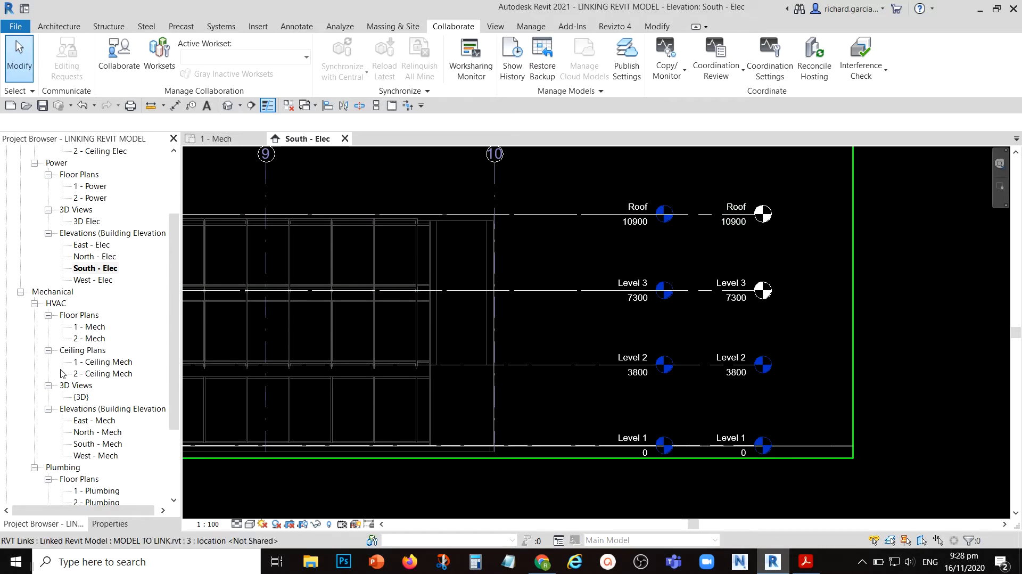
pyautogui.press('ctrl')
pyautogui.press('ctrl')
pyautogui.press('ctrl')
pyautogui.press('ctrl')
pyautogui.press('ctrl')
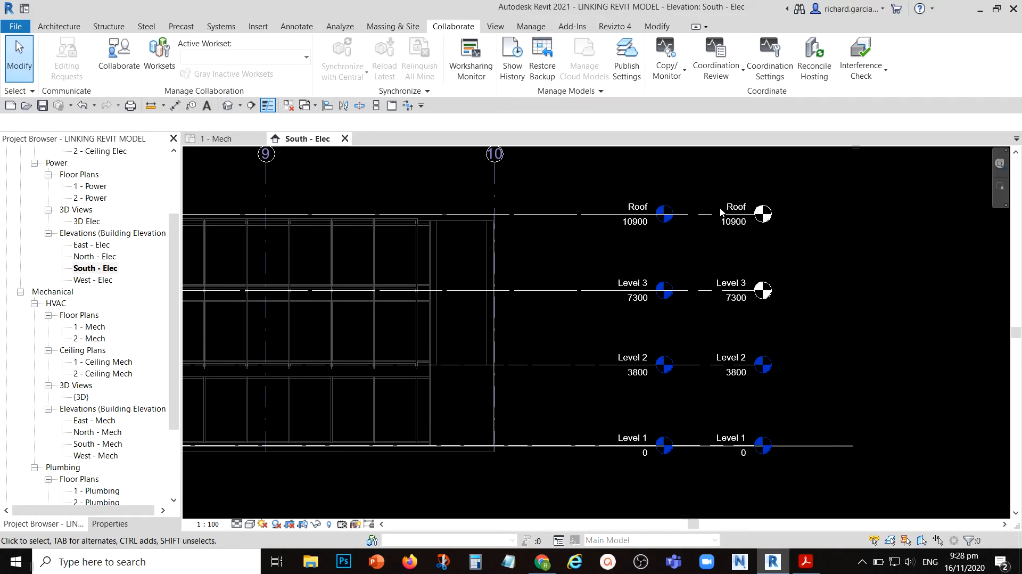
# - Start creating a new floor plan view and dismiss the save reminder without saving the project
pyautogui.click(499, 29)
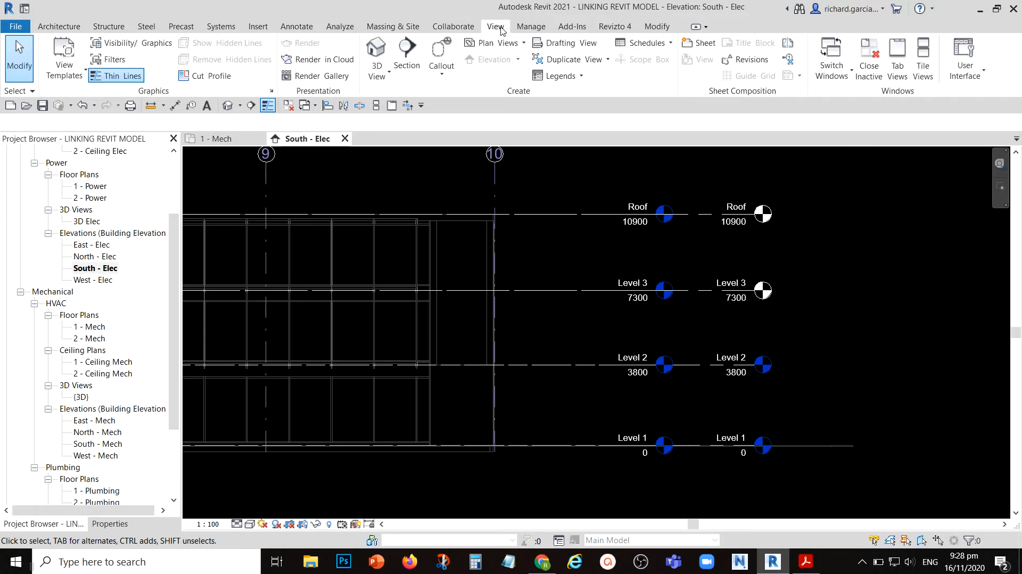
pyautogui.click(521, 45)
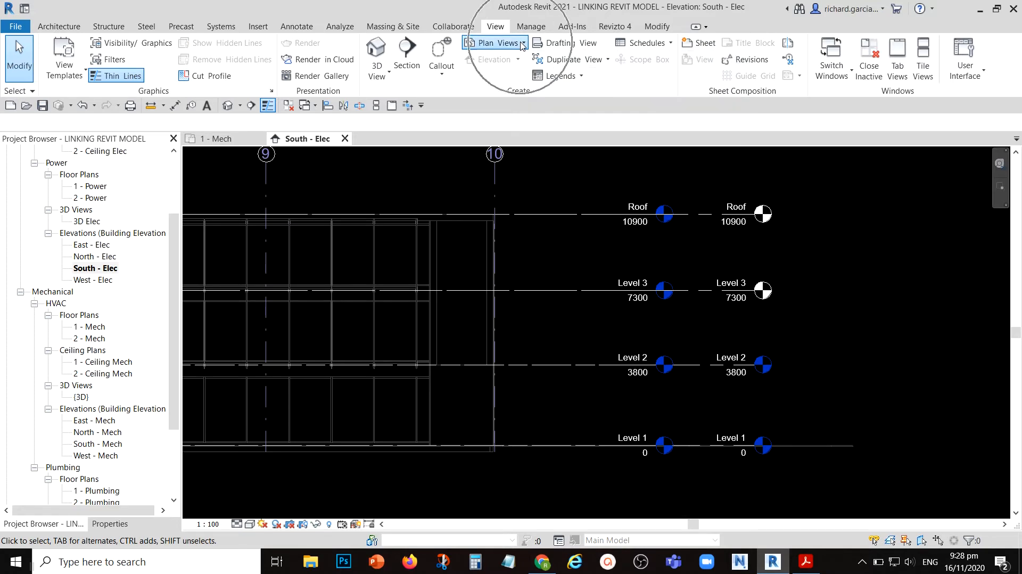
pyautogui.click(522, 46)
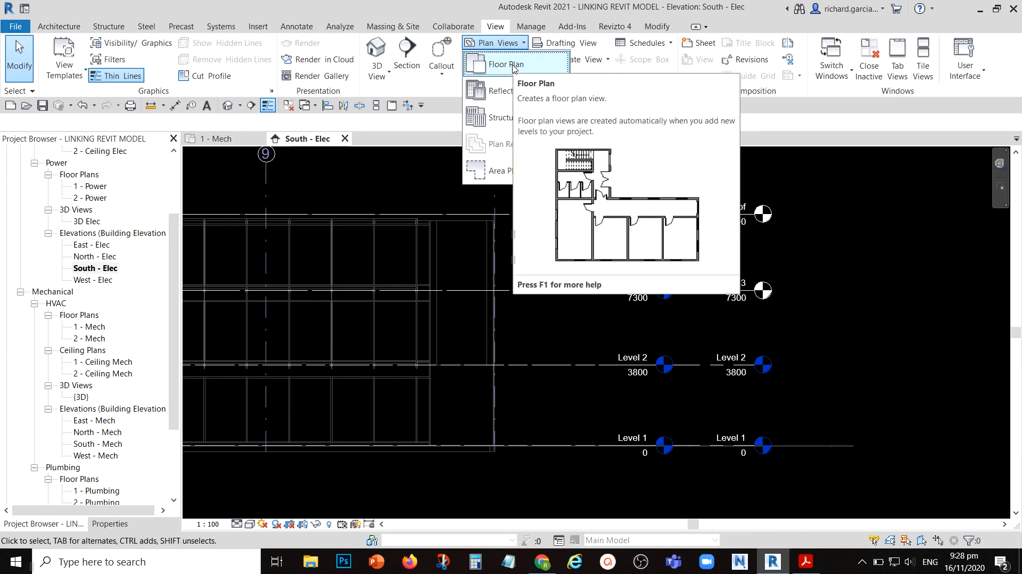
pyautogui.click(513, 66)
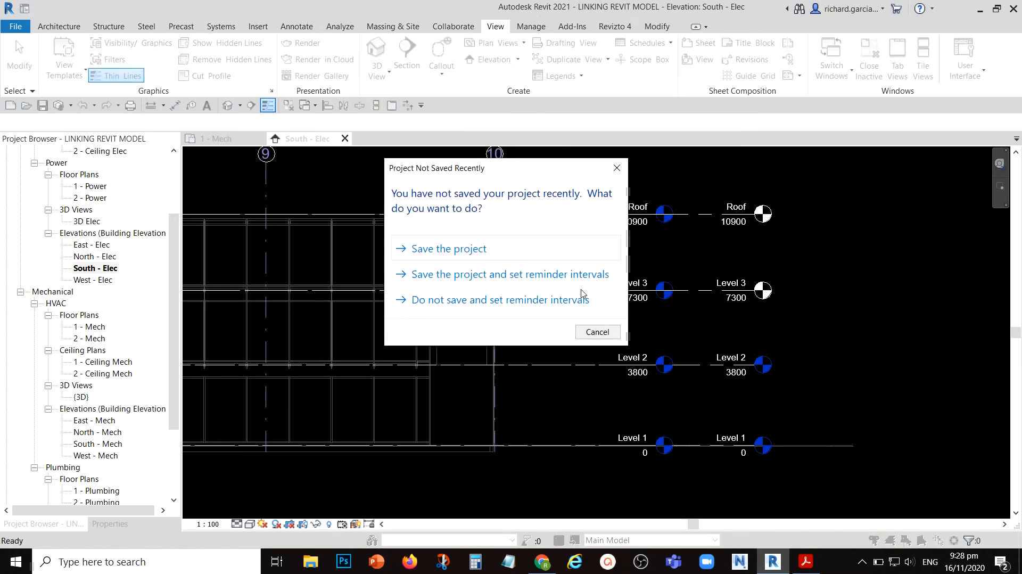
pyautogui.click(597, 332)
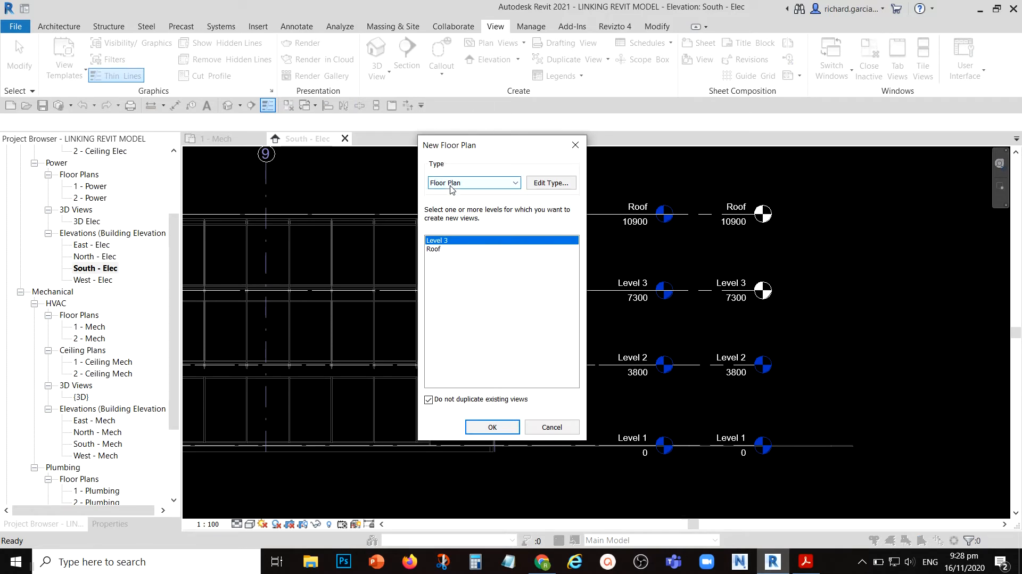
# - Review the Floor Plan type's Mechanical Plan view template, including its discipline and sub-discipline, and keep it assigned
pyautogui.click(551, 184)
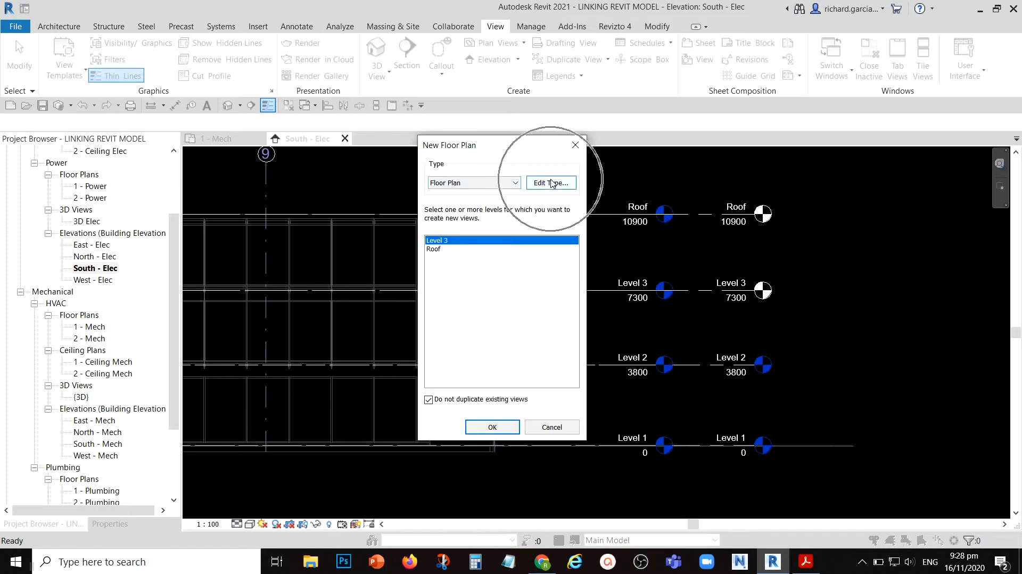
pyautogui.press('ctrl')
pyautogui.click(552, 184)
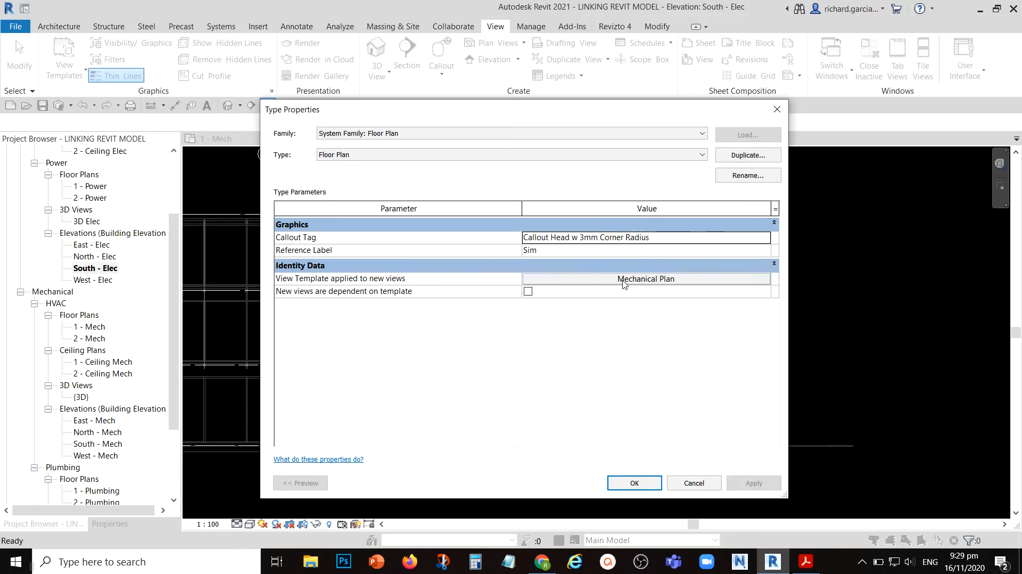
pyautogui.click(624, 279)
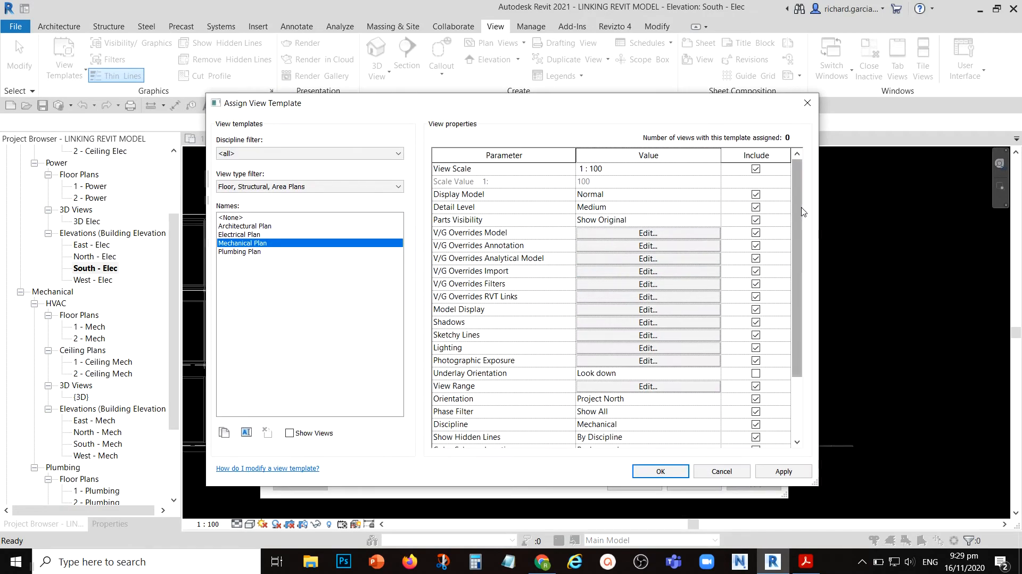
pyautogui.moveTo(794, 185); pyautogui.dragTo(795, 244)
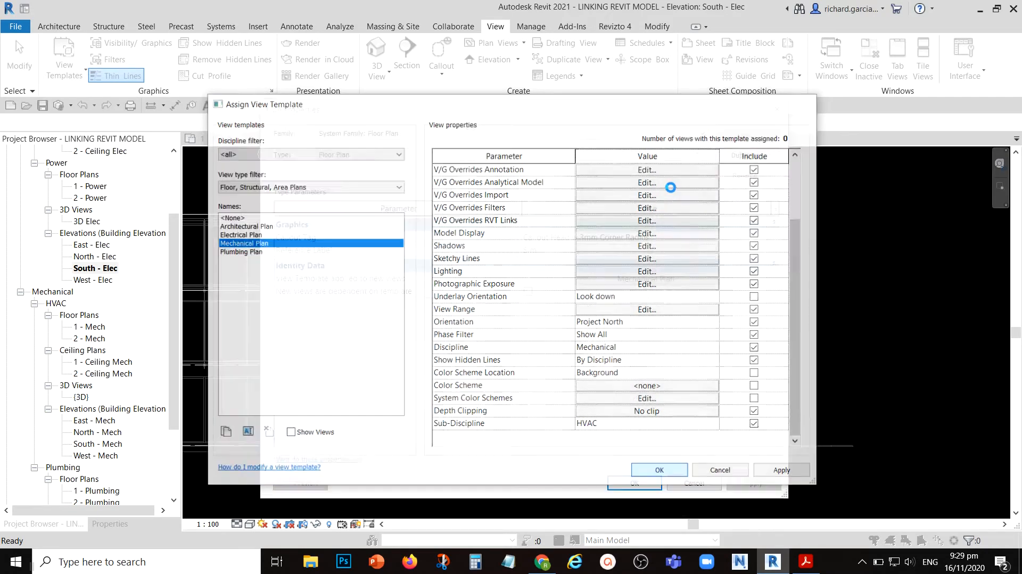
pyautogui.press('Return')
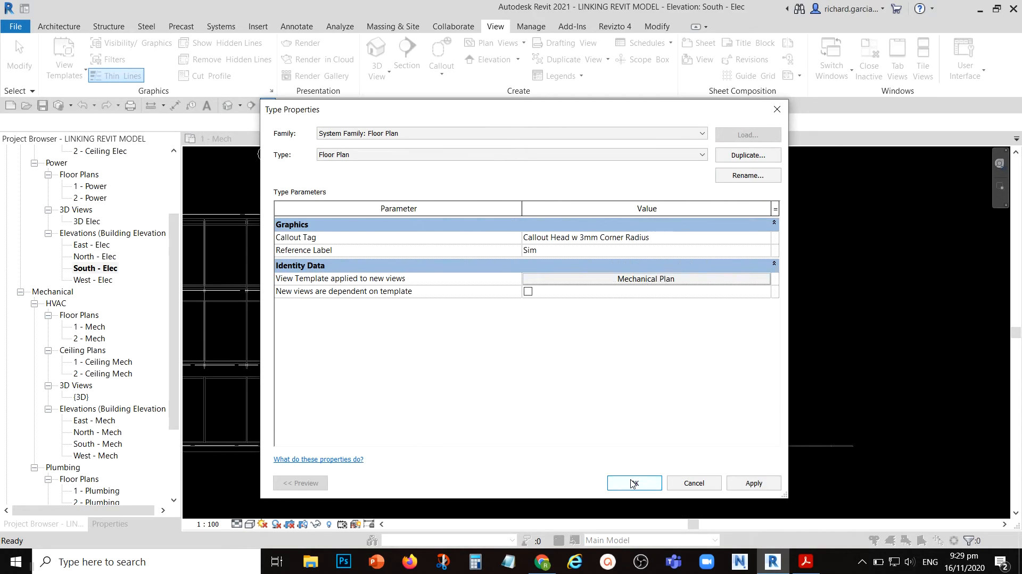
pyautogui.click(633, 483)
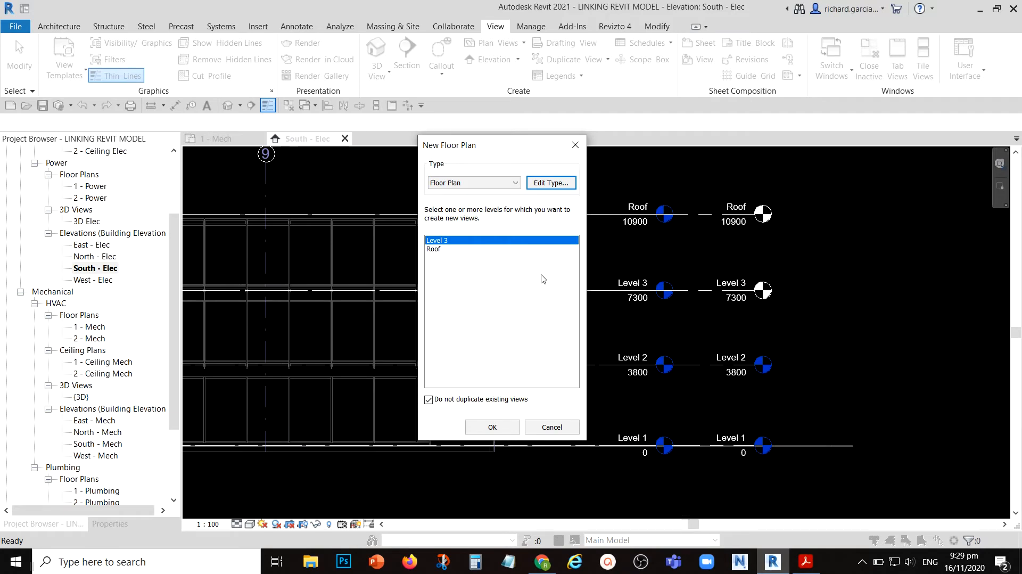
# - Create floor plan views for both Level 3 and Roof
pyautogui.keyDown('ctrl'); pyautogui.click(437, 250); pyautogui.keyUp('ctrl')
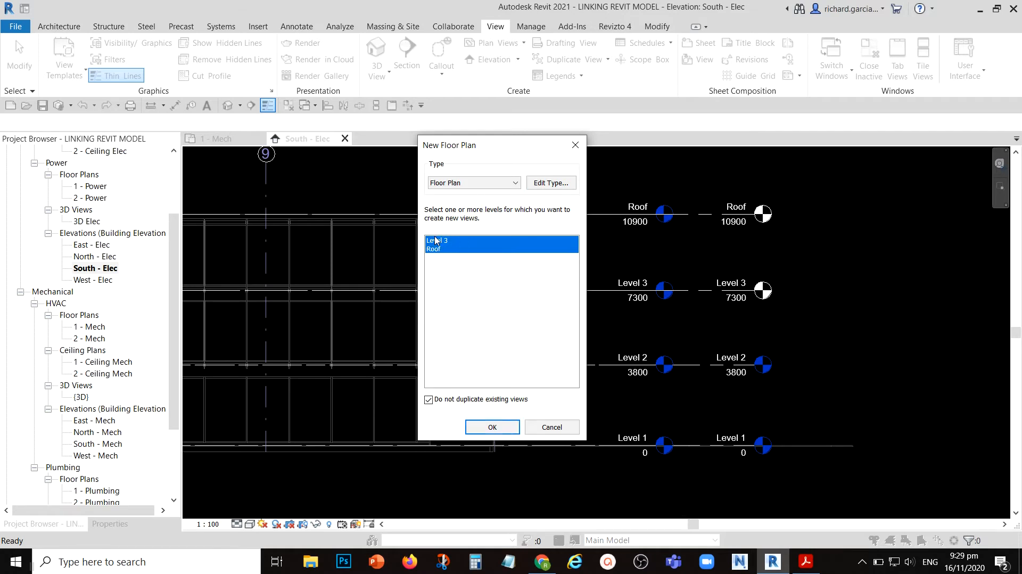
pyautogui.click(493, 428)
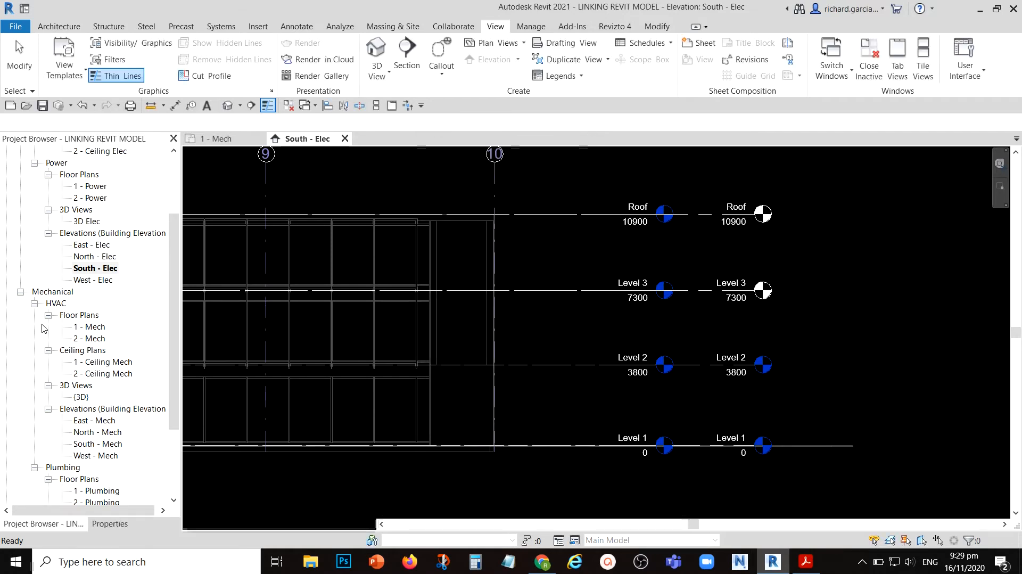
pyautogui.press('ctrl')
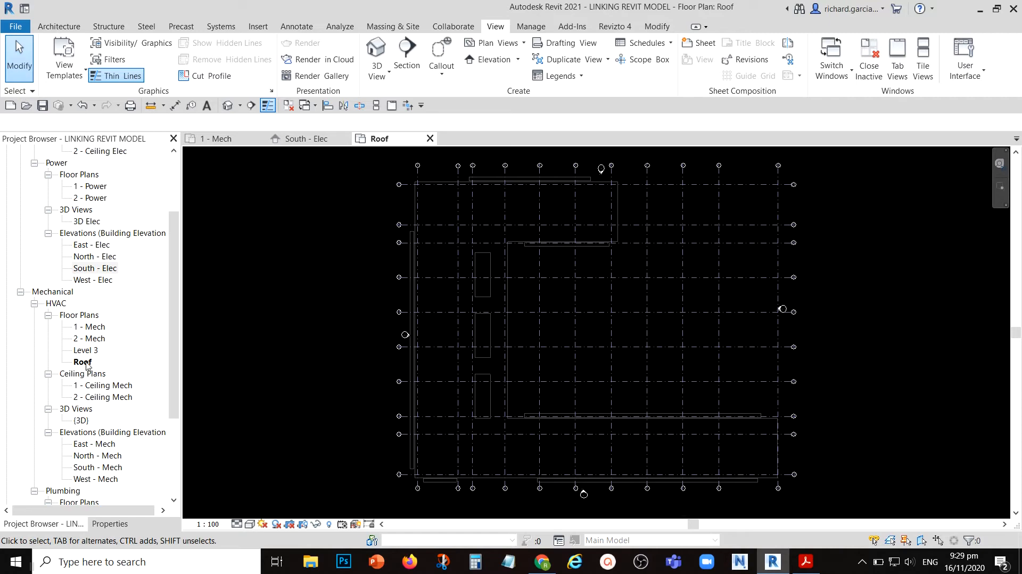
# - Rename the mechanical Level 3 floor plan view to 3 - Mech
pyautogui.rightClick(88, 350)
pyautogui.press('ctrl')
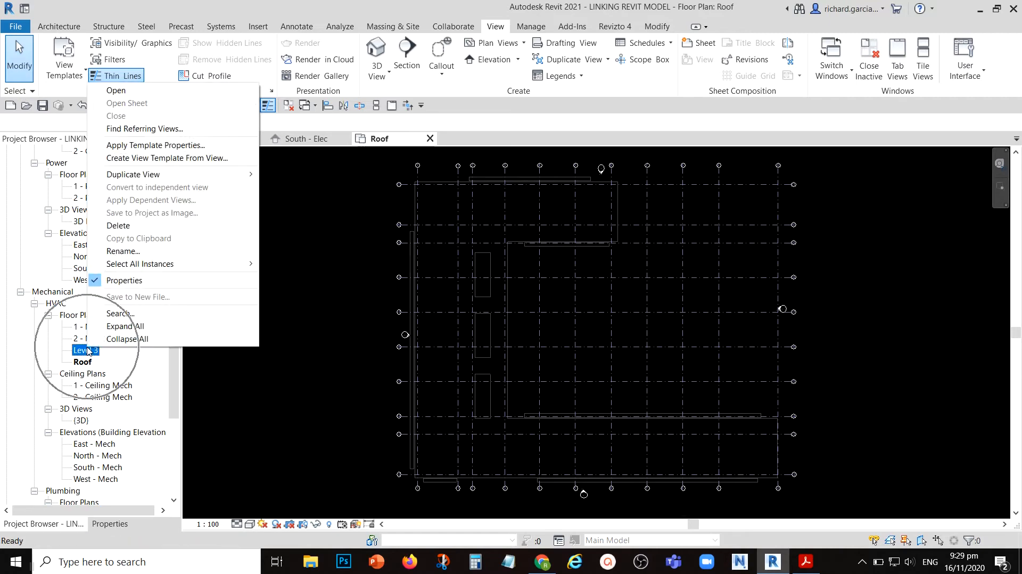
pyautogui.click(134, 251)
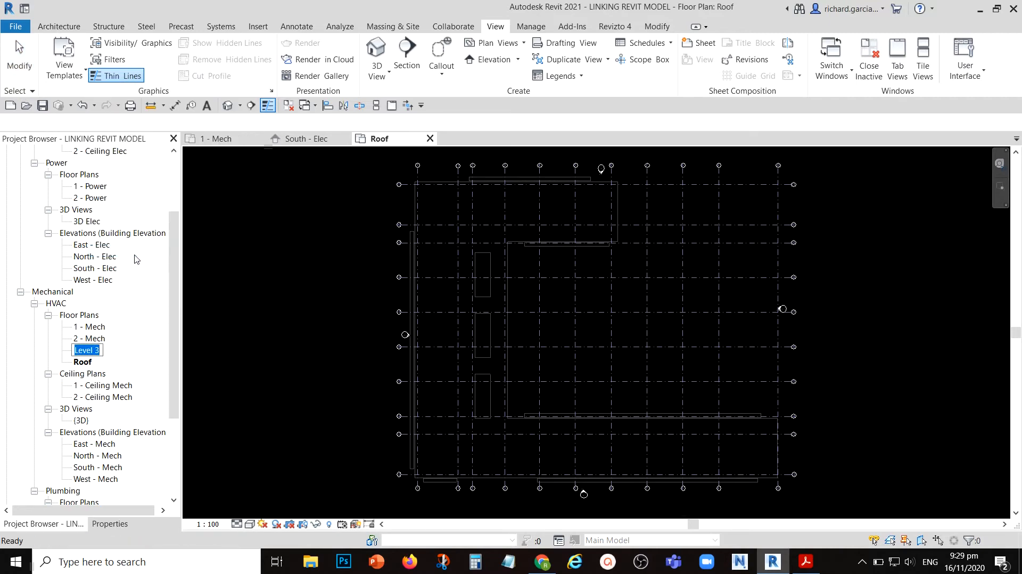
pyautogui.write('3 - Mech')
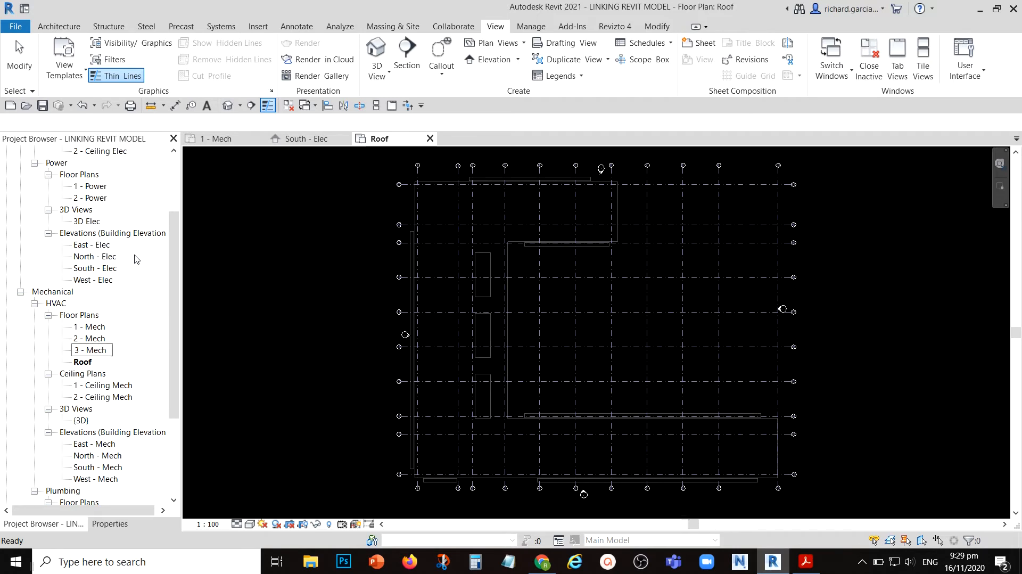
pyautogui.press('Return')
# - Rename the mechanical Roof floor plan view to Roof - Mech
pyautogui.rightClick(84, 361)
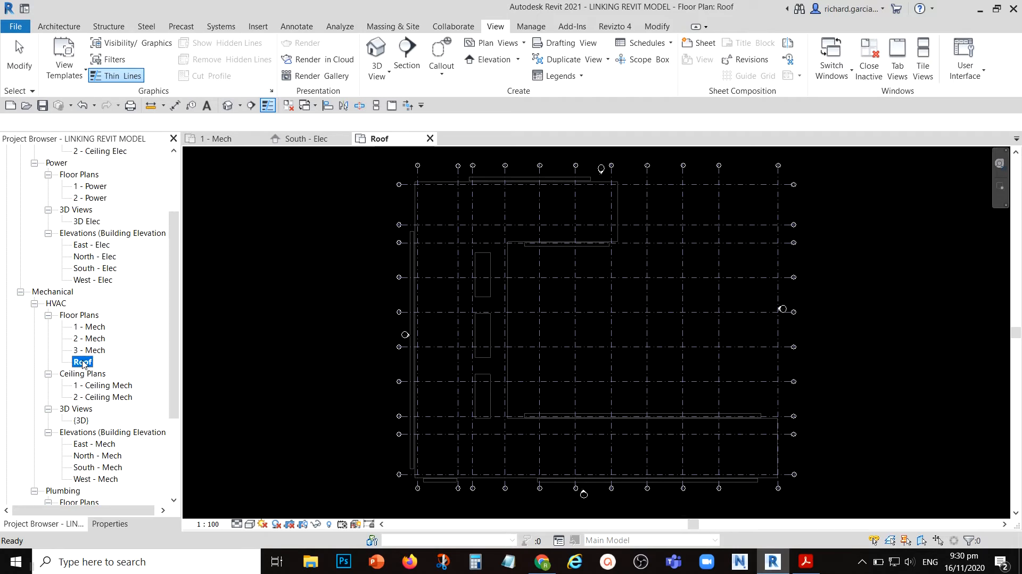
pyautogui.click(147, 265)
pyautogui.press('End')
pyautogui.write('- Mech')
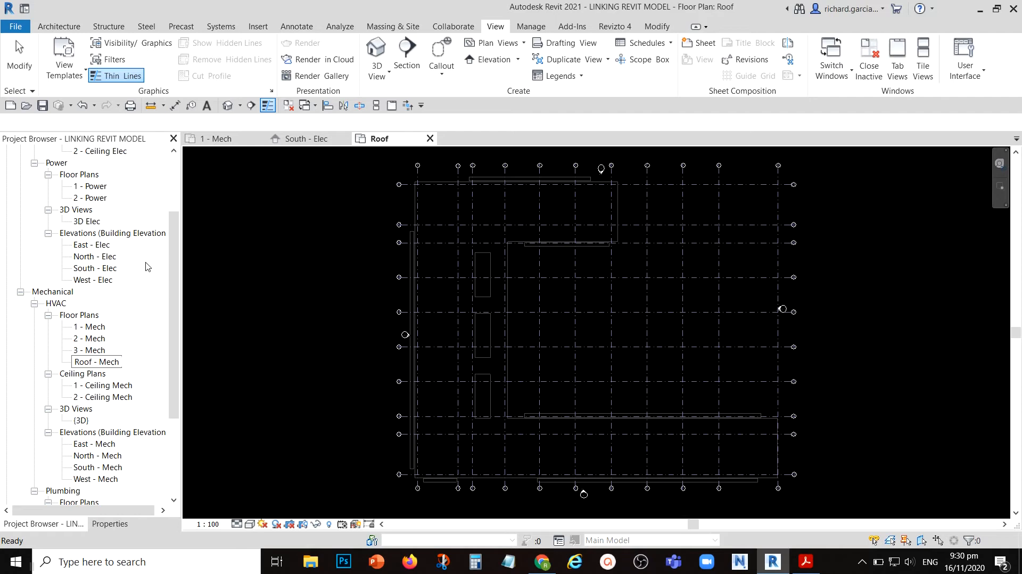
pyautogui.press('Return')
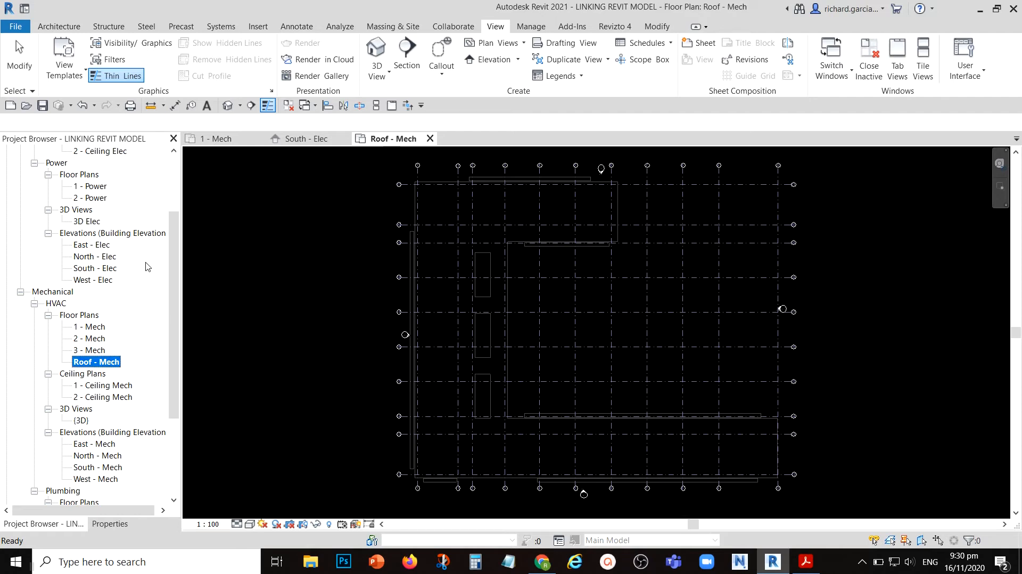
# - Open the 1 - Mech floor plan and check the Project Browser for the existing electrical lighting plans
pyautogui.click(96, 327)
pyautogui.doubleClick(97, 327)
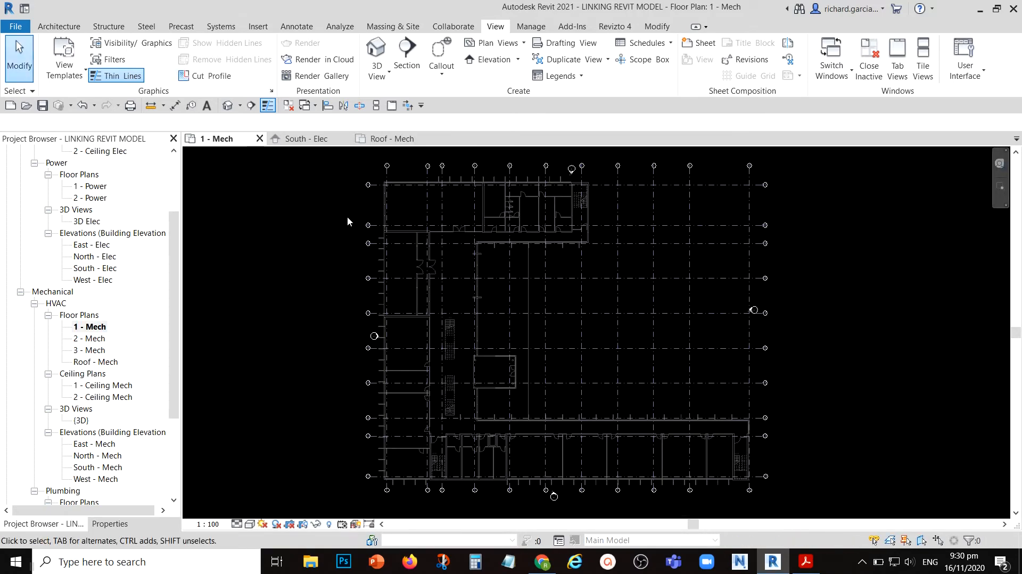
pyautogui.moveTo(175, 260); pyautogui.dragTo(154, 182)
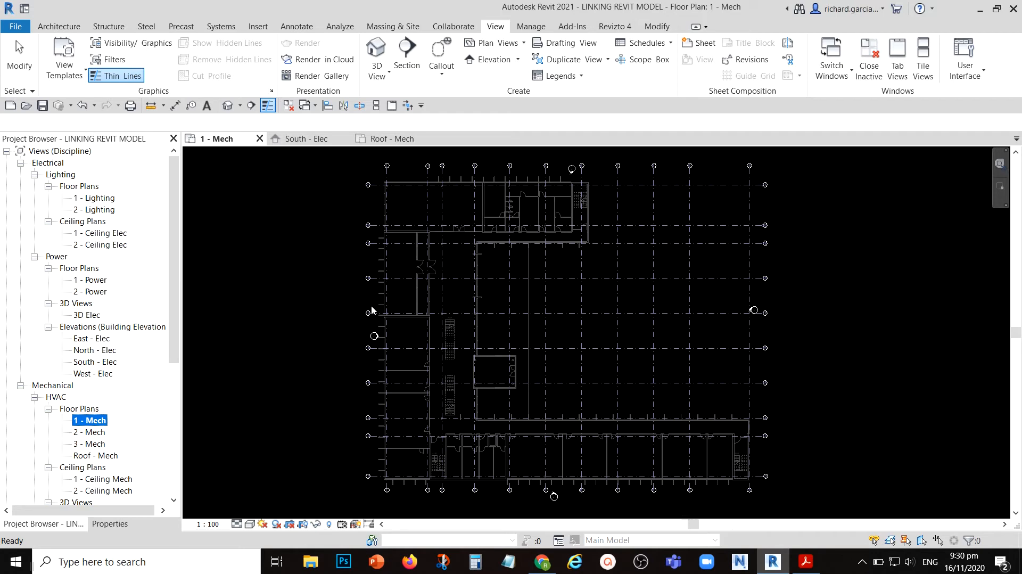
pyautogui.click(304, 252)
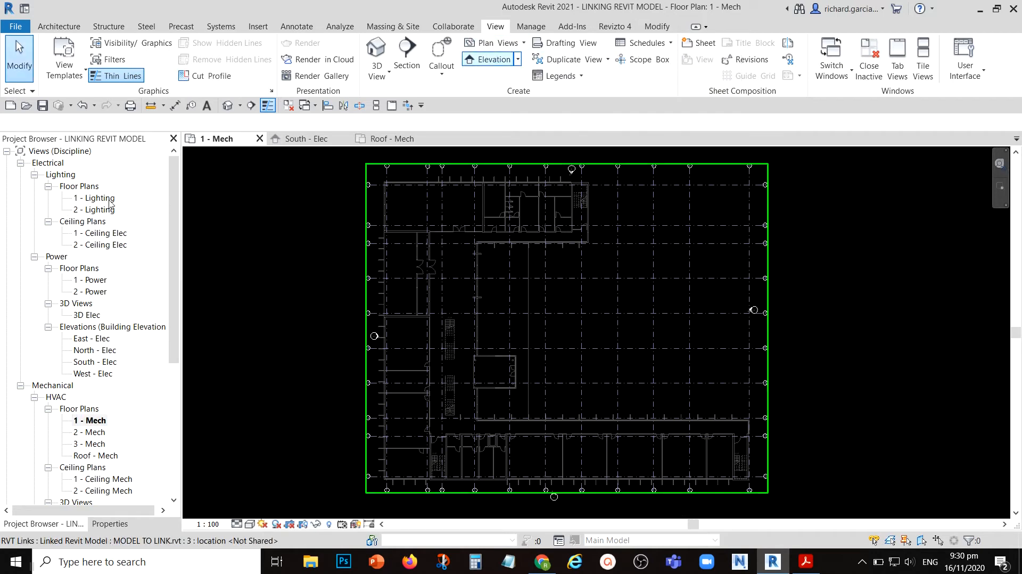
# - Start creating new floor plan views, allow duplicates of existing views, and select the Level 3 and Roof levels
pyautogui.click(524, 43)
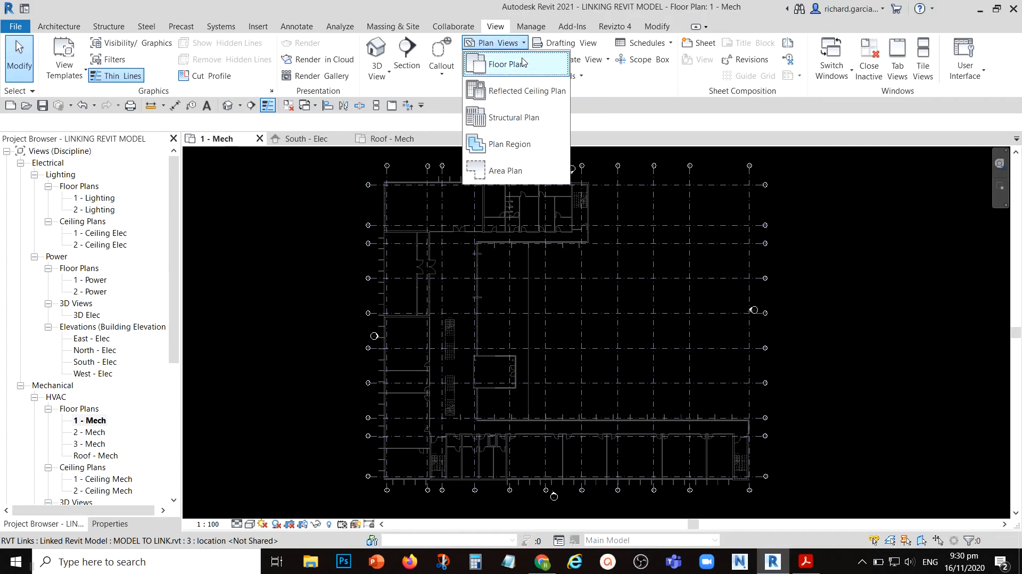
pyautogui.click(502, 65)
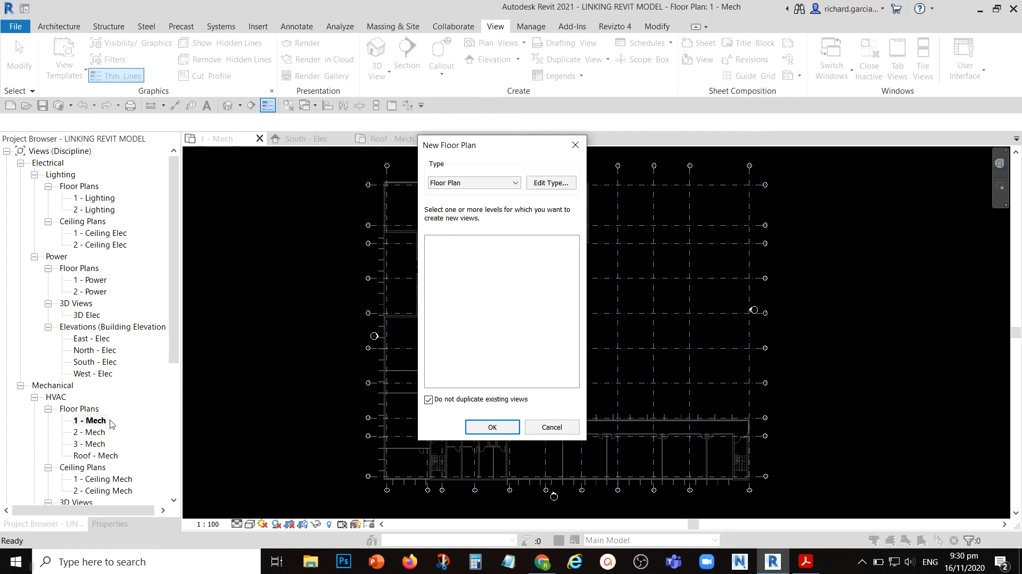
pyautogui.press('ctrl')
pyautogui.press('ctrl')
pyautogui.press('ctrl')
pyautogui.press('ctrl')
pyautogui.click(433, 401)
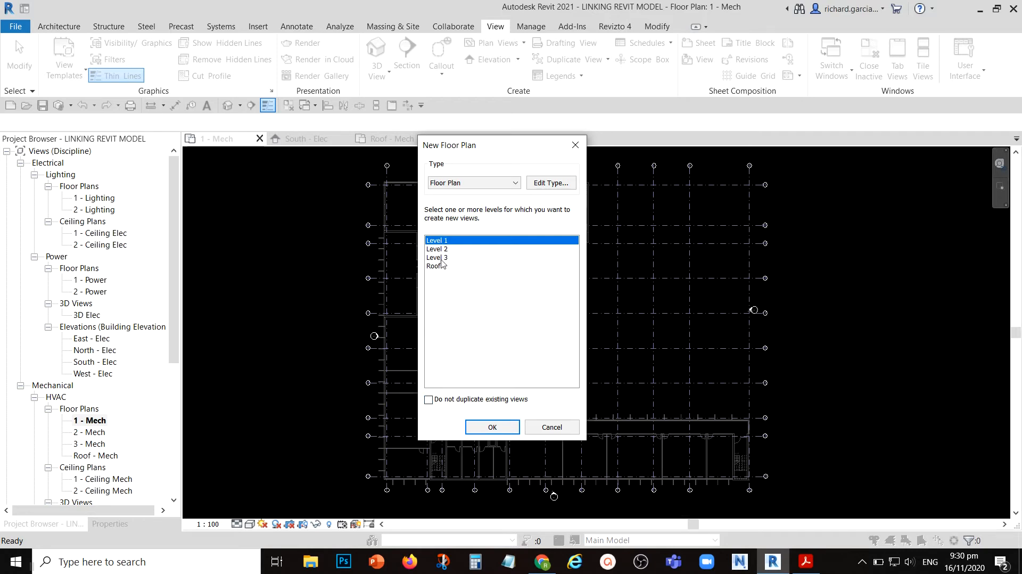
pyautogui.click(441, 258)
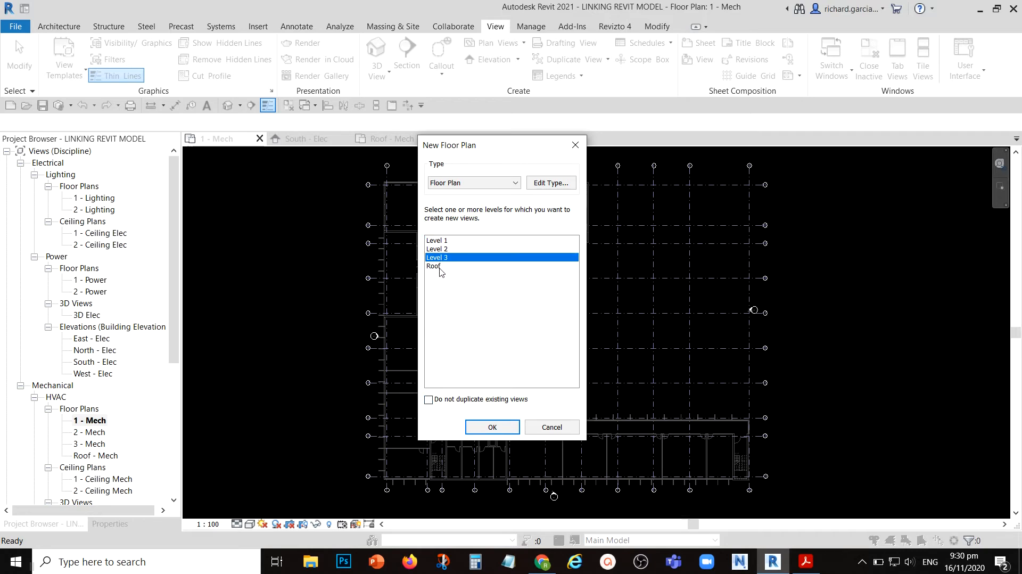
pyautogui.keyDown('shift'); pyautogui.click(442, 266); pyautogui.keyUp('shift')
# - Assign the Electrical Plan template with sub-discipline Lighting to the Floor Plan type and create the Level 3 and Roof views
pyautogui.click(548, 183)
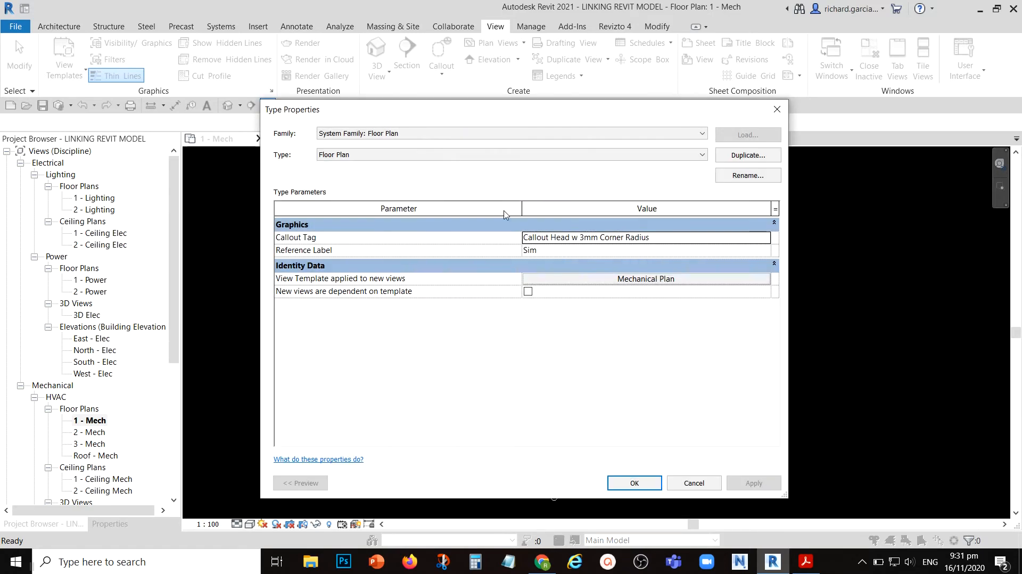
pyautogui.click(630, 284)
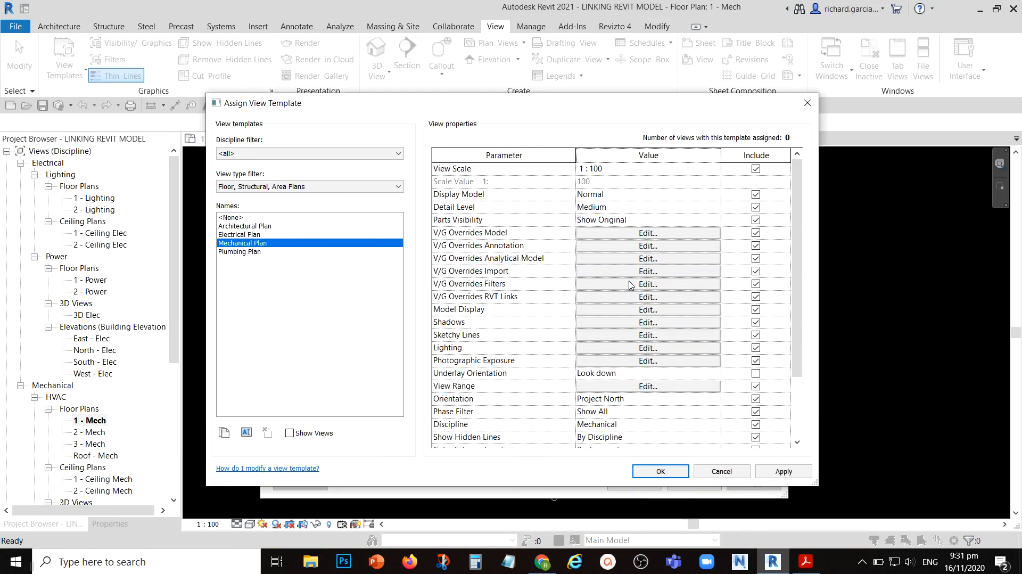
pyautogui.click(253, 236)
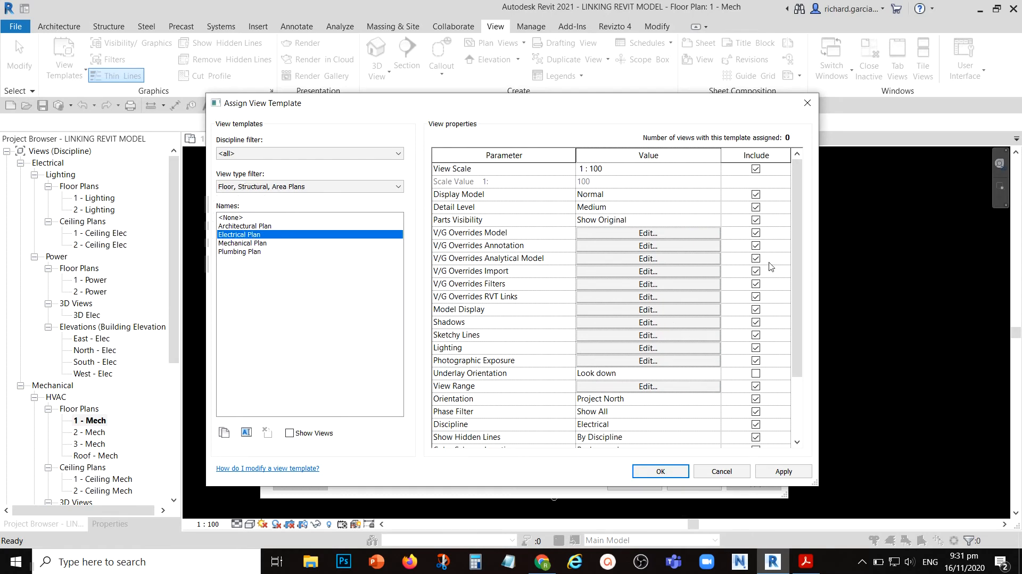
pyautogui.moveTo(800, 215); pyautogui.dragTo(810, 277)
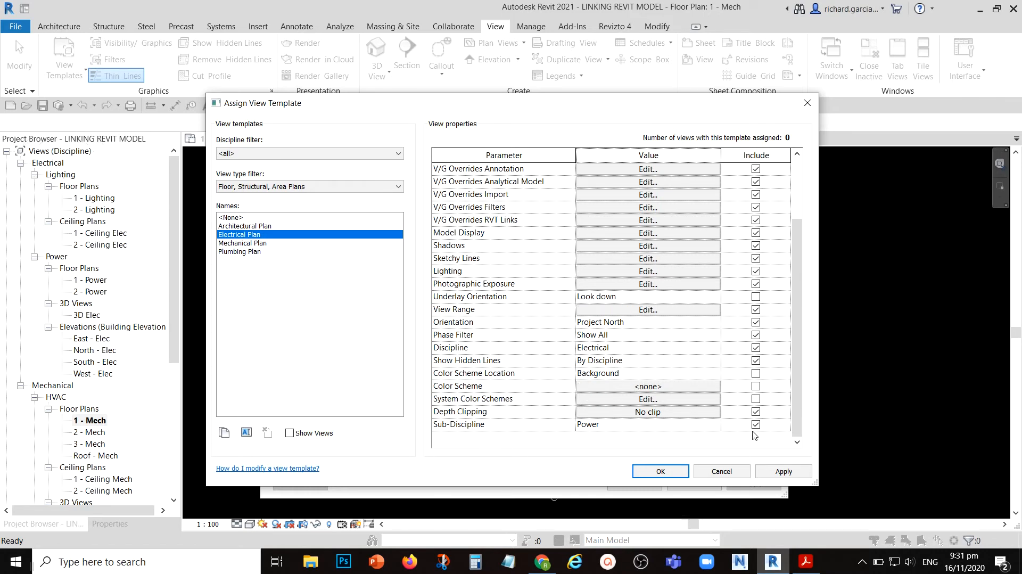
pyautogui.click(713, 424)
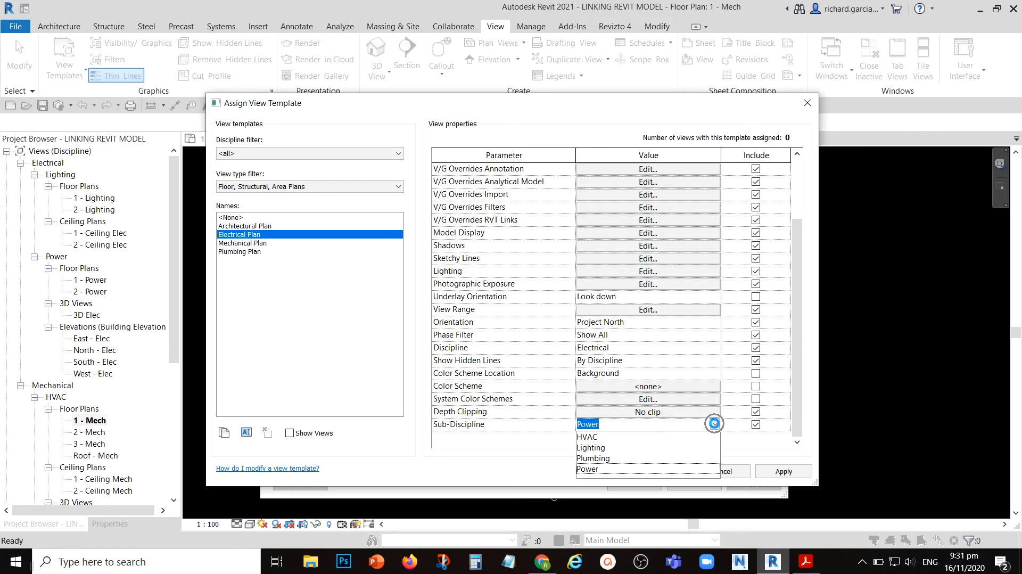
pyautogui.click(590, 451)
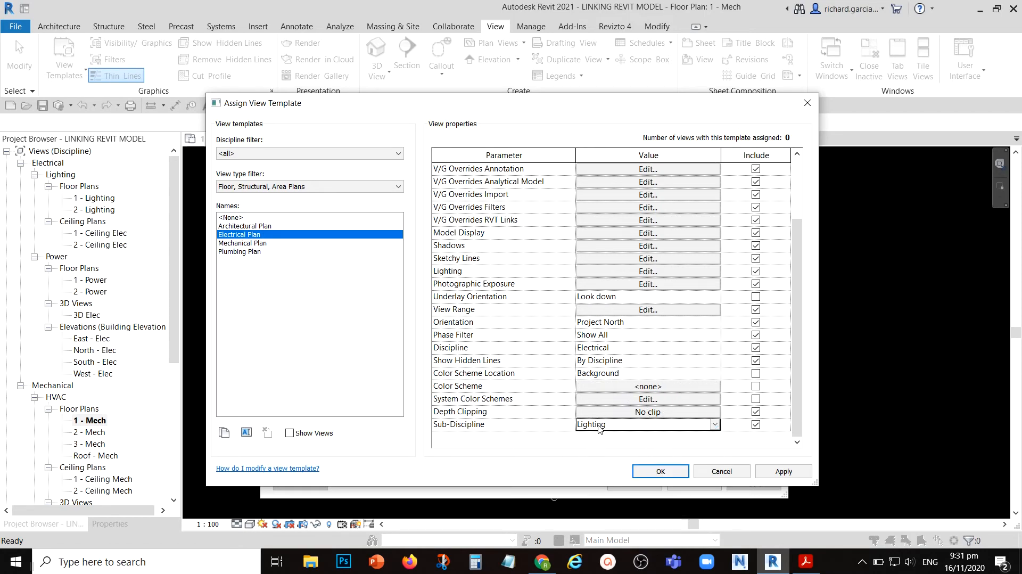
pyautogui.click(653, 475)
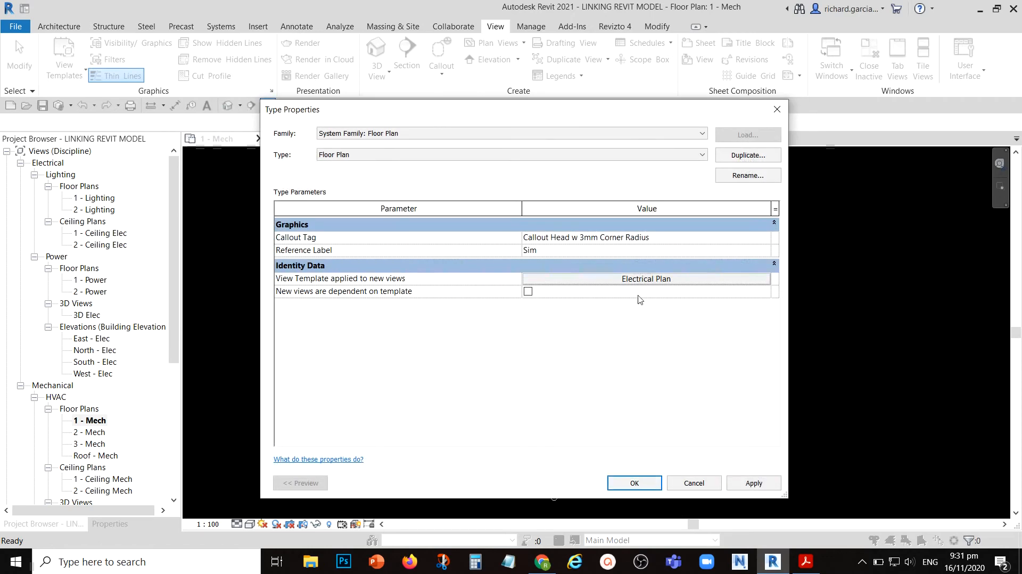
pyautogui.click(639, 483)
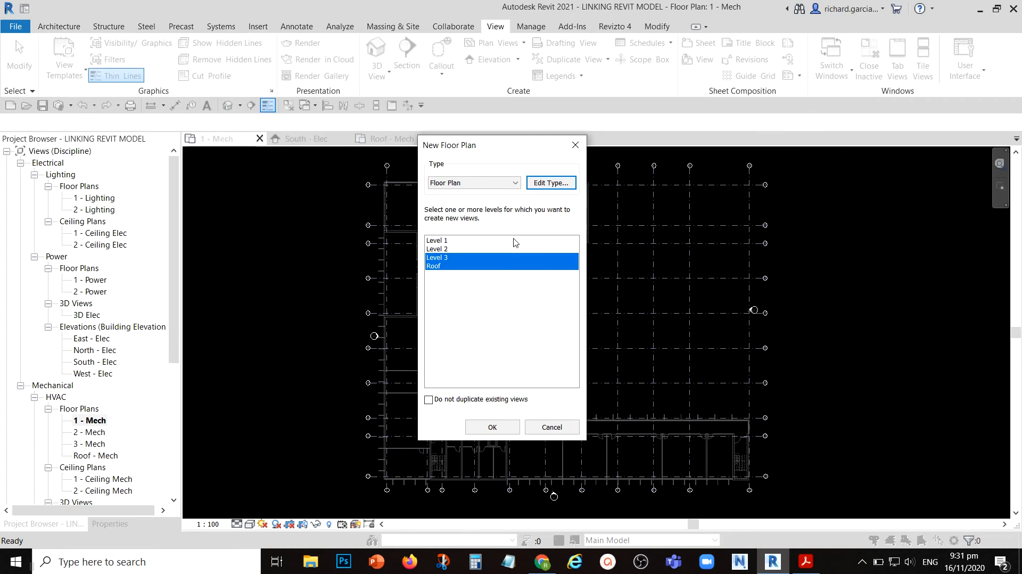
pyautogui.click(492, 427)
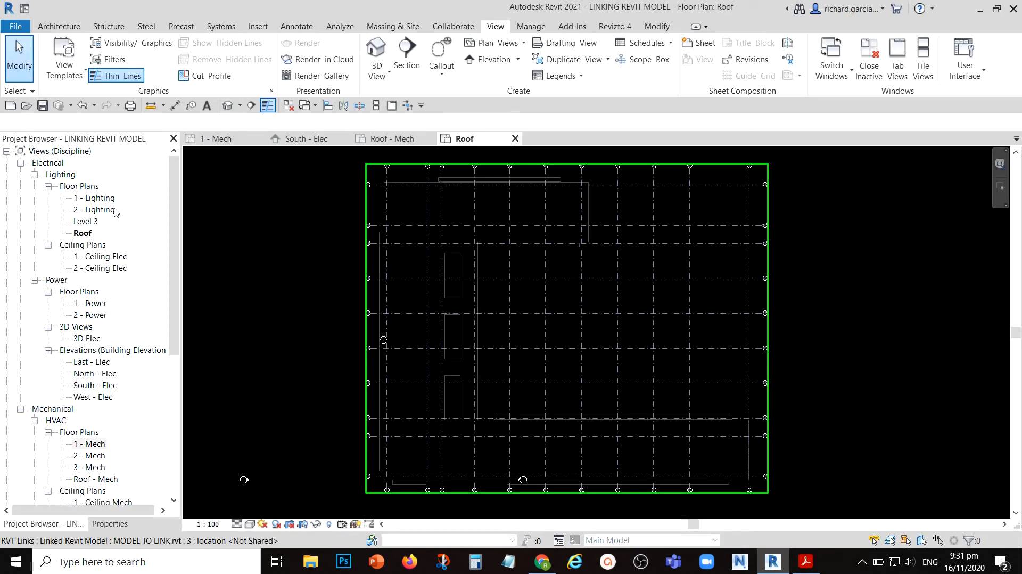
# - Rename the new Level 3 lighting floor plan view to 3 - Lighting
pyautogui.click(86, 222)
pyautogui.click(86, 225)
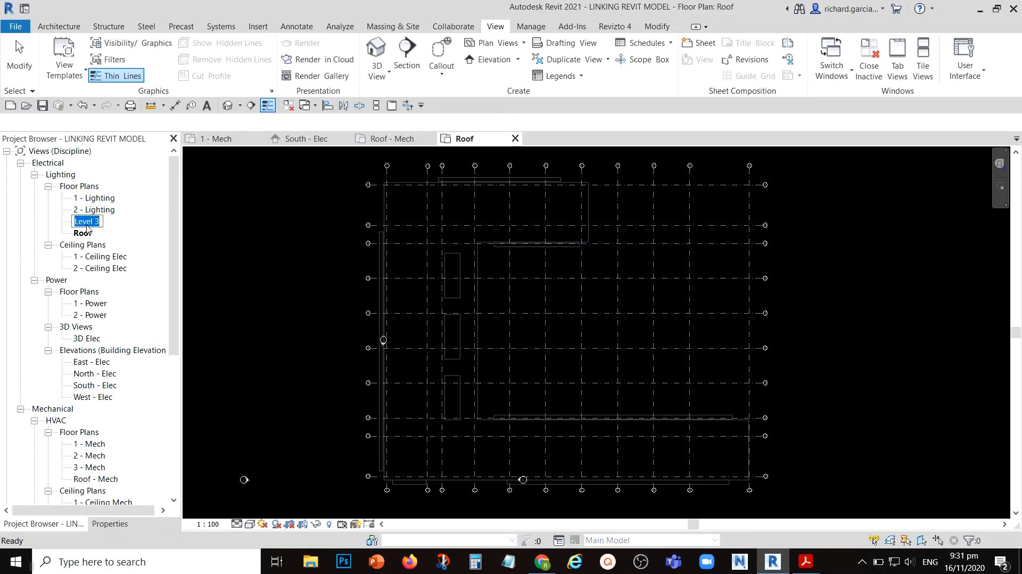
pyautogui.write('3 - Lighting')
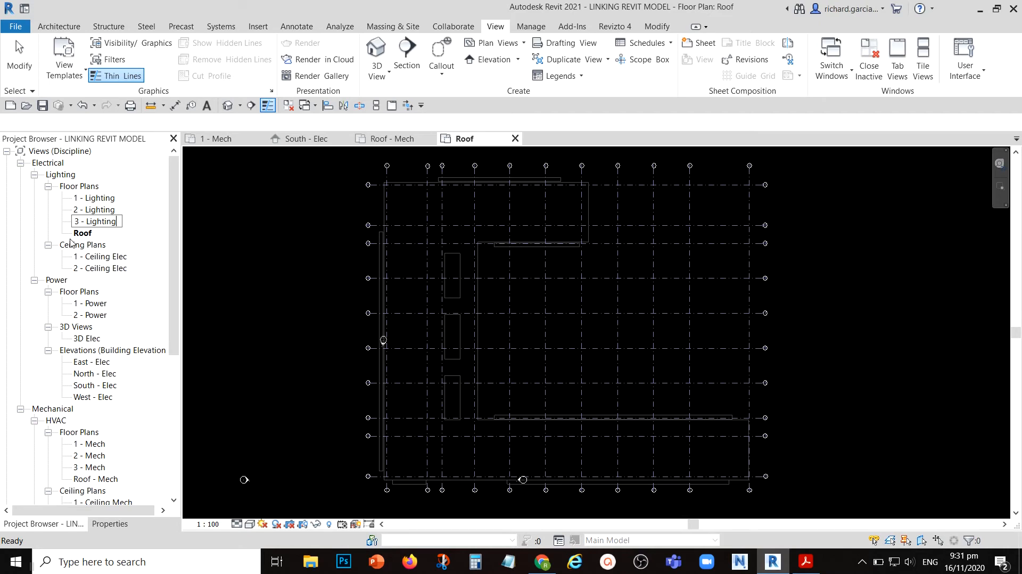
# - Rename the new Roof lighting floor plan view to Roof - Lighting
pyautogui.click(89, 234)
pyautogui.click(91, 235)
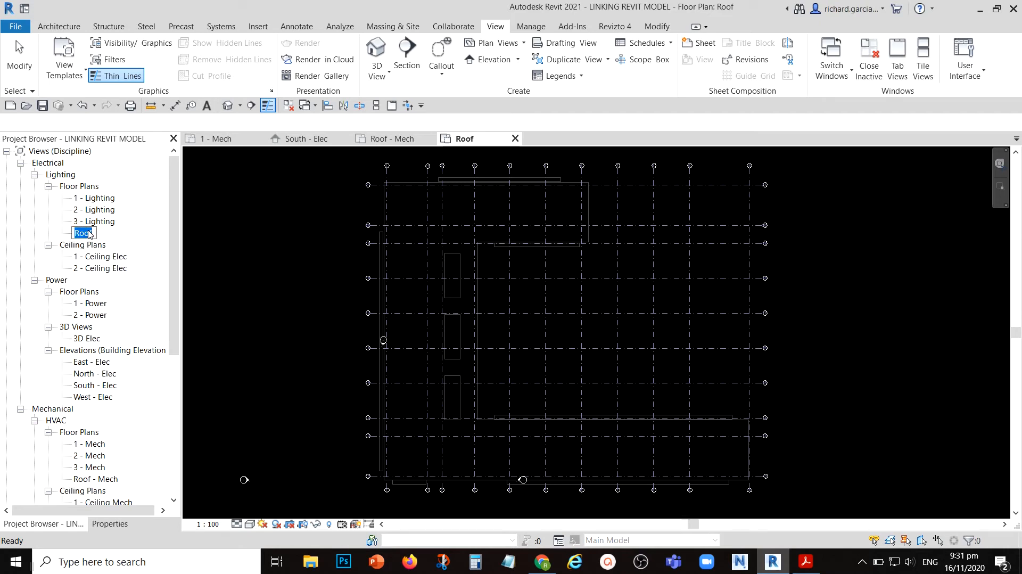
pyautogui.press('Right')
pyautogui.write('- Lighting')
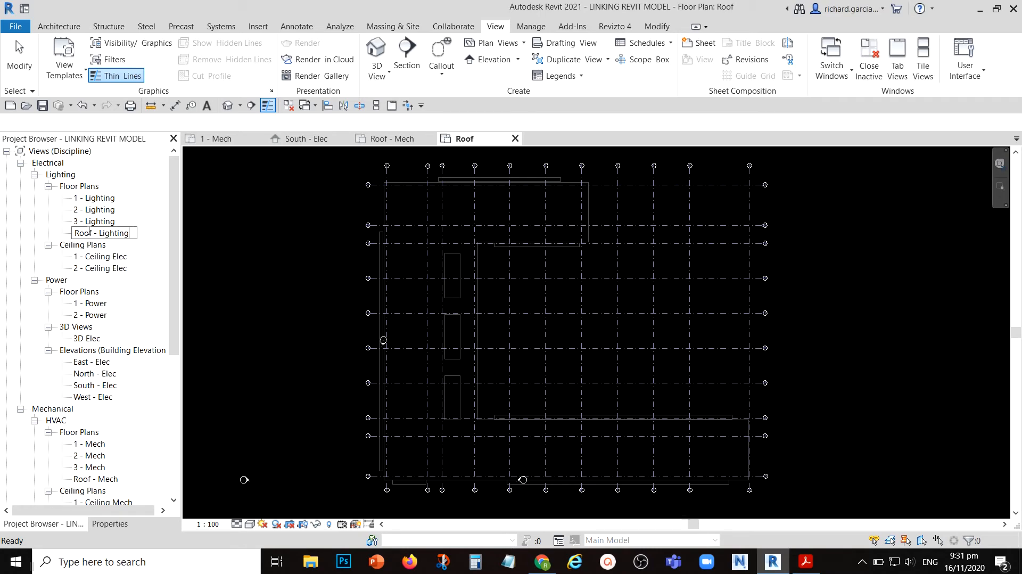
pyautogui.press('Return')
pyautogui.click(307, 269)
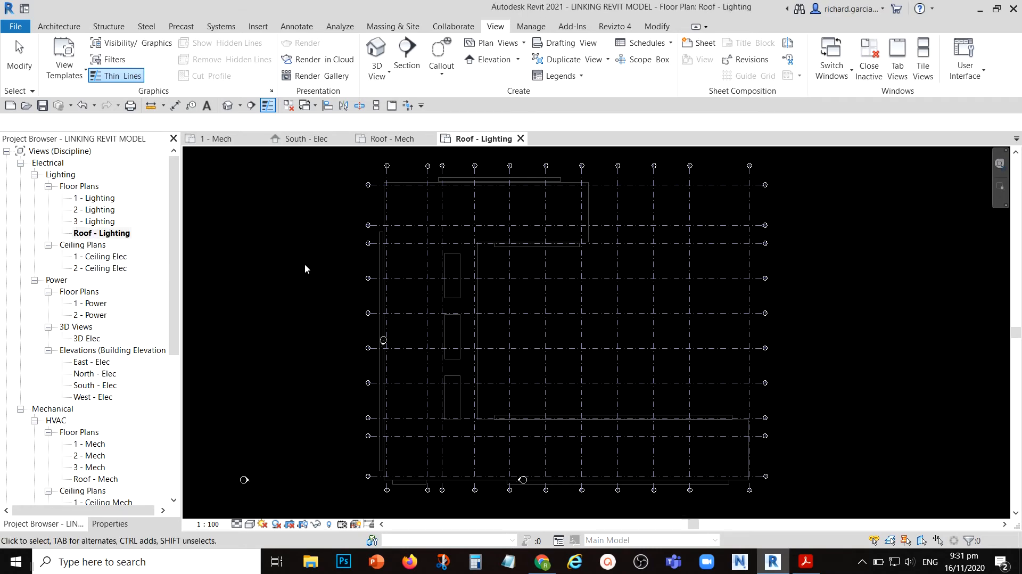
# - Open the 1 - Mech floor plan and examine the linked model's gridlines and extents
pyautogui.doubleClick(96, 444)
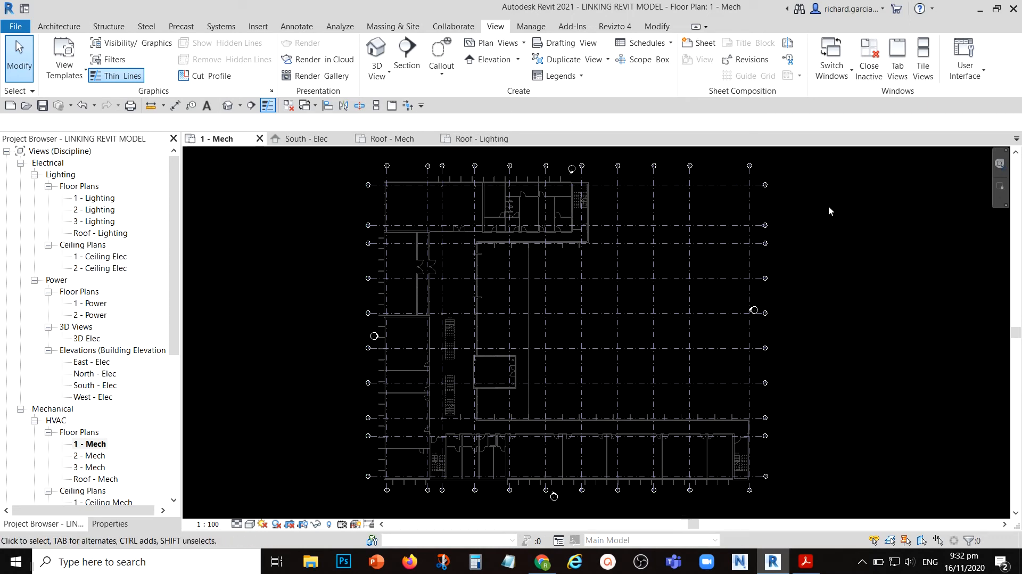
pyautogui.scroll(3, 382, 163)
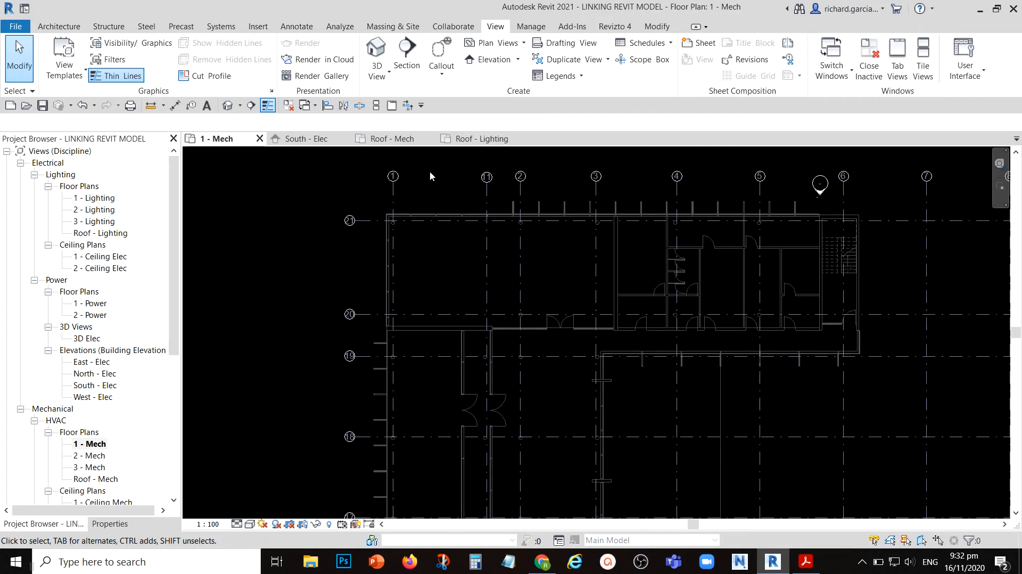
pyautogui.scroll(-3, 416, 198)
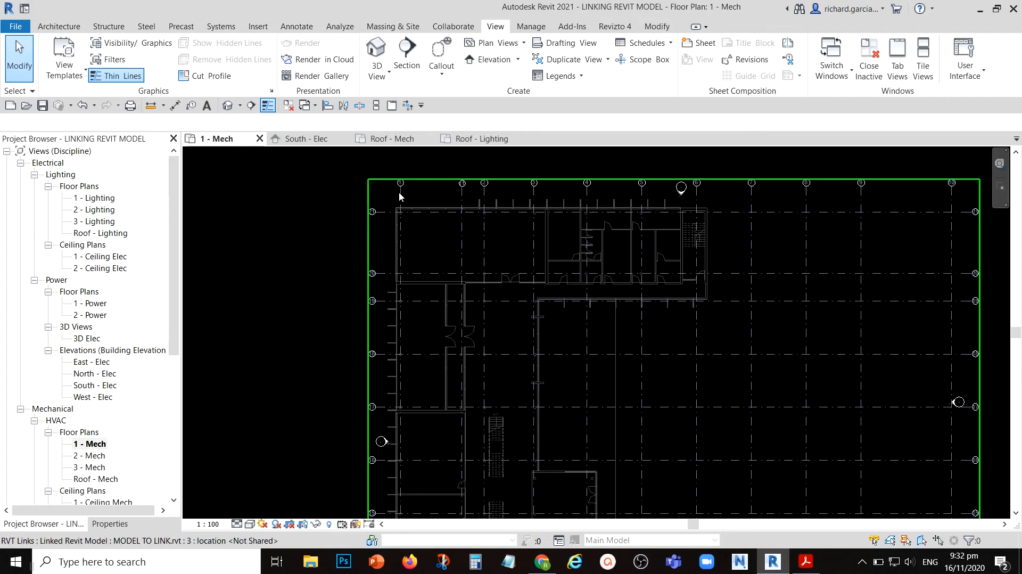
pyautogui.click(465, 194)
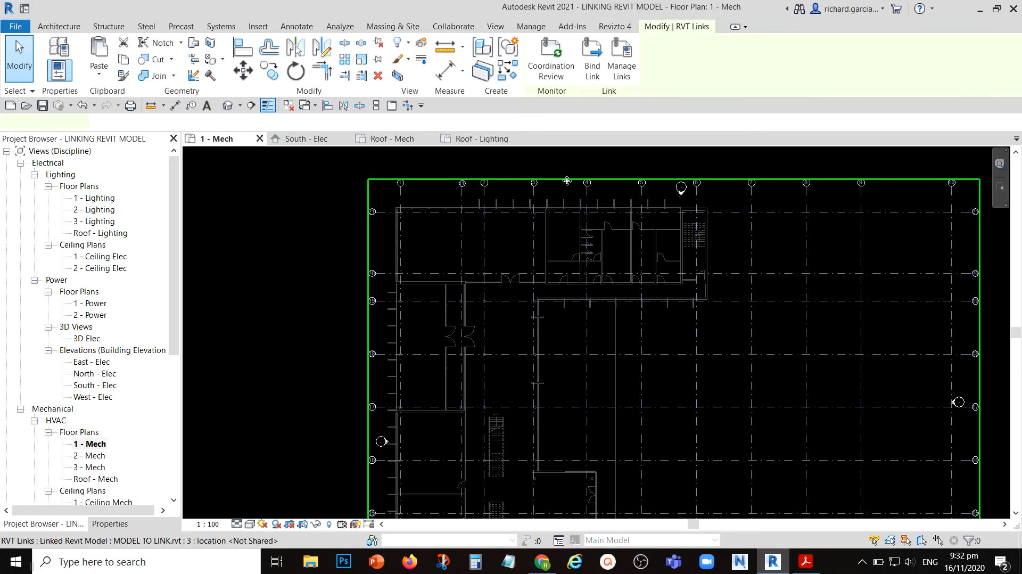
pyautogui.press('Escape')
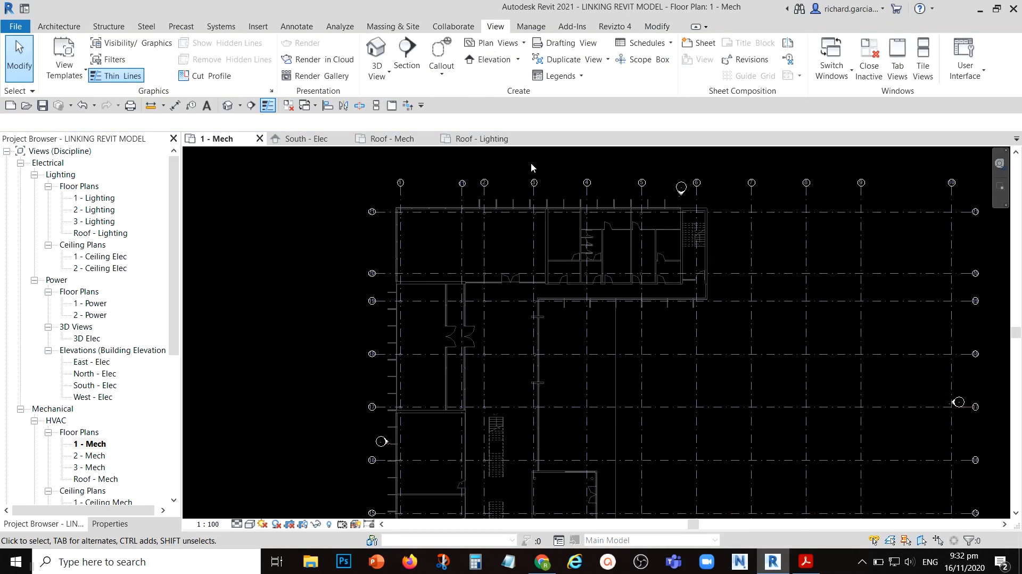
pyautogui.scroll(-2, 445, 167)
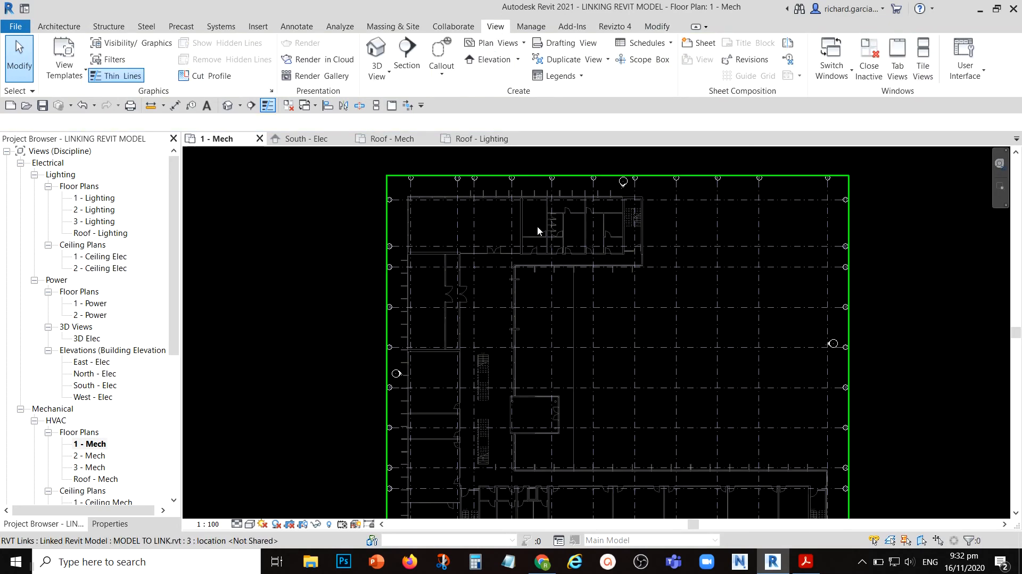
pyautogui.scroll(-2, 674, 294)
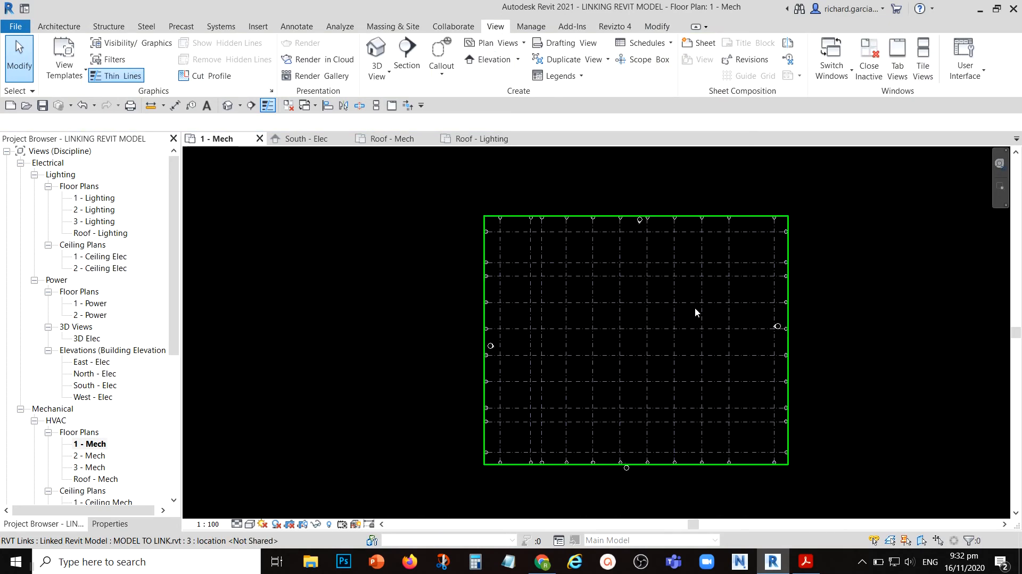
pyautogui.scroll(1, 700, 314)
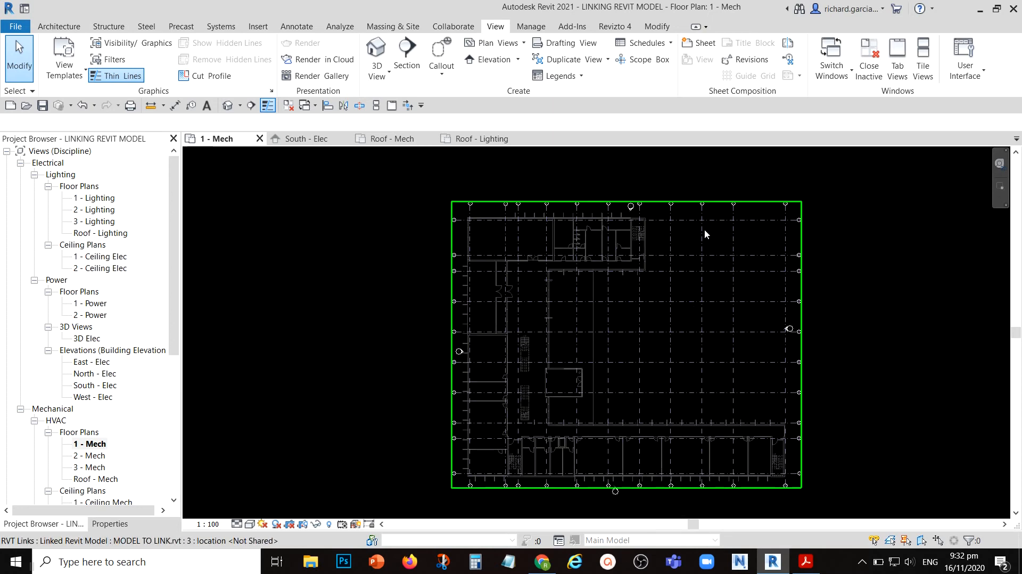
# - Start a Copy/Monitor session on the linked architectural model in the 1 - Mech floor plan
pyautogui.click(449, 27)
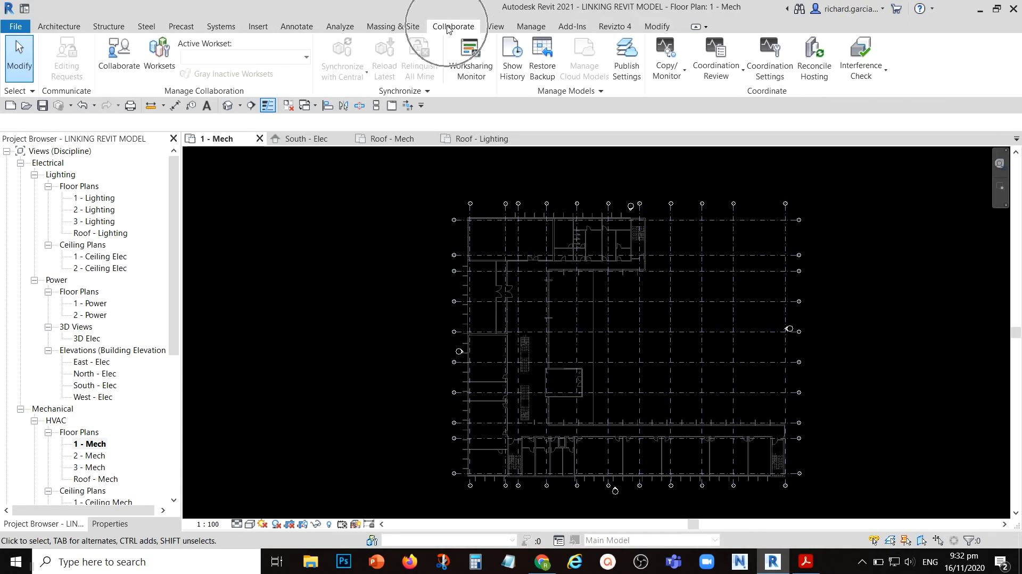
pyautogui.click(669, 84)
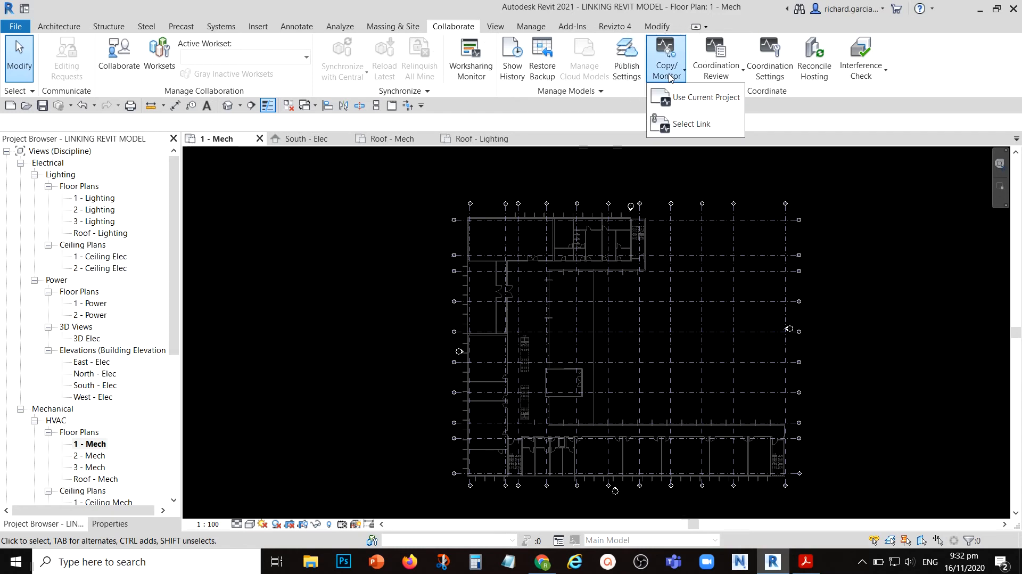
pyautogui.click(692, 128)
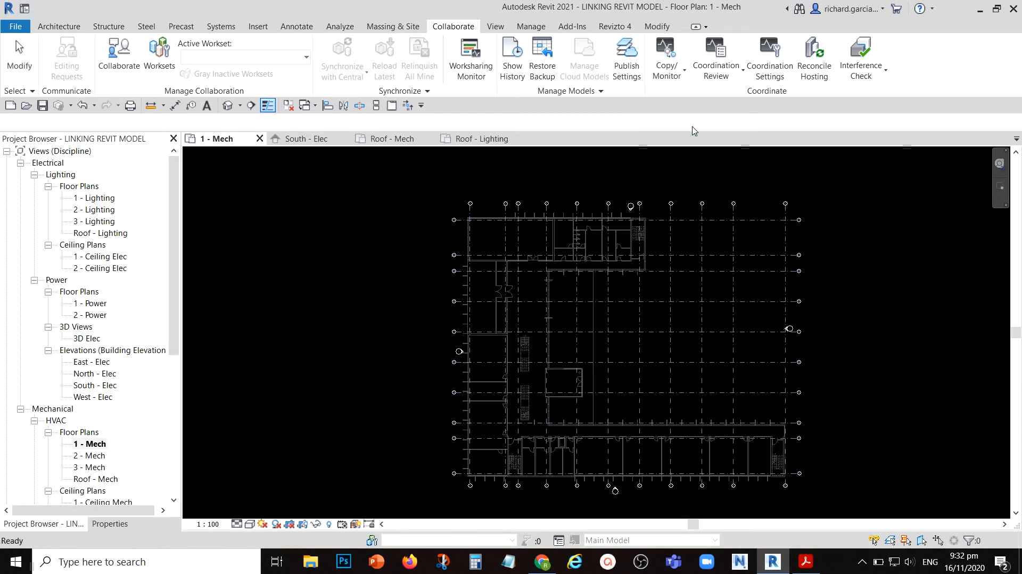
pyautogui.click(735, 221)
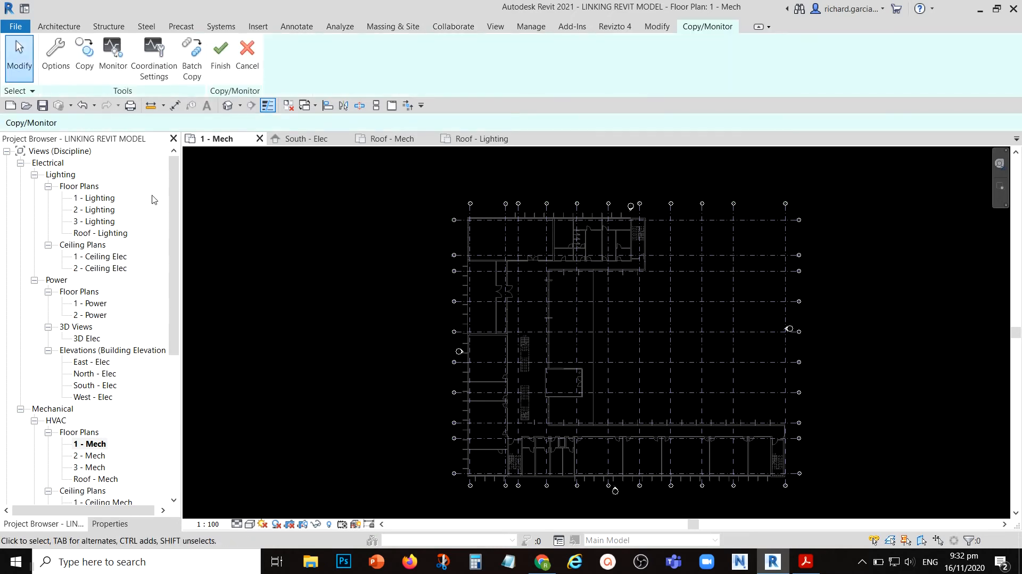
# - Select the whole linked plan for copying with the Multiple option and filter the selection to Grids only
pyautogui.click(84, 52)
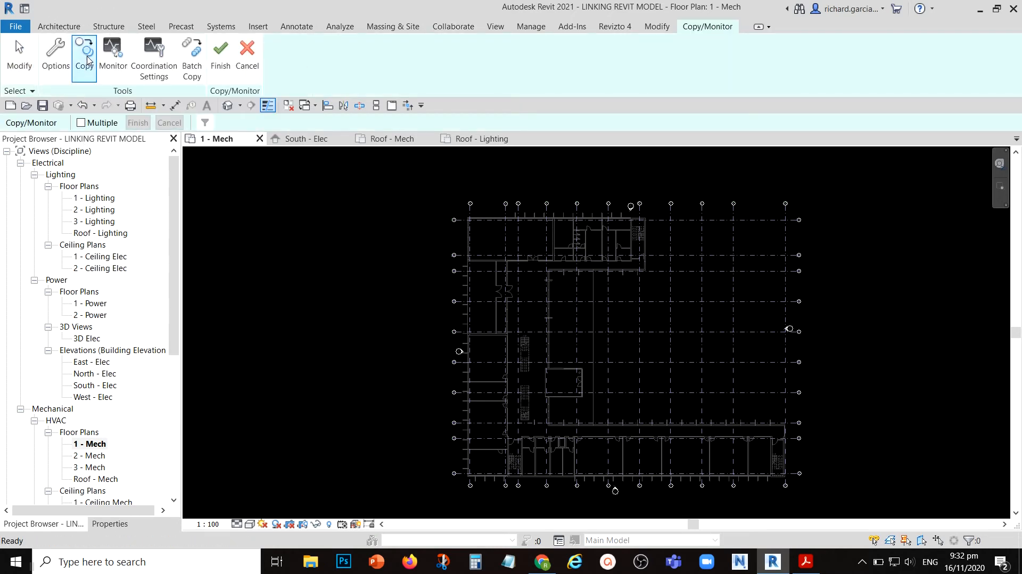
pyautogui.click(80, 124)
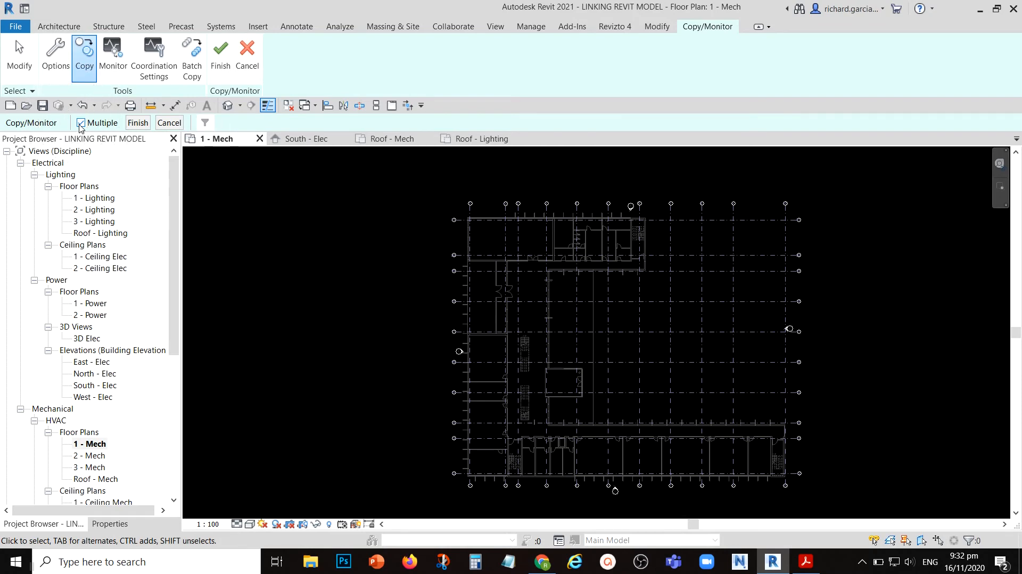
pyautogui.scroll(-2, 362, 200)
pyautogui.moveTo(772, 171); pyautogui.dragTo(395, 443)
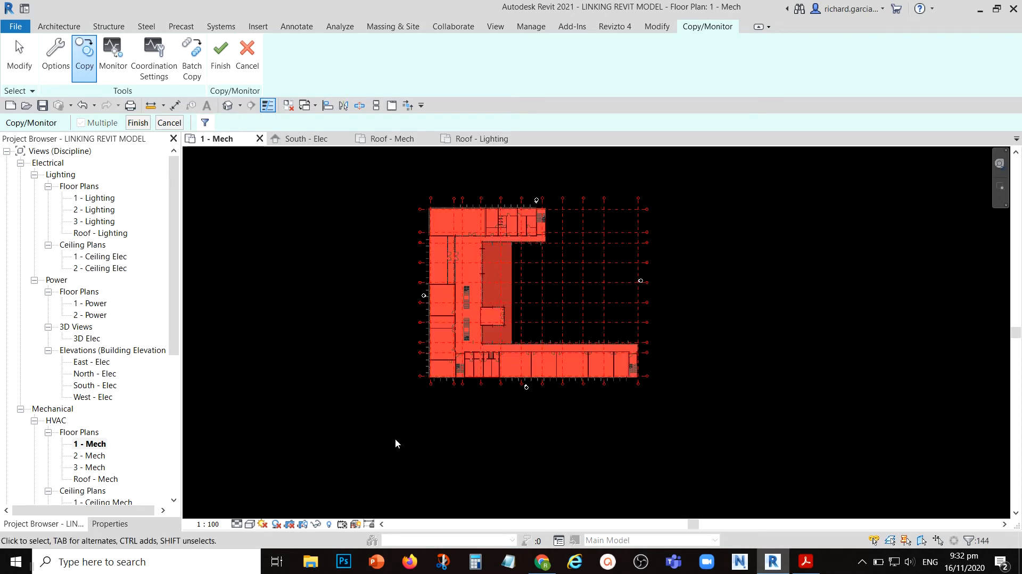
pyautogui.click(206, 122)
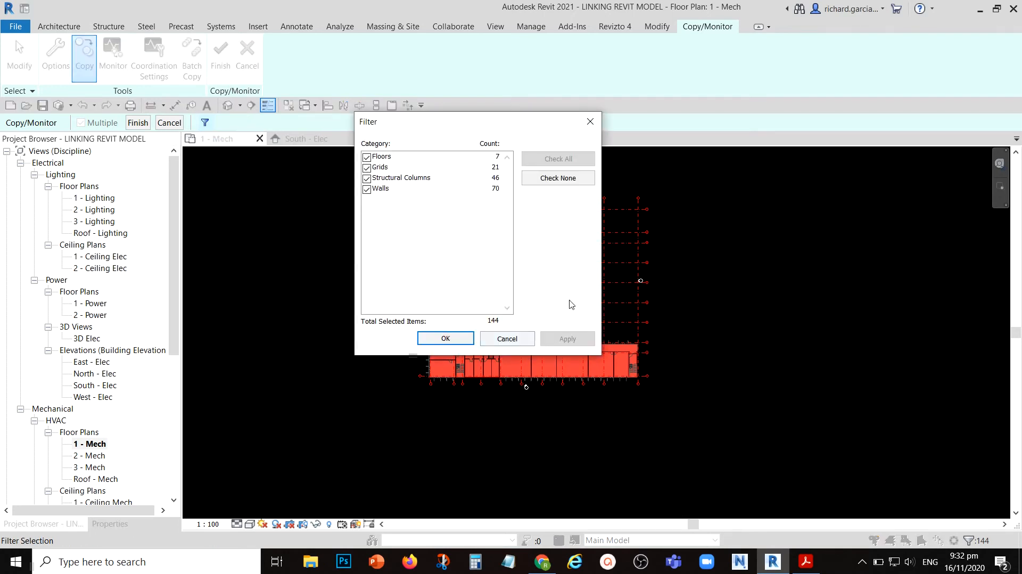
pyautogui.click(551, 177)
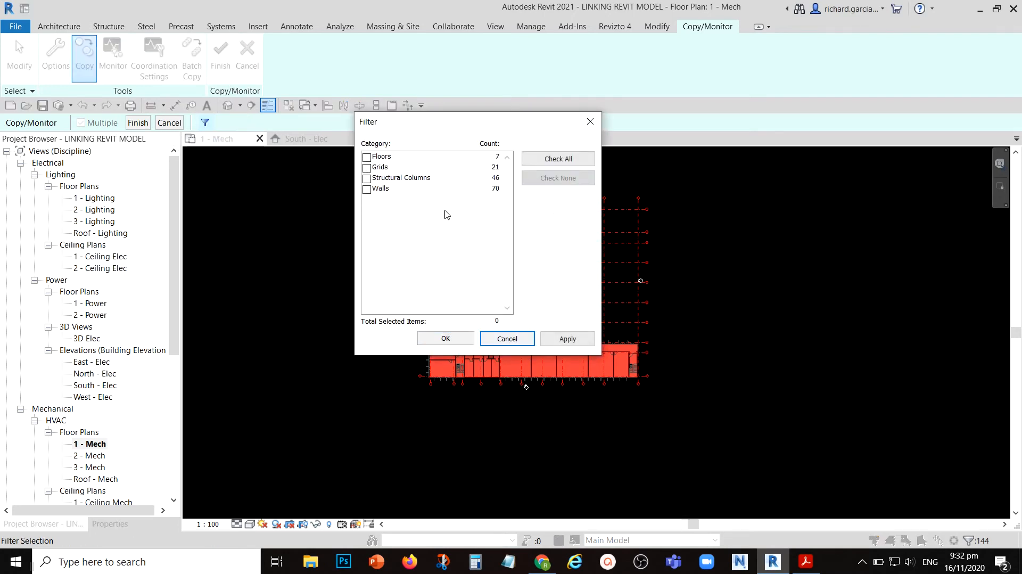
pyautogui.click(367, 168)
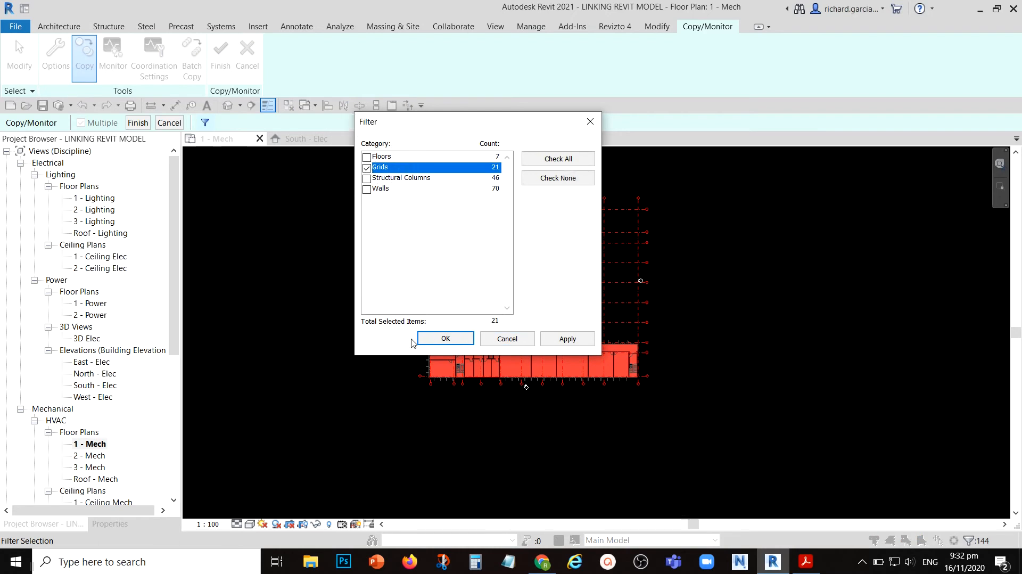
pyautogui.click(425, 339)
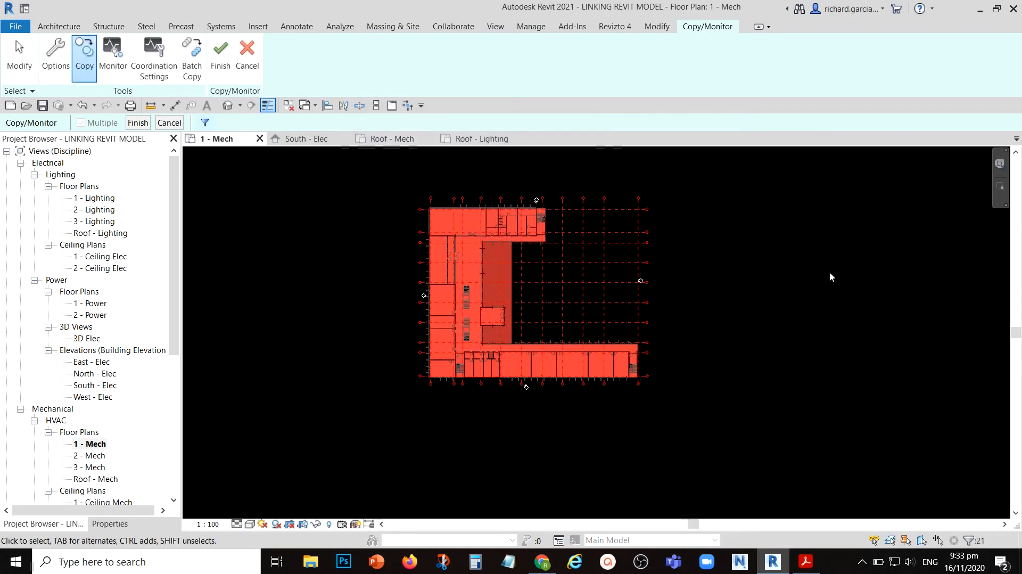
# - Complete copying the selected grids into the project and finish the Copy/Monitor session
pyautogui.click(138, 123)
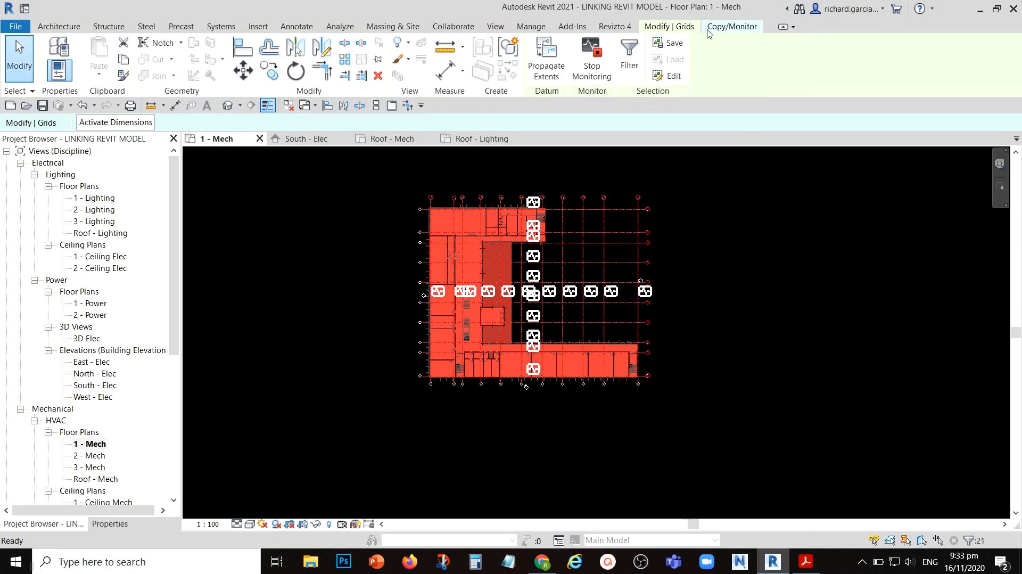
pyautogui.click(729, 30)
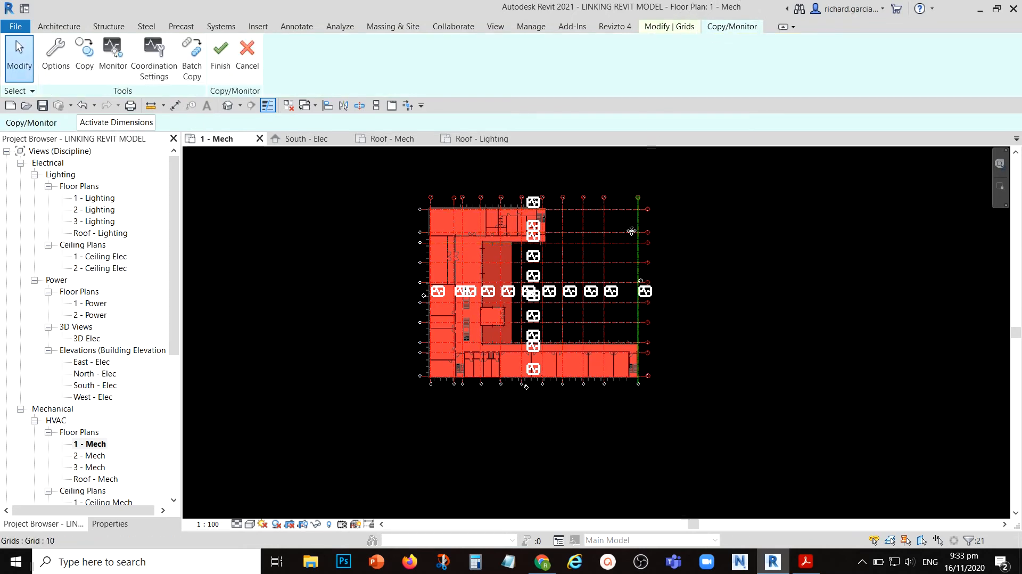
pyautogui.click(220, 60)
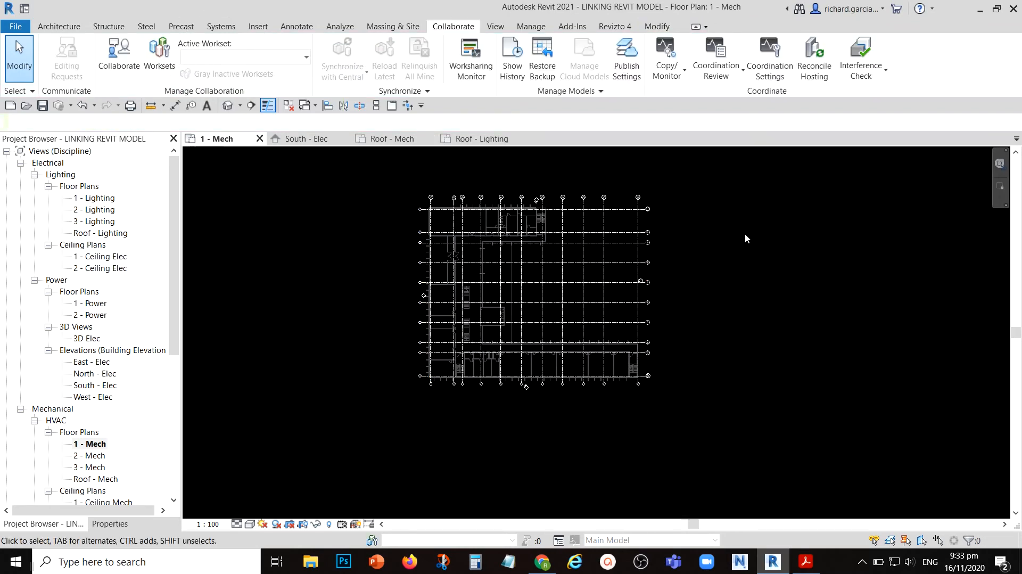
pyautogui.scroll(3, 475, 291)
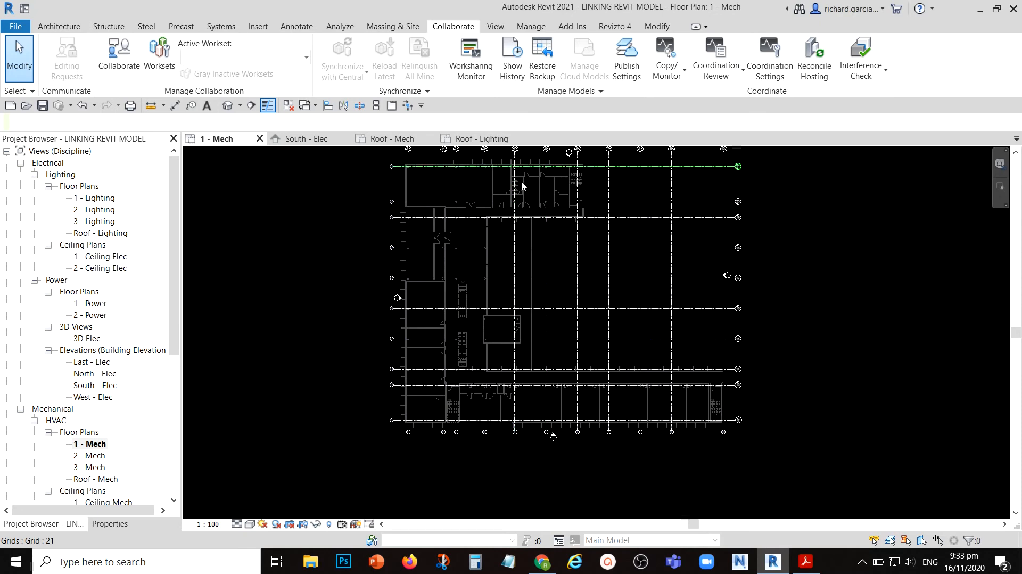
pyautogui.scroll(5, 522, 185)
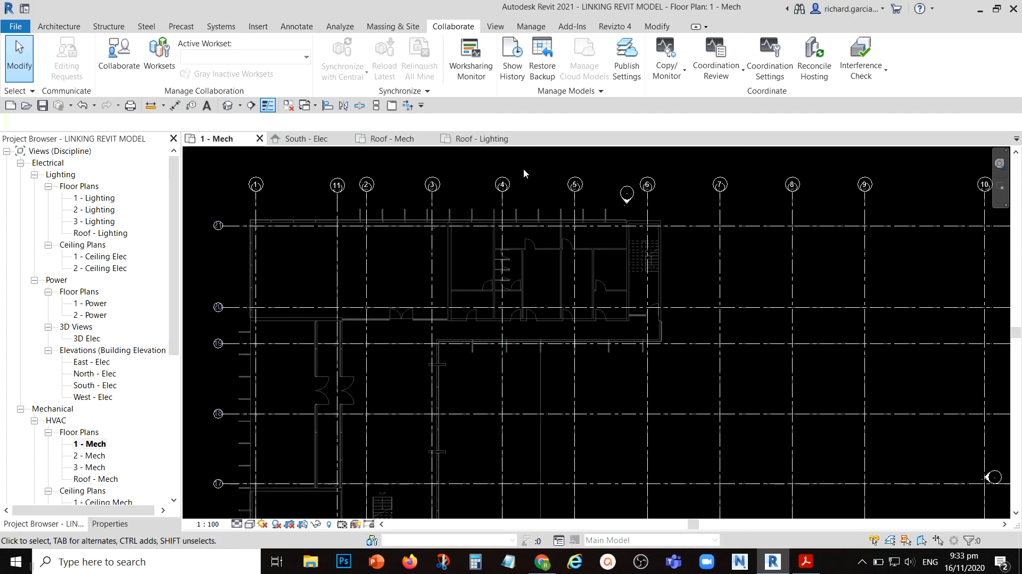
pyautogui.scroll(-5, 524, 173)
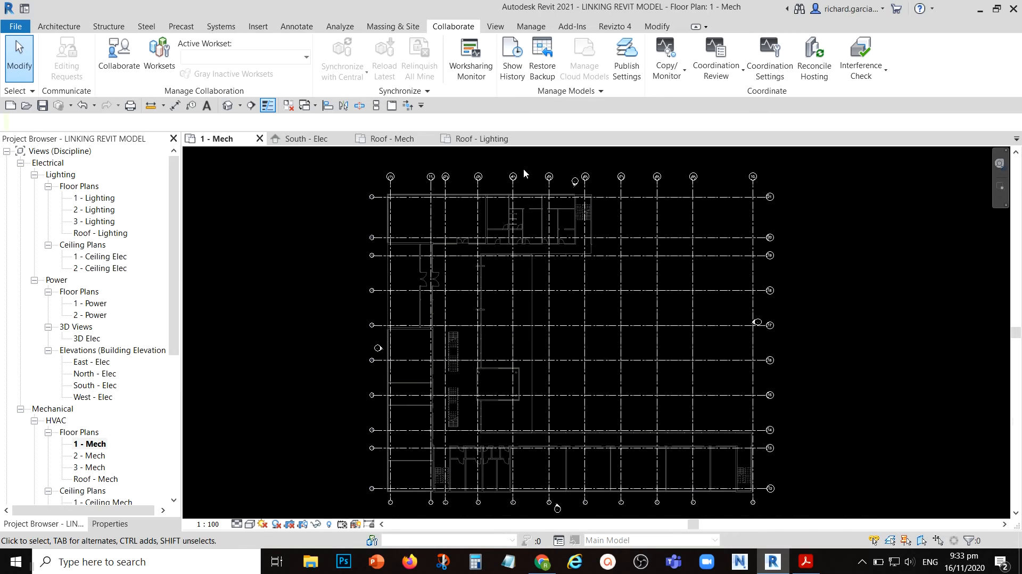
pyautogui.scroll(1, 791, 321)
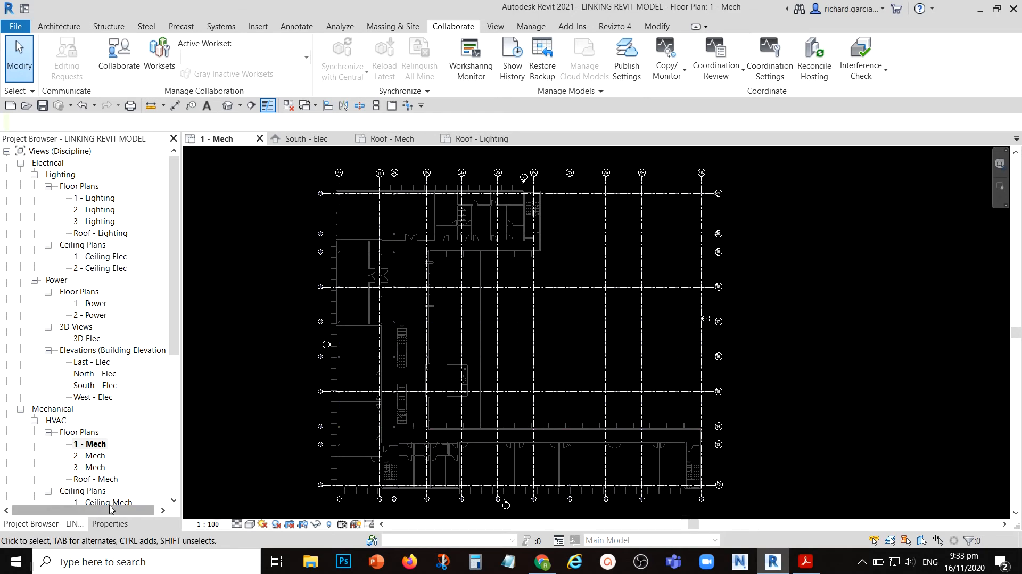
# - Open the visibility/graphic overrides of the 1 - Mech plan and locate Grids among the annotation categories
pyautogui.click(110, 523)
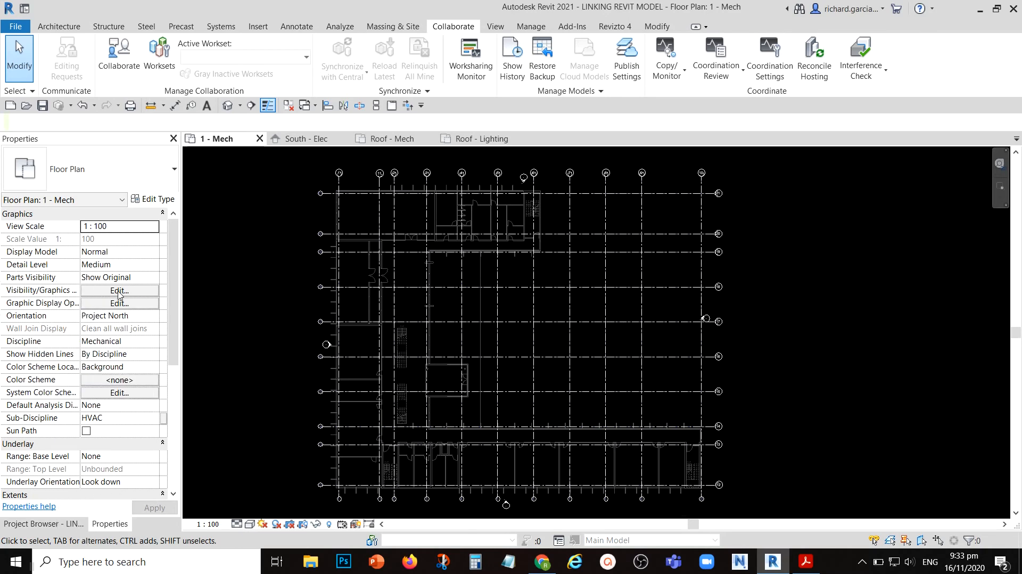
pyautogui.click(119, 291)
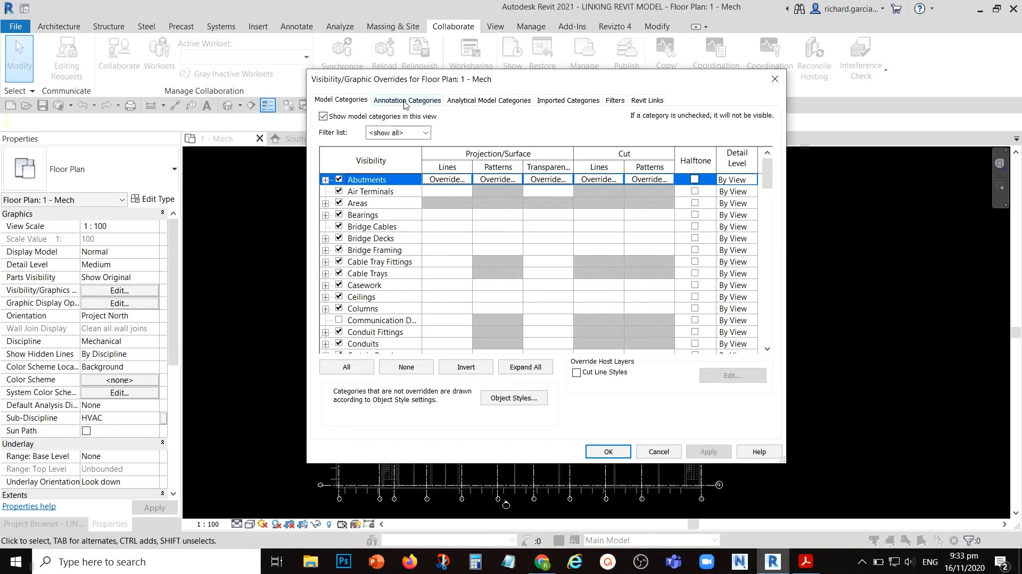
pyautogui.click(405, 100)
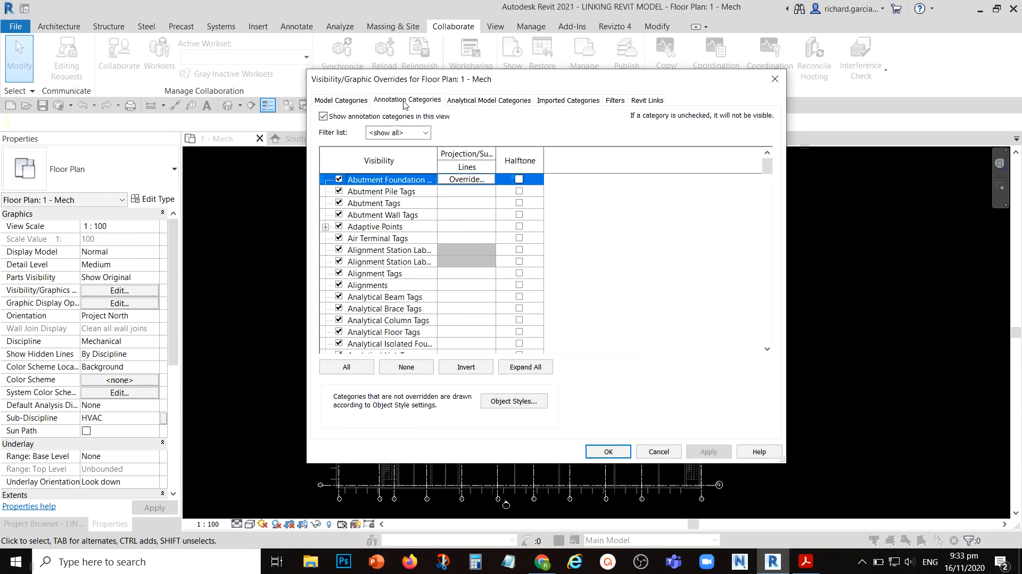
pyautogui.scroll(-5, 385, 224)
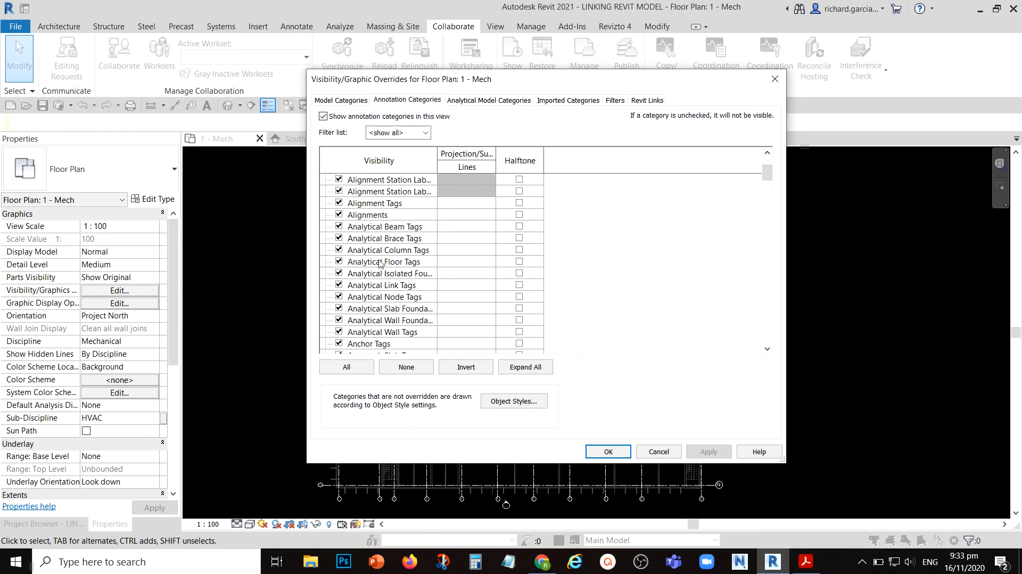
pyautogui.press('g')
pyautogui.scroll(-2, 385, 304)
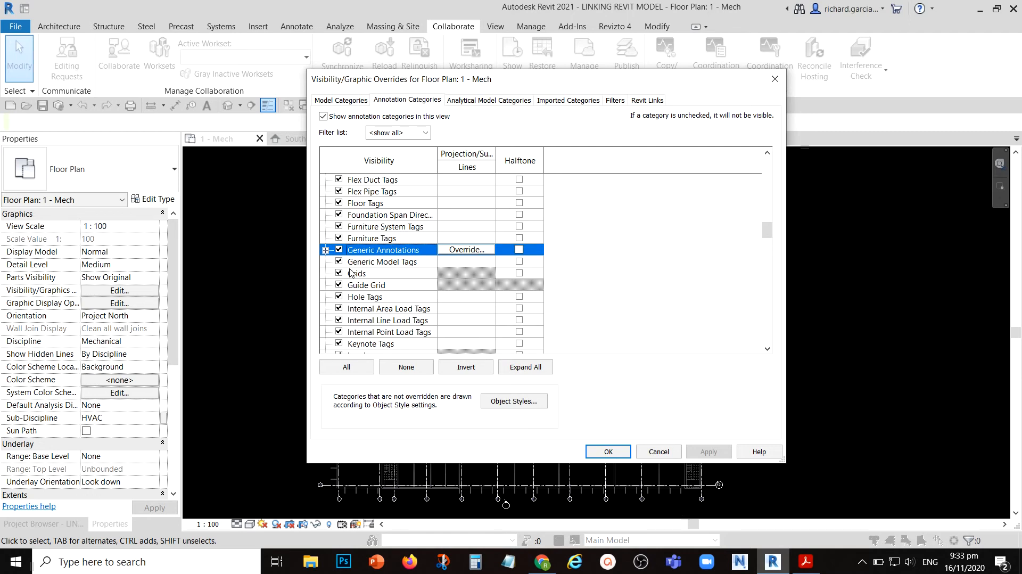
# - Set the display settings of the MODEL TO LINK.rvt link to Custom in the 1 - Mech view's overrides
pyautogui.press('ctrl')
pyautogui.click(650, 102)
pyautogui.press('ctrl')
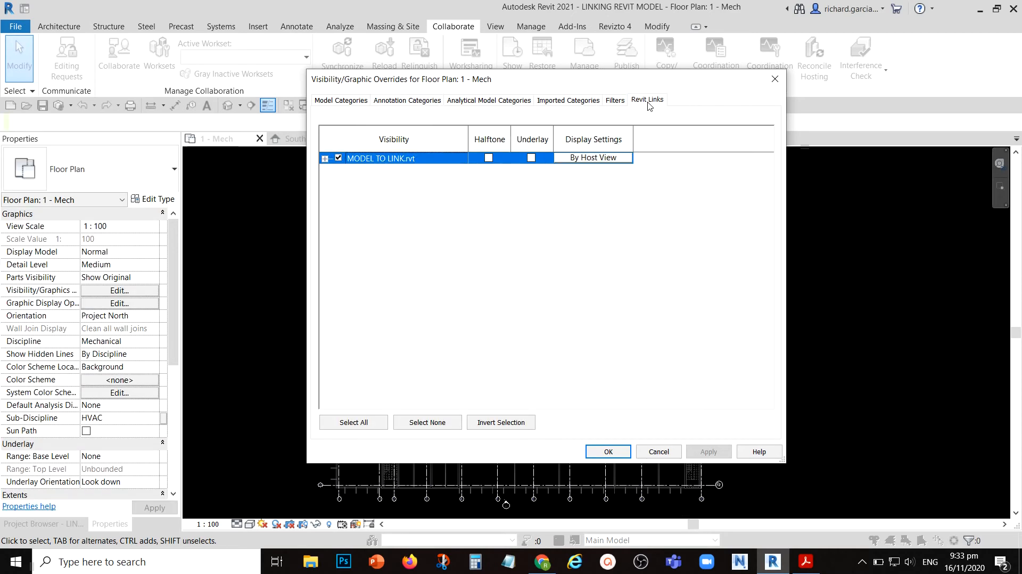
pyautogui.press('ctrl')
pyautogui.press('ctrl')
pyautogui.press('ctrl')
pyautogui.click(590, 158)
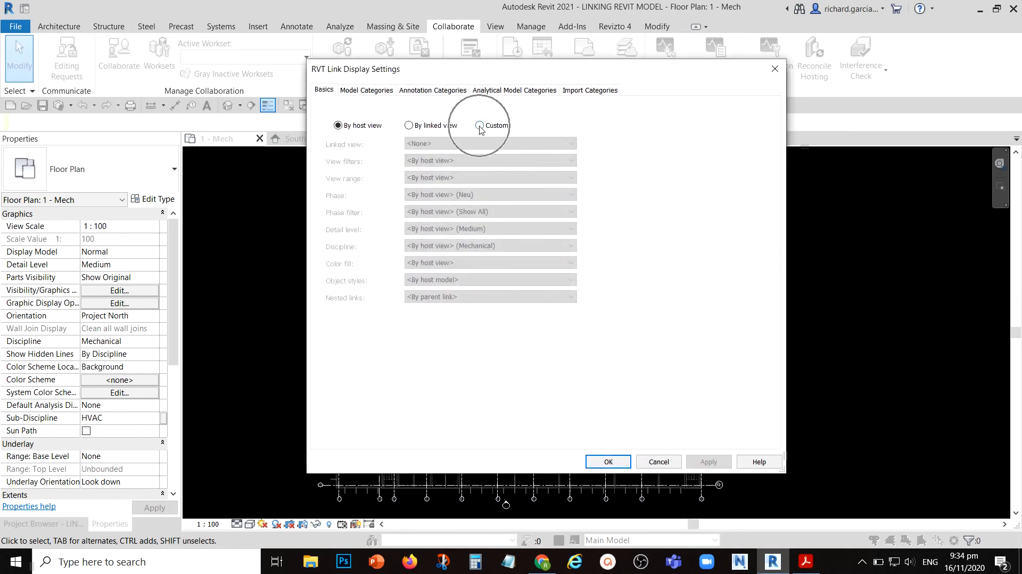
pyautogui.click(480, 126)
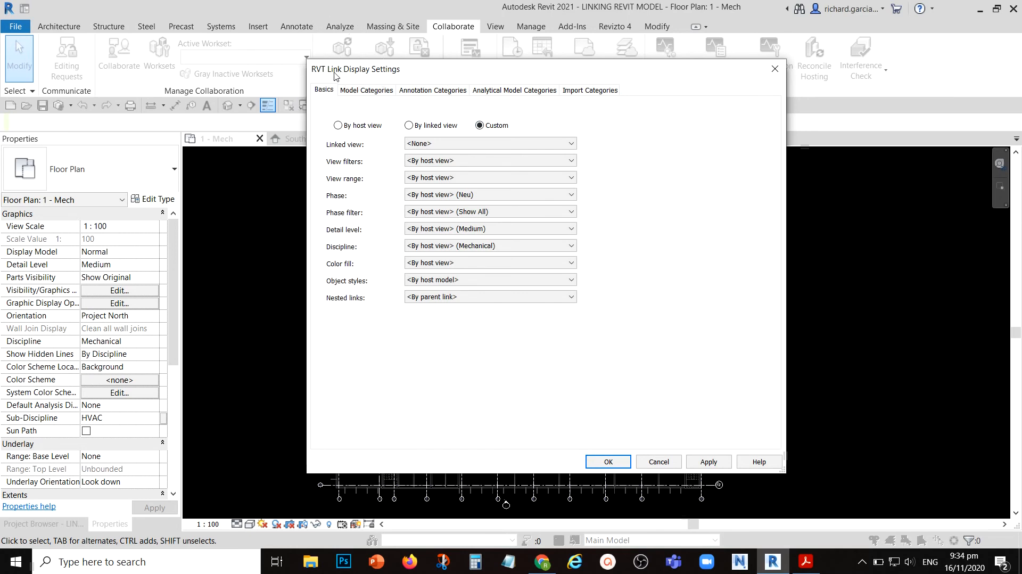
# - Set the link's annotation categories to Custom, hide its Grids category, and accept the overrides
pyautogui.click(426, 91)
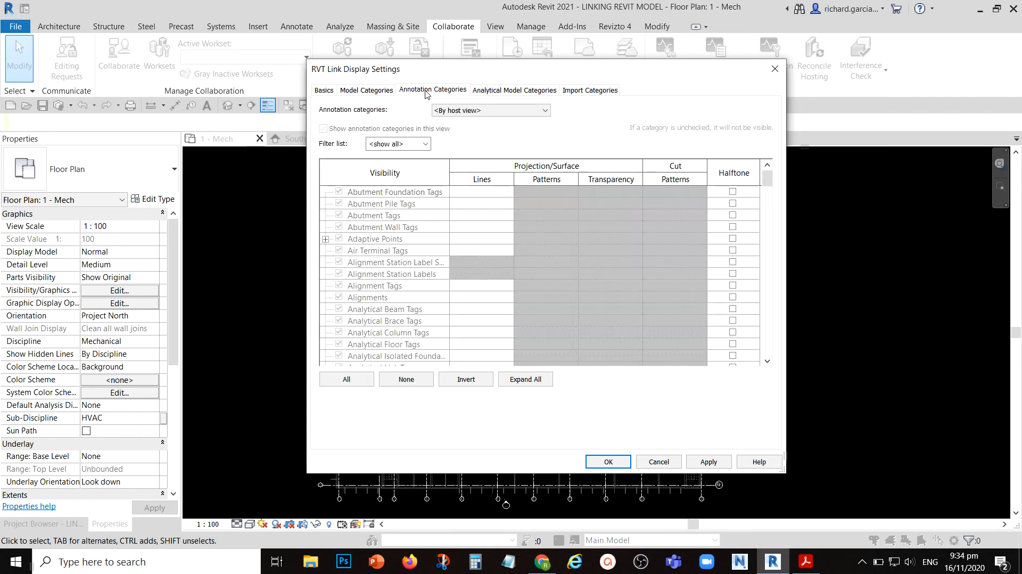
pyautogui.click(478, 112)
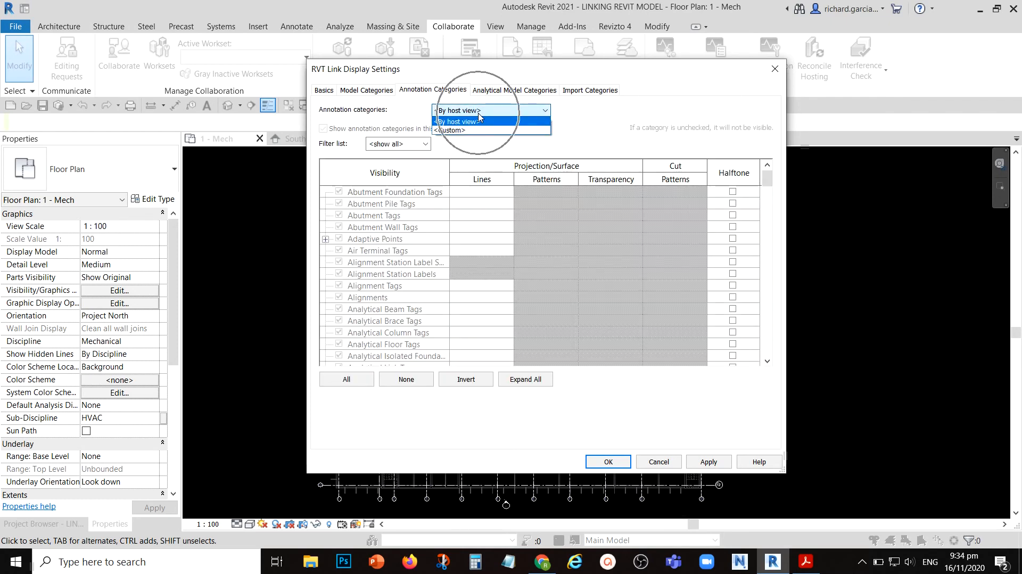
pyautogui.click(460, 131)
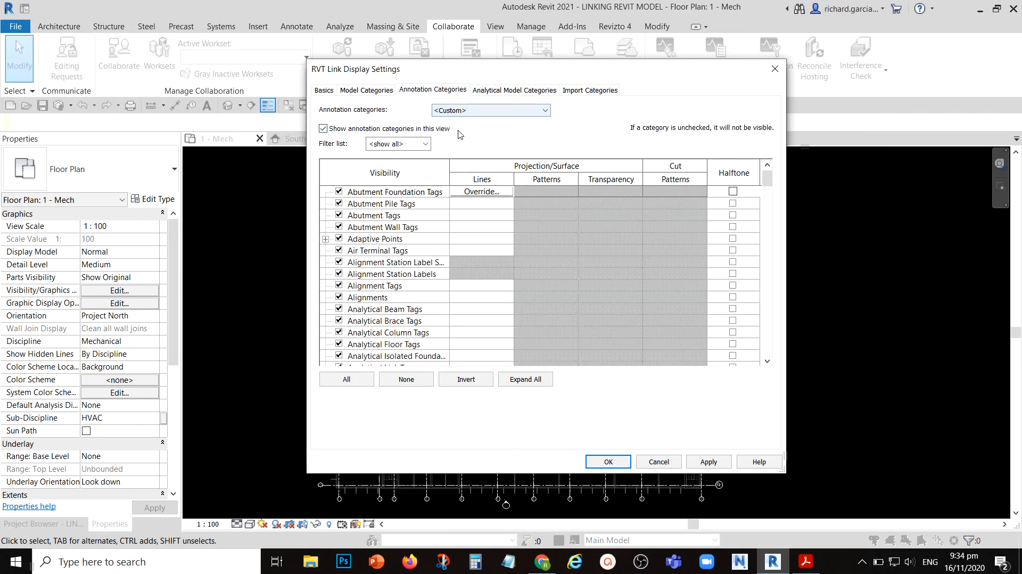
pyautogui.click(383, 268)
pyautogui.press('g')
pyautogui.scroll(-2, 383, 267)
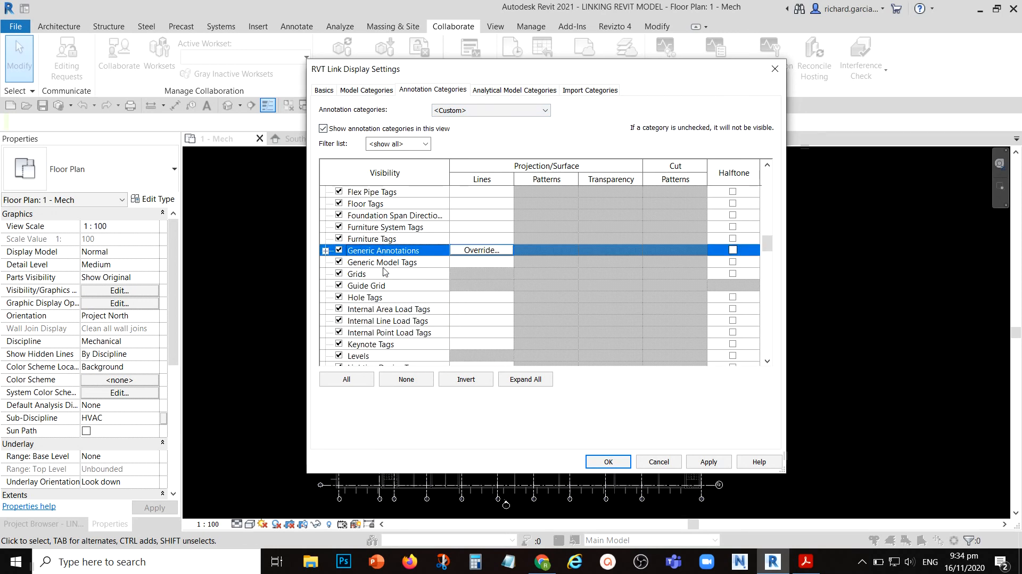
pyautogui.click(339, 274)
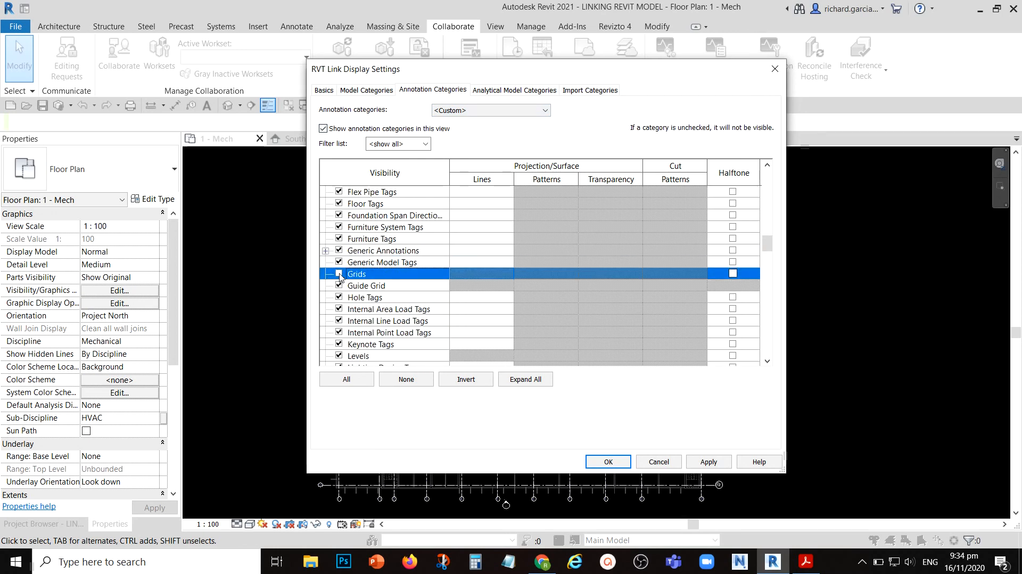
pyautogui.click(608, 461)
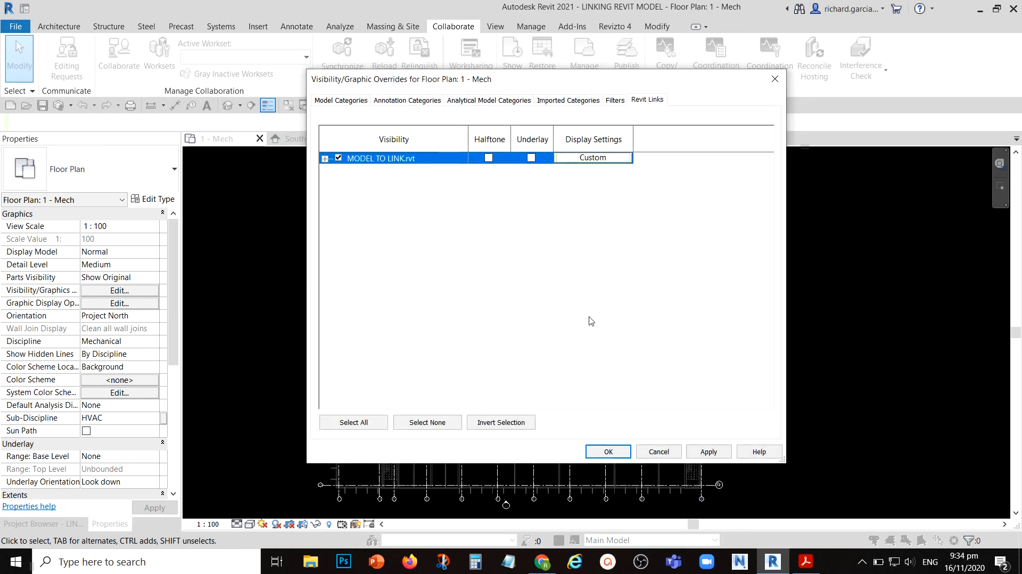
pyautogui.click(608, 451)
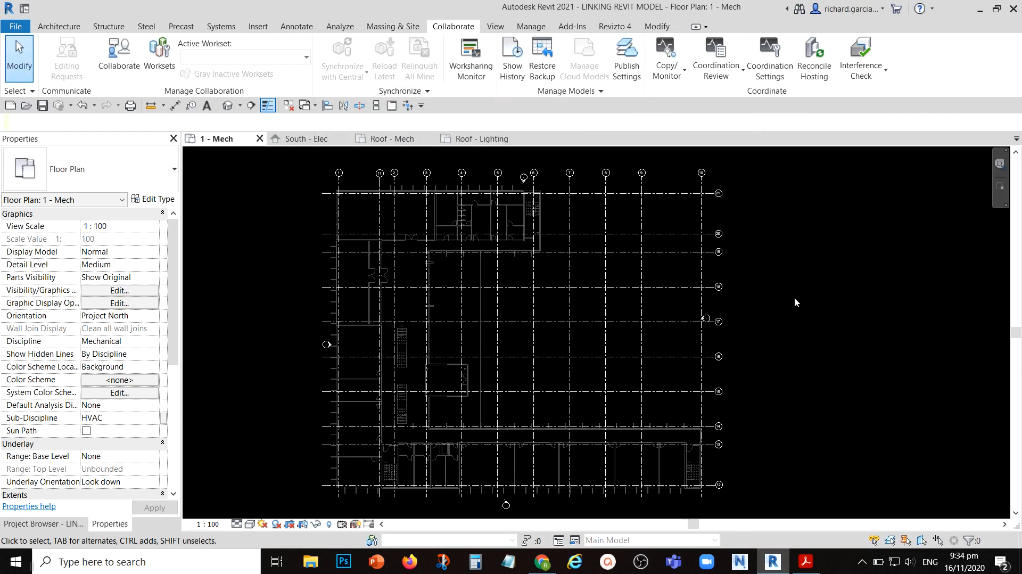
# - Inspect the copied grid lines 1 and 11 near the top of the plan by selecting them
pyautogui.scroll(5, 411, 172)
pyautogui.moveTo(411, 172); pyautogui.dragTo(390, 322, button='middle')
pyautogui.click(348, 294)
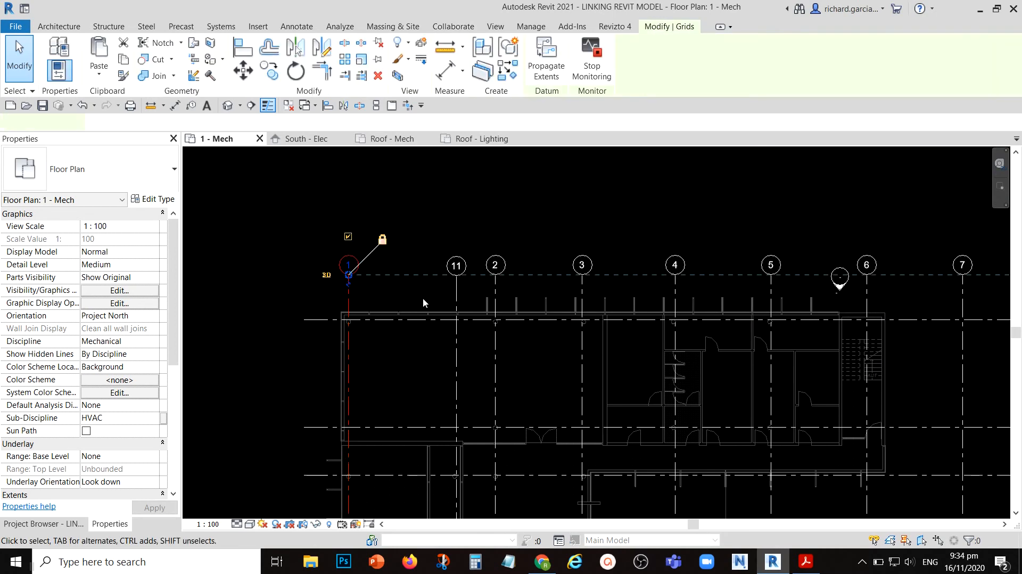
pyautogui.click(456, 297)
pyautogui.click(555, 208)
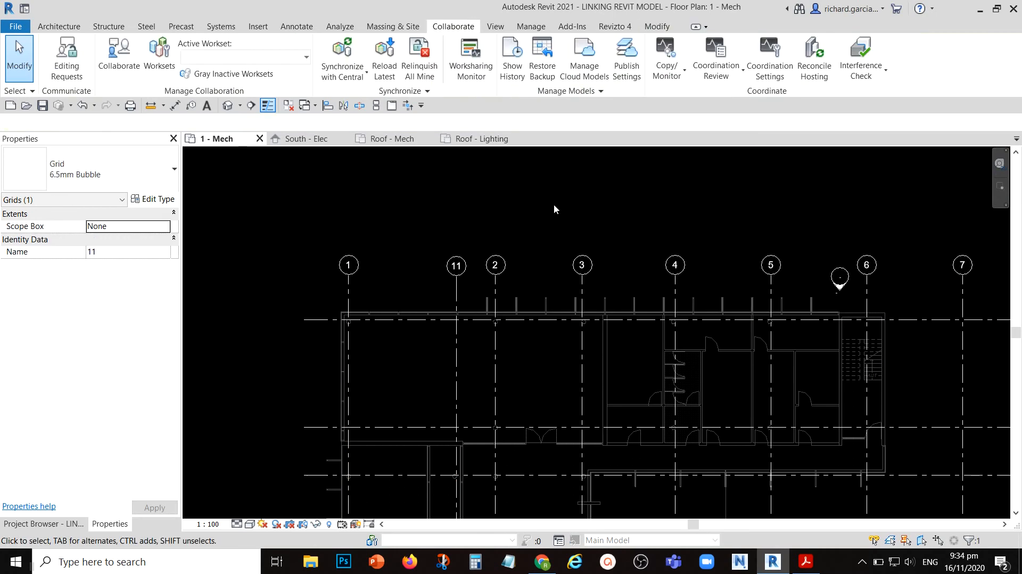
# - Select every grid instance of grid 21's type and pin them all in place
pyautogui.scroll(-4, 460, 191)
pyautogui.moveTo(799, 296); pyautogui.dragTo(437, 261, button='middle')
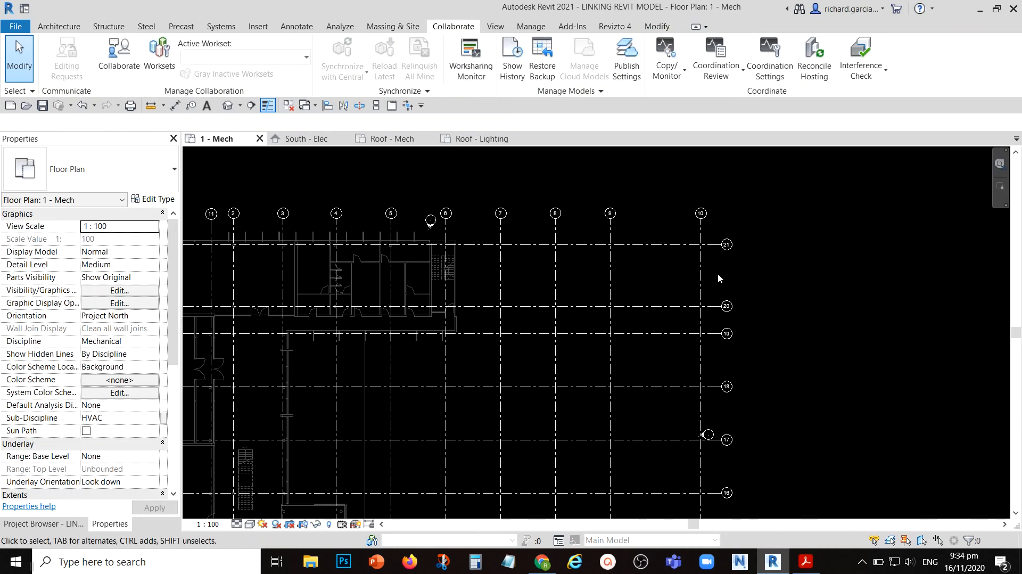
pyautogui.click(663, 246)
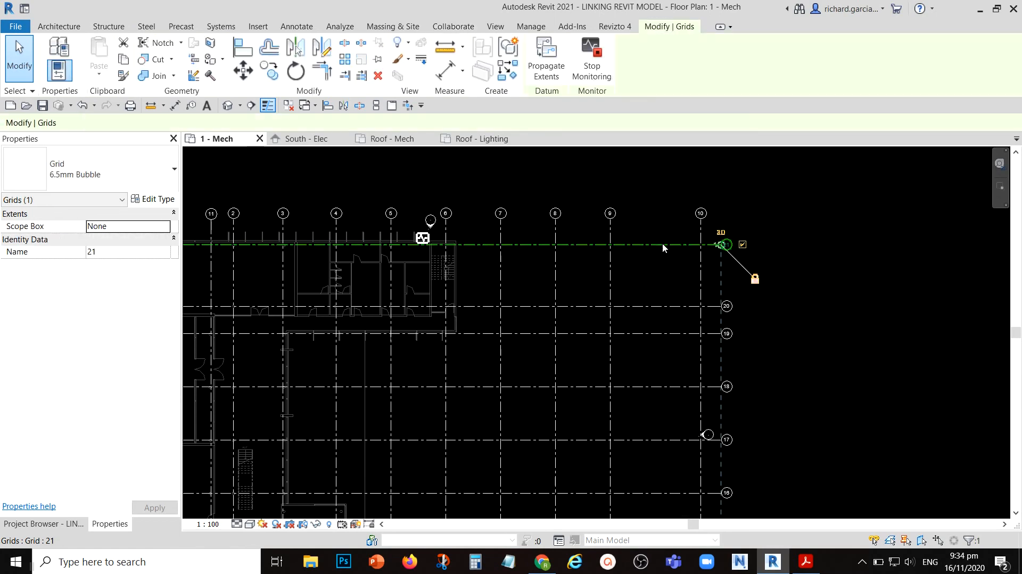
pyautogui.rightClick(664, 245)
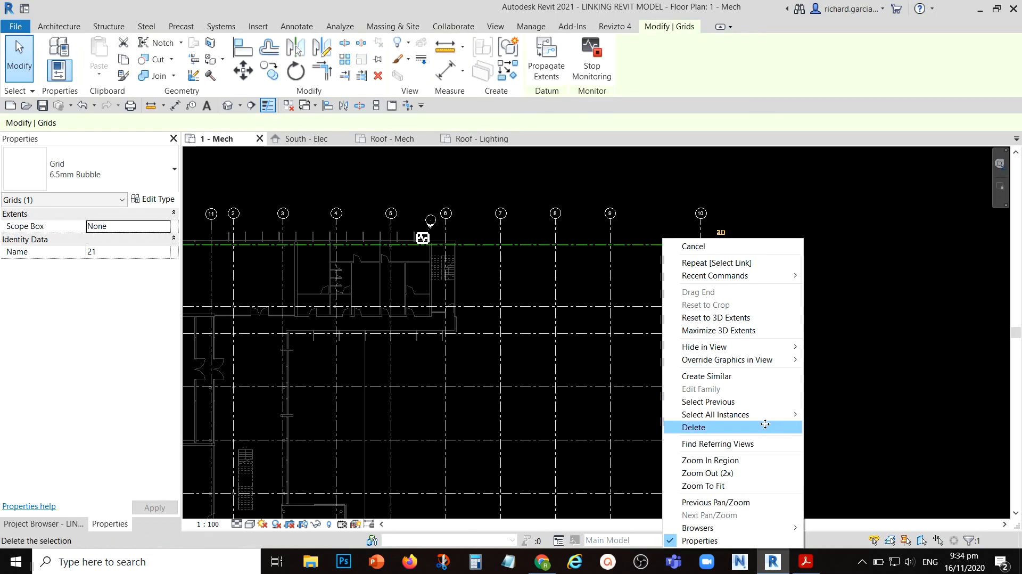
pyautogui.moveTo(760, 413)
pyautogui.click(837, 414)
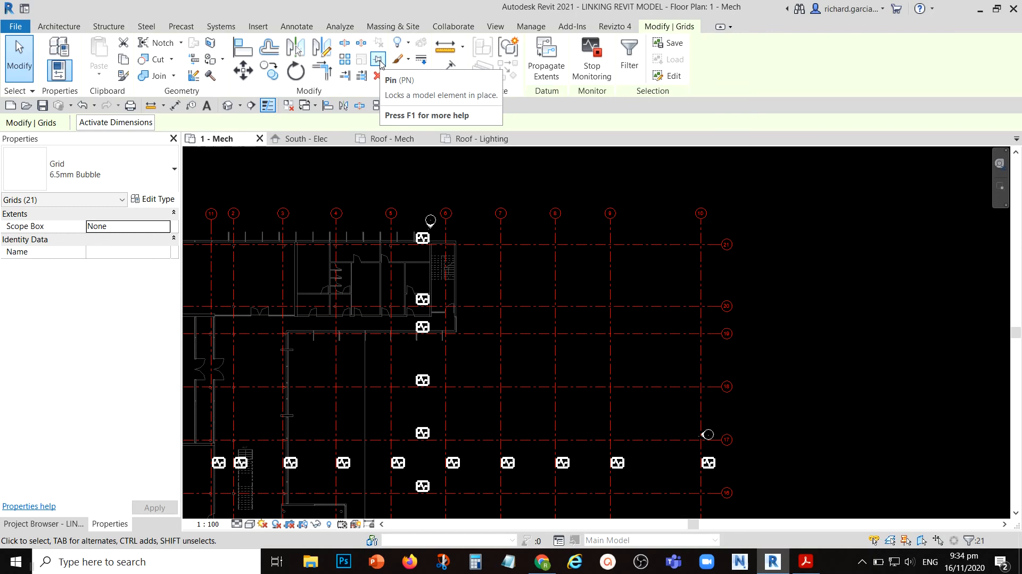
pyautogui.click(378, 59)
pyautogui.click(609, 198)
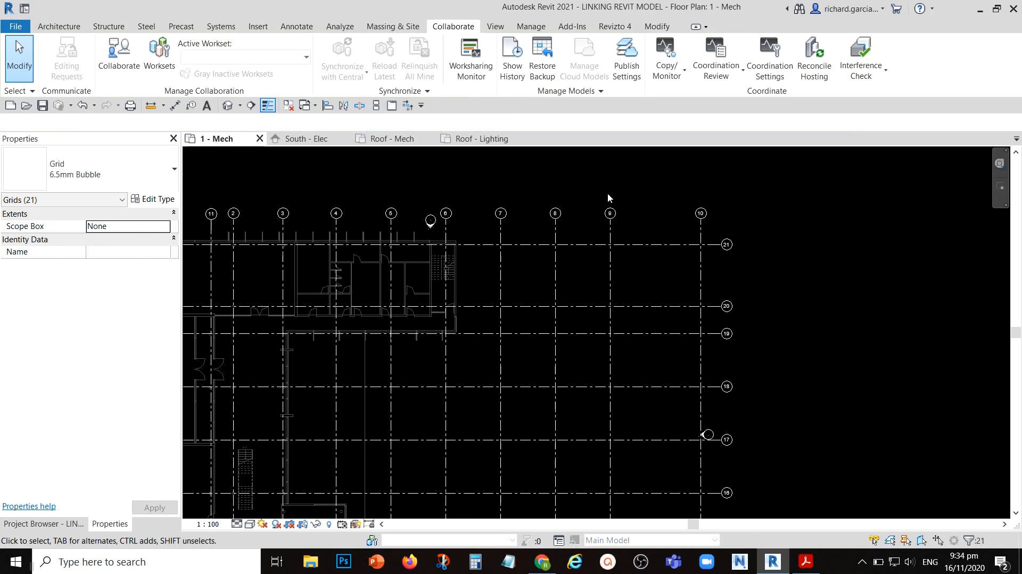
# - Pin the linked model MODEL TO LINK.rvt in place
pyautogui.click(437, 259)
pyautogui.scroll(-1, 438, 259)
pyautogui.scroll(-1, 438, 259)
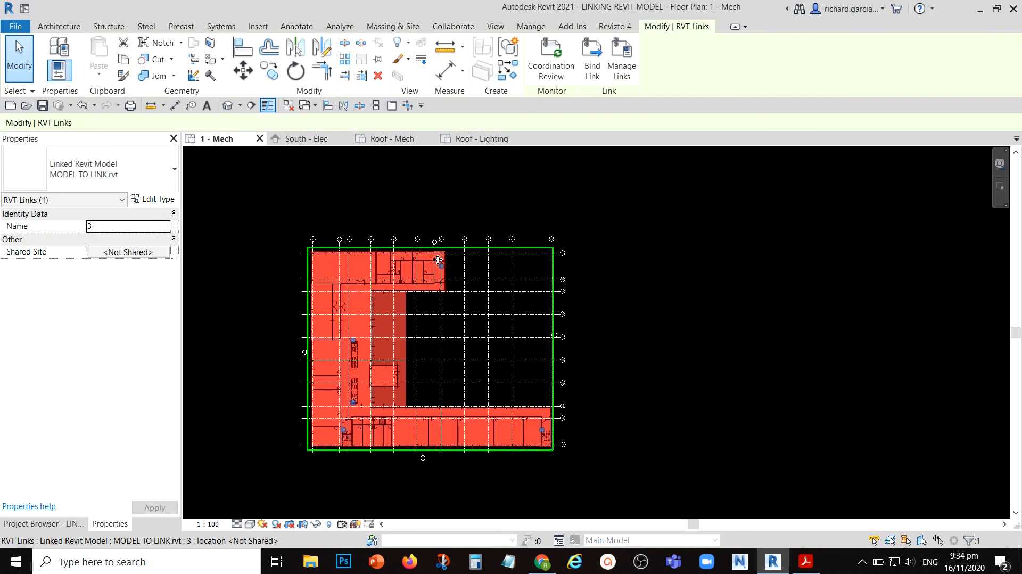
pyautogui.press('ctrl')
pyautogui.click(379, 60)
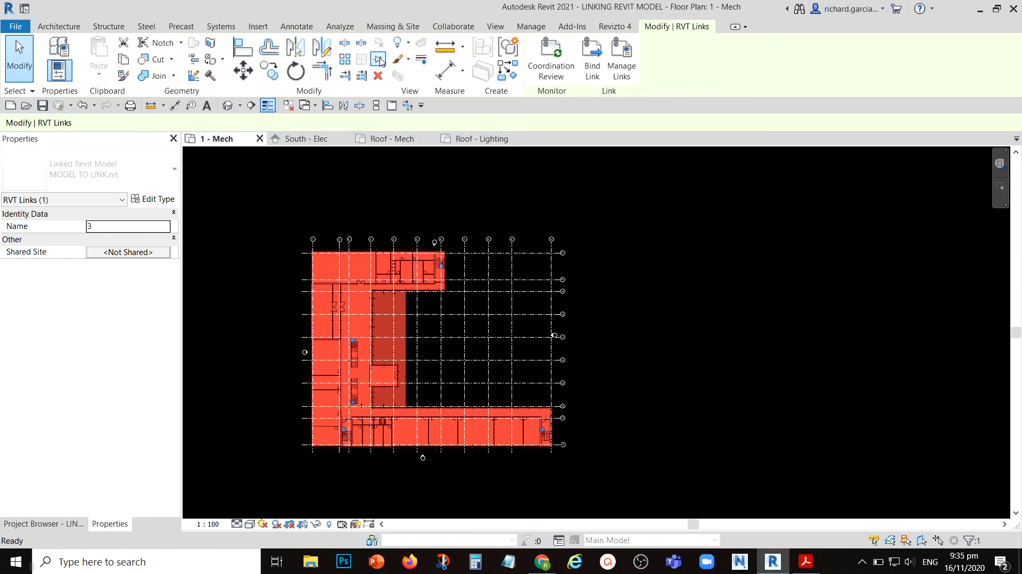
pyautogui.click(669, 276)
# - Edit the 6.5mm Bubble grid type to turn off Plan View Symbols End 2 and turn on Plan View Symbols End 1
pyautogui.scroll(5, 592, 319)
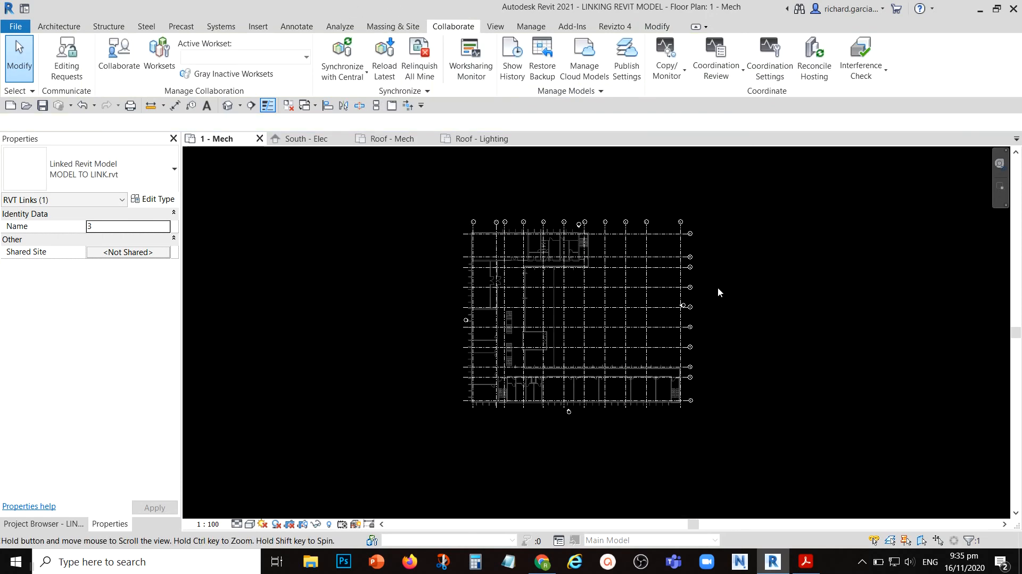
pyautogui.moveTo(247, 208); pyautogui.dragTo(382, 224, button='middle')
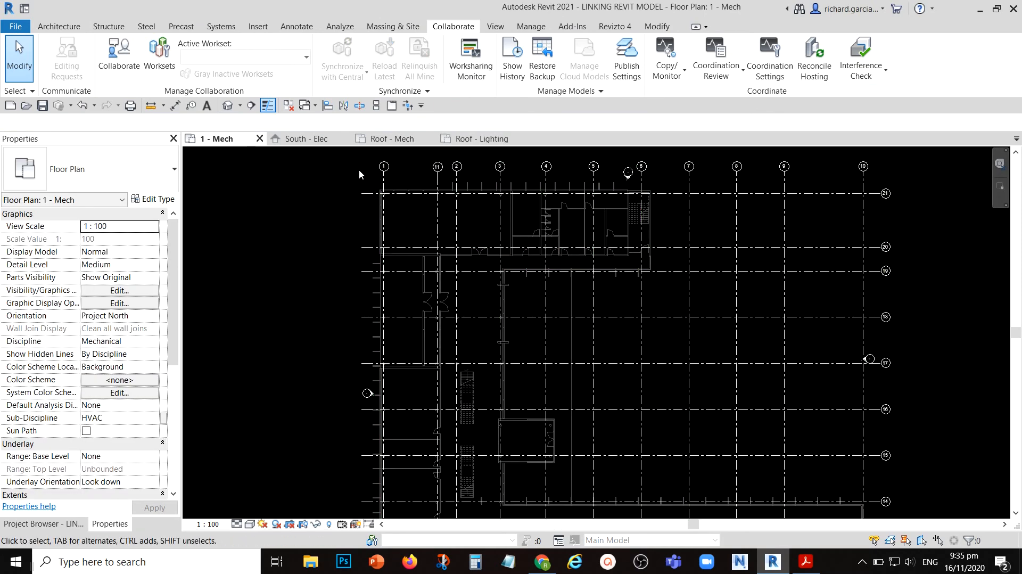
pyautogui.scroll(-1, 438, 208)
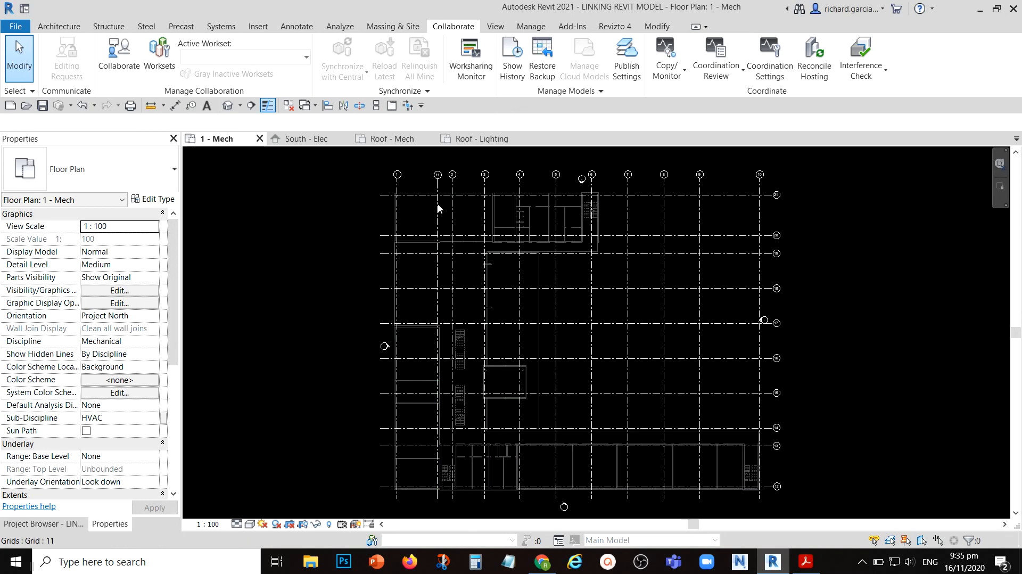
pyautogui.scroll(-1, 438, 208)
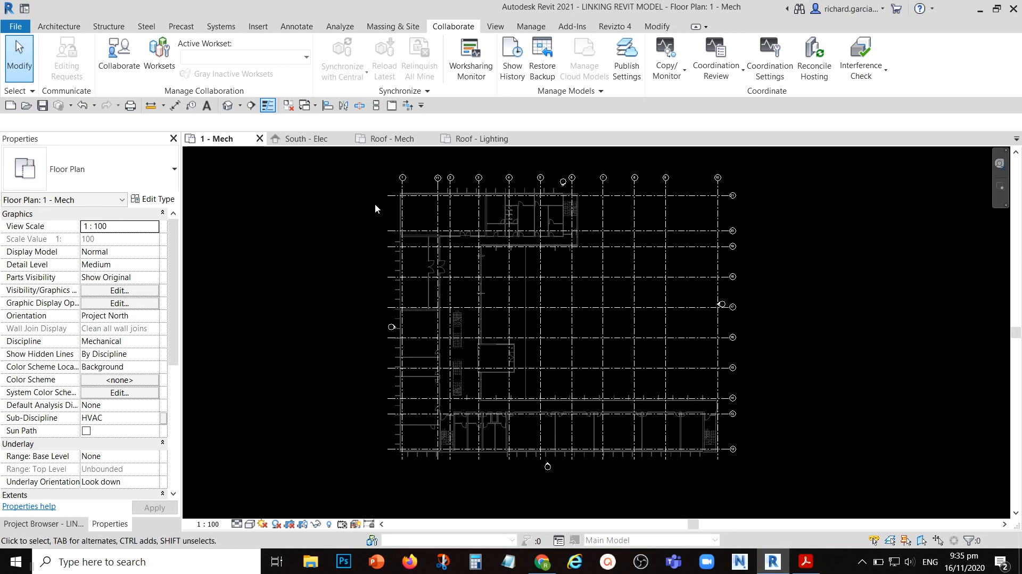
pyautogui.scroll(1, 750, 194)
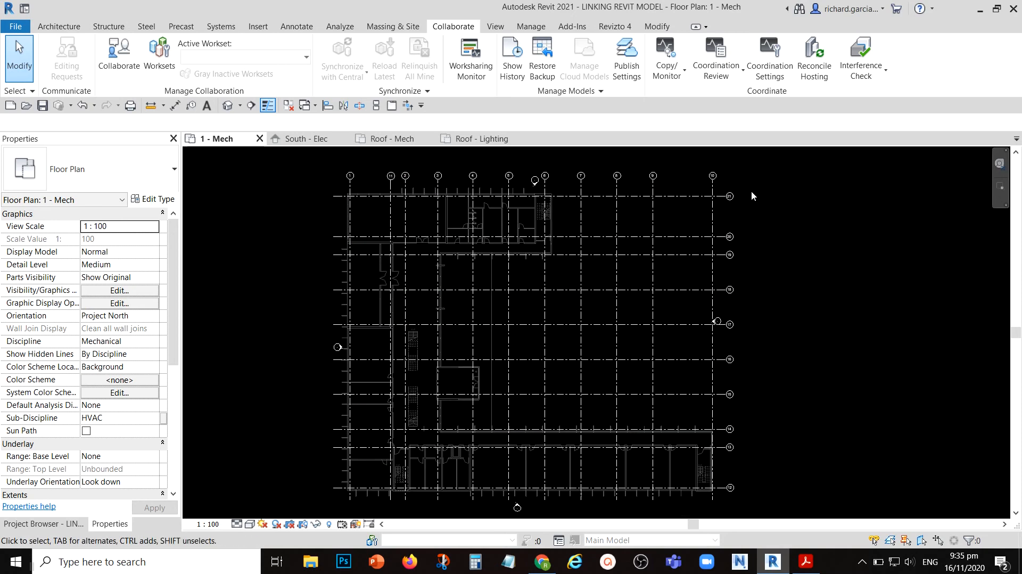
pyautogui.click(697, 196)
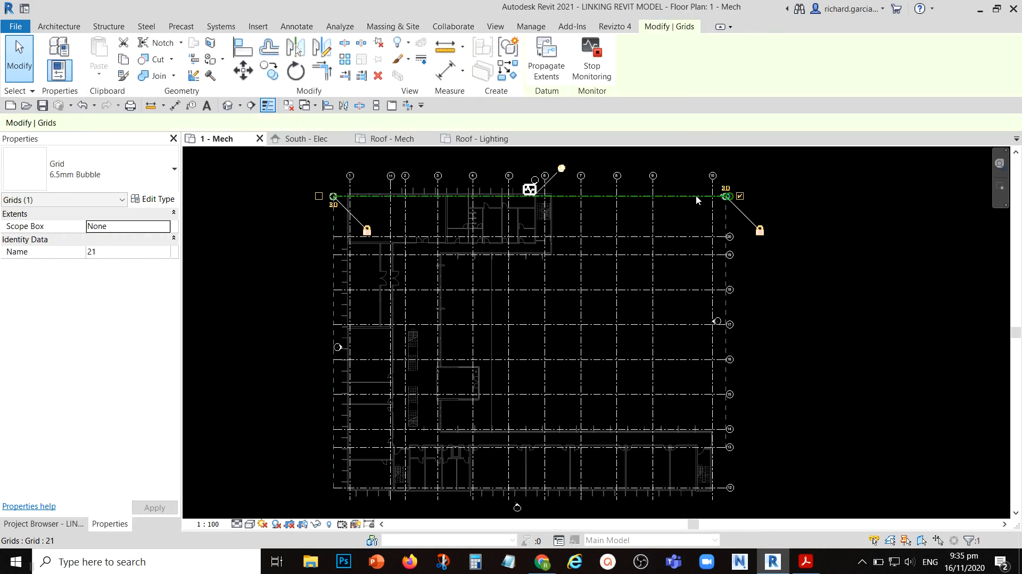
pyautogui.click(152, 199)
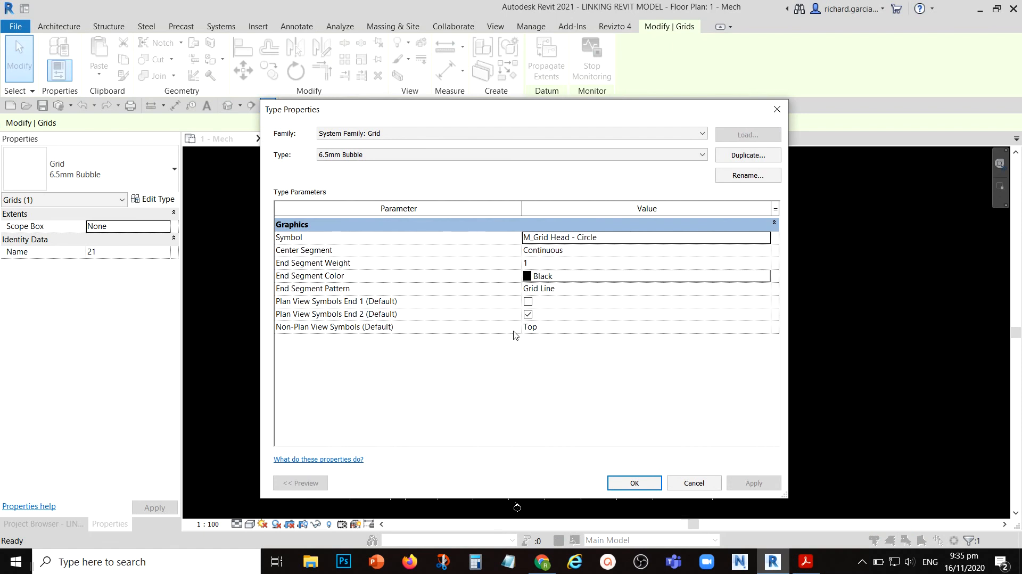
pyautogui.click(534, 315)
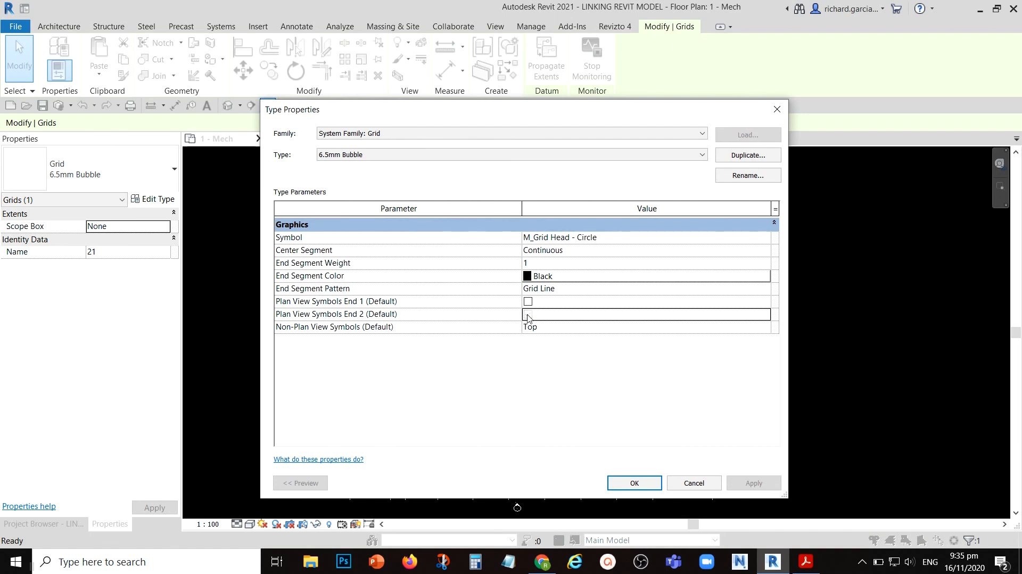
pyautogui.click(528, 315)
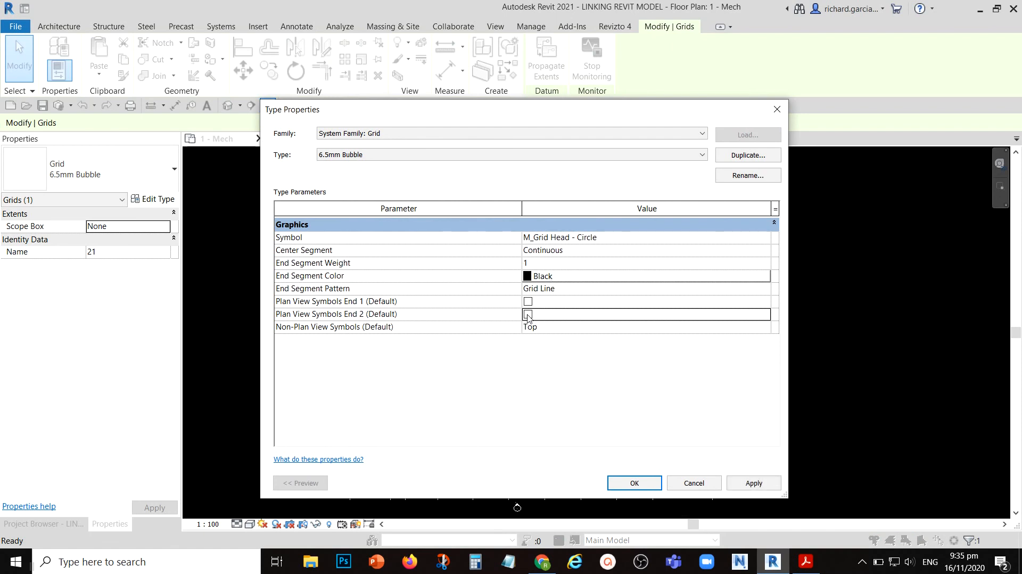
pyautogui.click(528, 301)
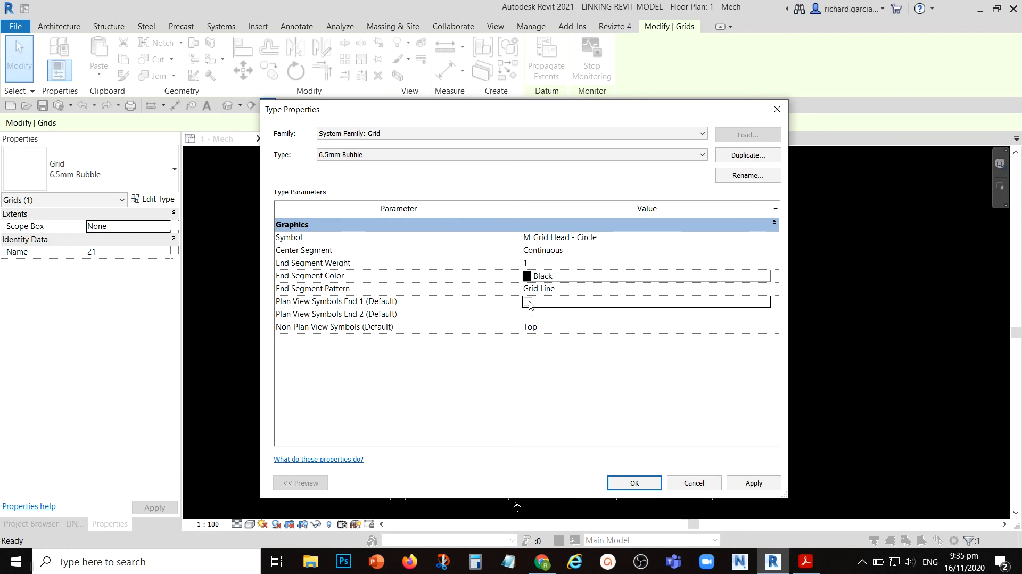
pyautogui.click(528, 302)
pyautogui.click(632, 485)
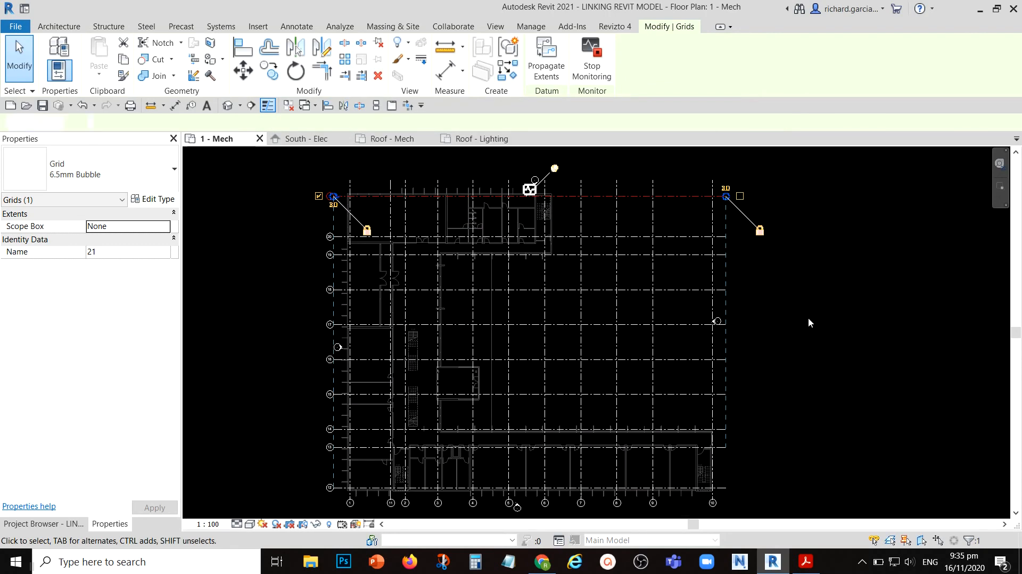
pyautogui.click(807, 321)
# - Show the bubble at the upper end of grid 1 in the plan
pyautogui.moveTo(612, 344); pyautogui.dragTo(653, 242, button='middle')
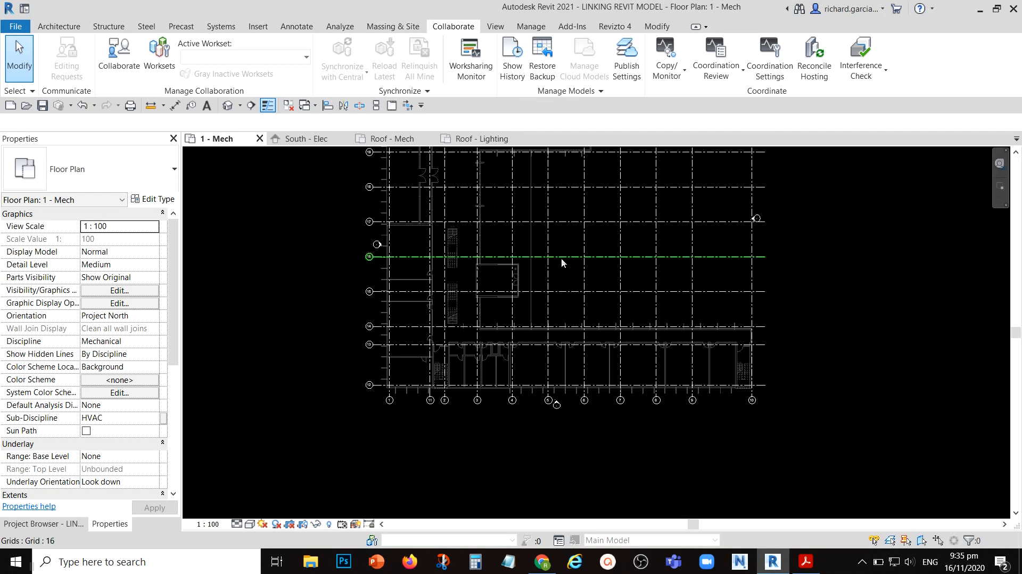
pyautogui.scroll(1, 481, 269)
pyautogui.moveTo(481, 268); pyautogui.dragTo(476, 341, button='middle')
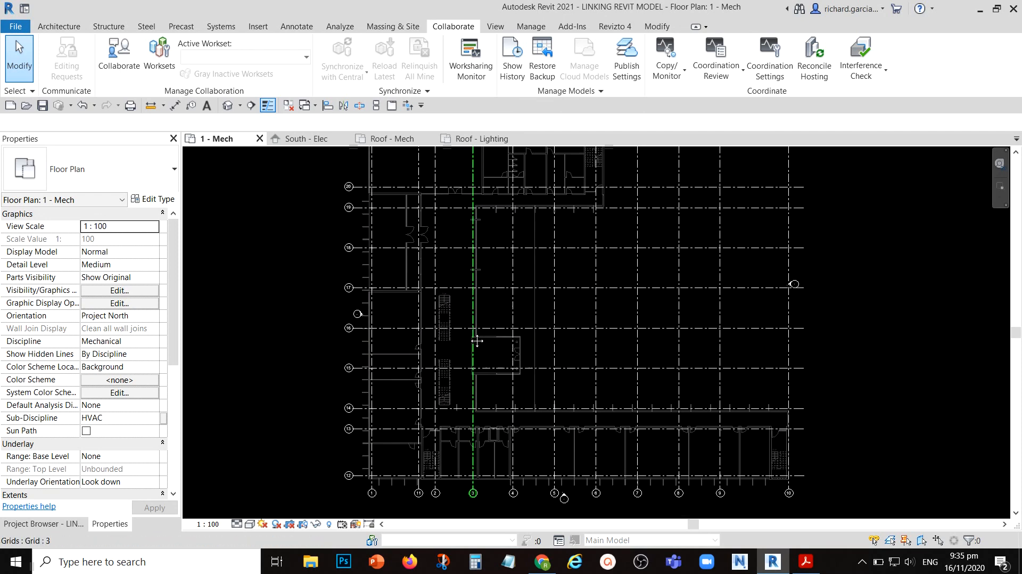
pyautogui.scroll(-2, 477, 342)
pyautogui.scroll(5, 393, 210)
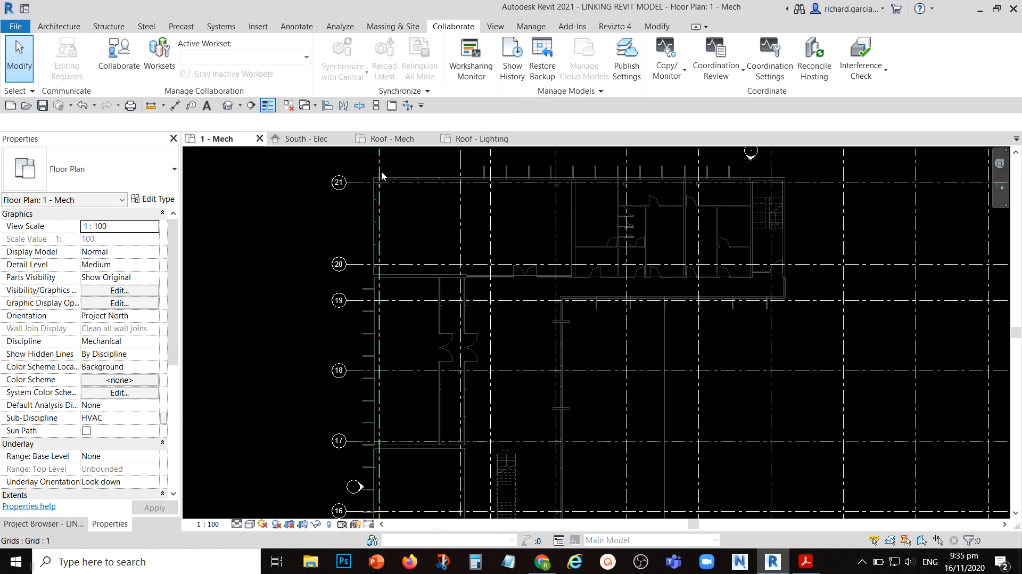
pyautogui.click(381, 176)
pyautogui.moveTo(381, 176); pyautogui.dragTo(372, 278, button='middle')
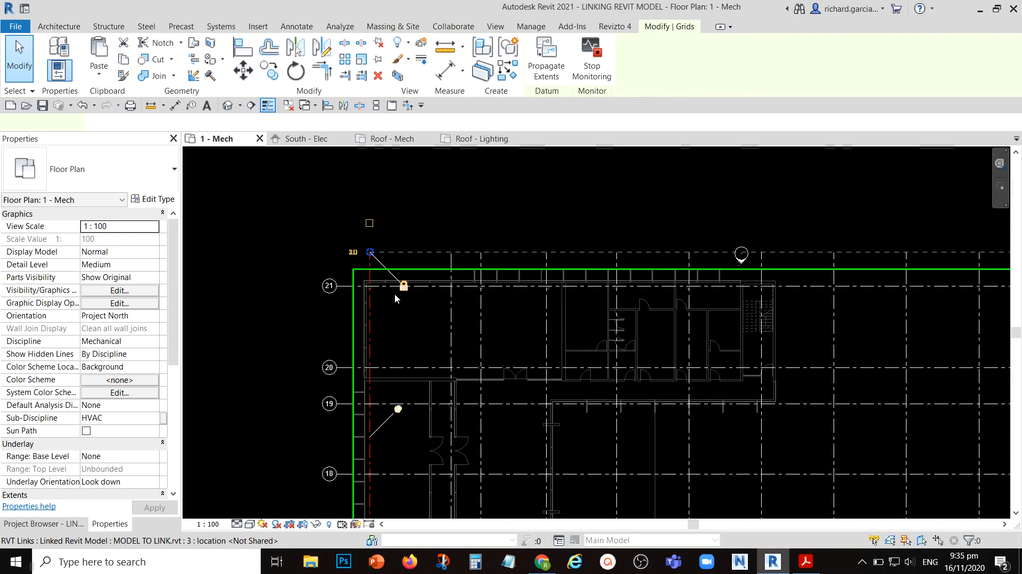
pyautogui.scroll(3, 371, 263)
pyautogui.click(369, 265)
pyautogui.moveTo(410, 222); pyautogui.dragTo(404, 244, button='middle')
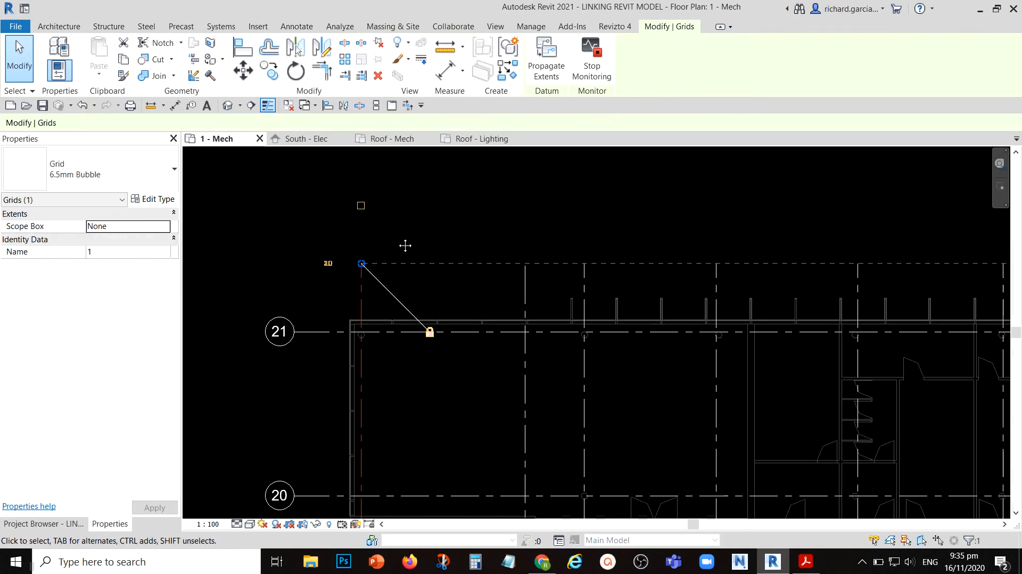
pyautogui.click(361, 206)
# - Show the upper-end bubbles of grids 11, 2 and 3
pyautogui.click(523, 294)
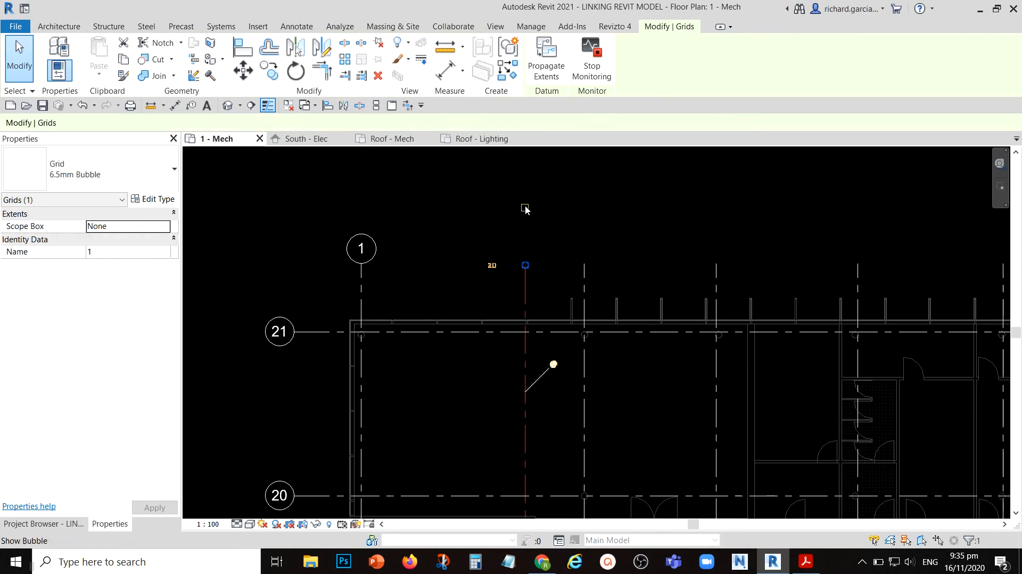
pyautogui.click(525, 206)
pyautogui.click(583, 292)
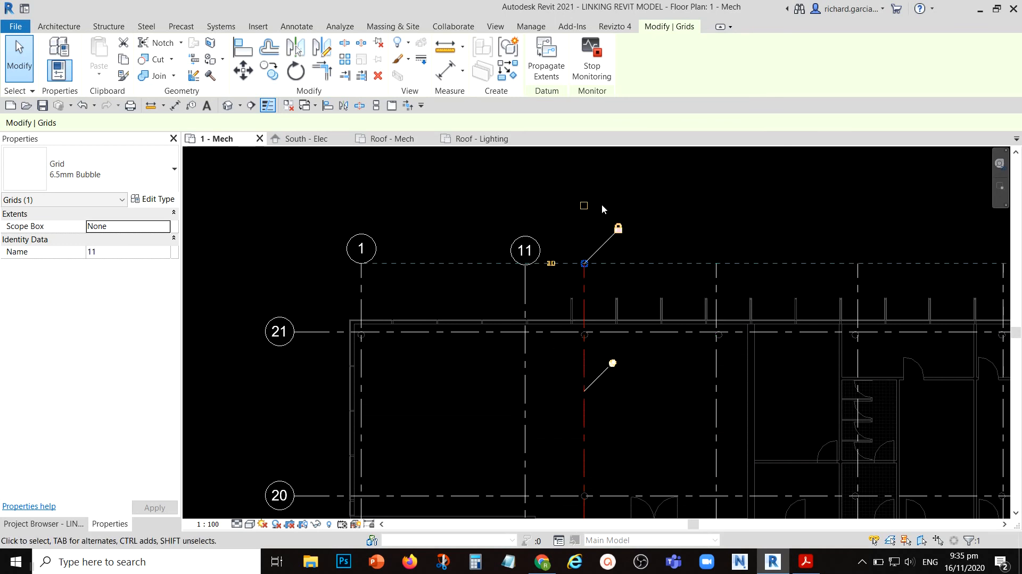
pyautogui.click(584, 206)
pyautogui.click(715, 292)
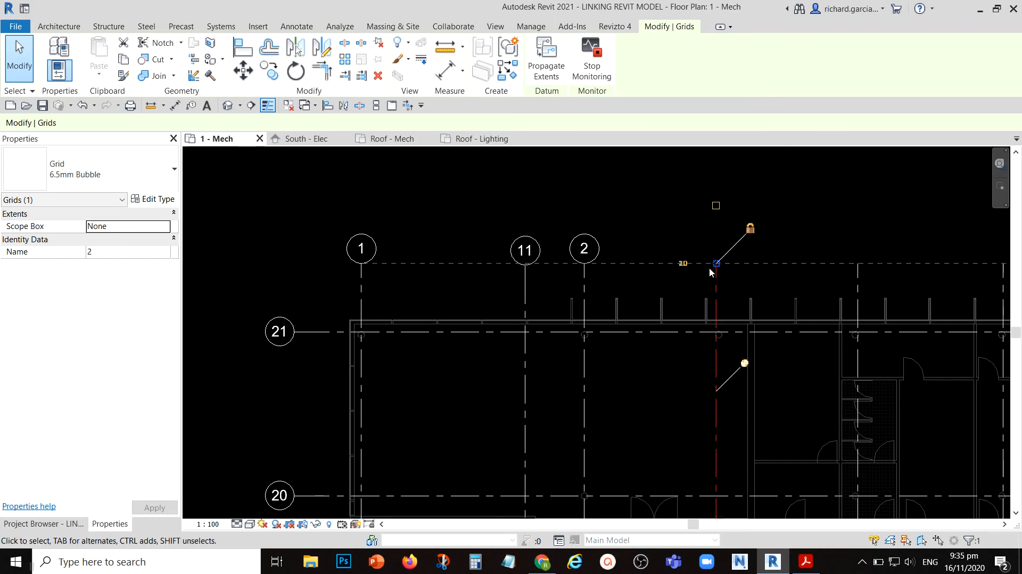
pyautogui.click(715, 206)
# - Show the upper-end bubbles of grids 4, 5 and 6
pyautogui.moveTo(764, 223); pyautogui.dragTo(457, 215, button='middle')
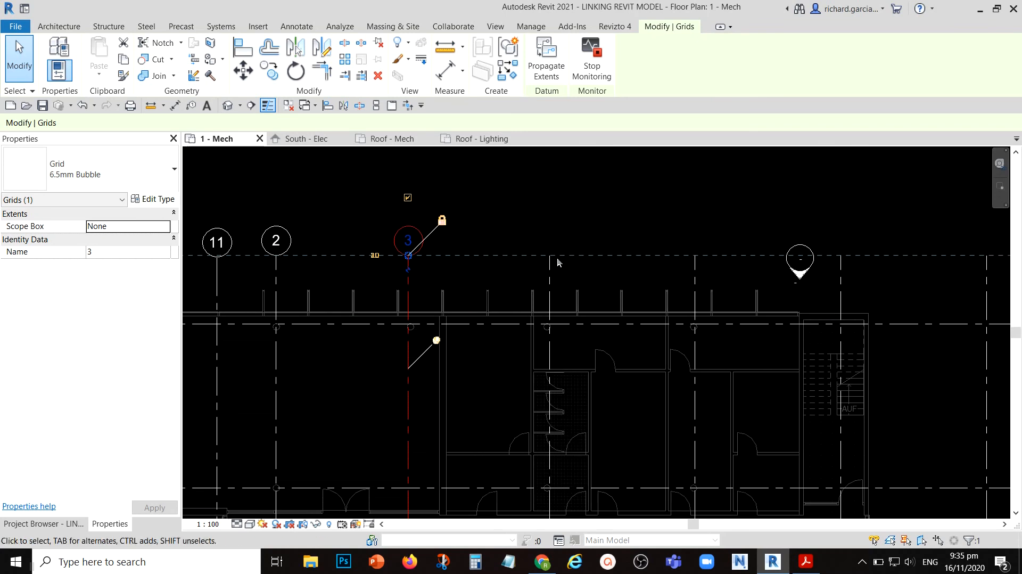
pyautogui.click(550, 278)
pyautogui.click(549, 198)
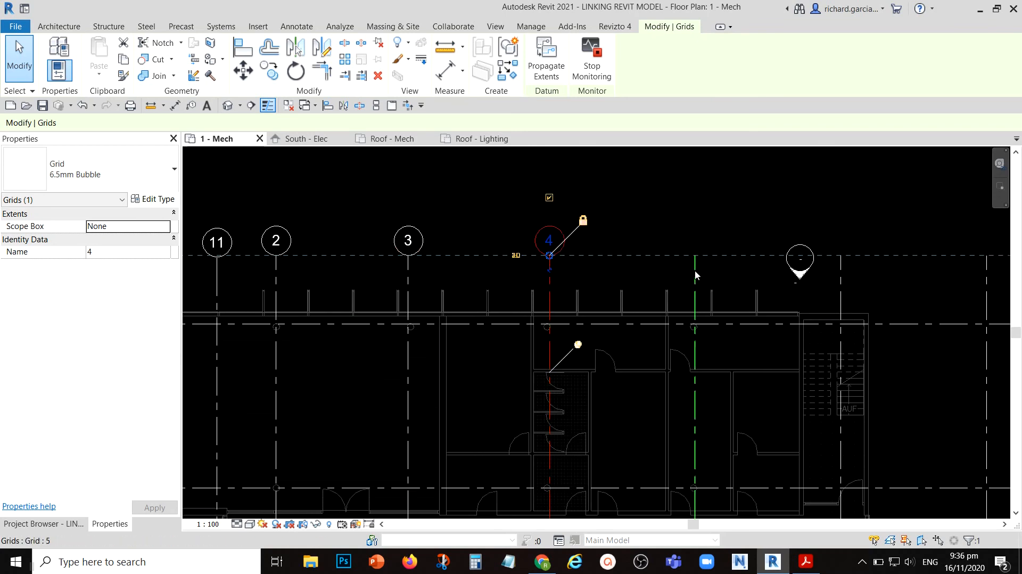
pyautogui.click(694, 274)
pyautogui.click(694, 197)
pyautogui.click(840, 282)
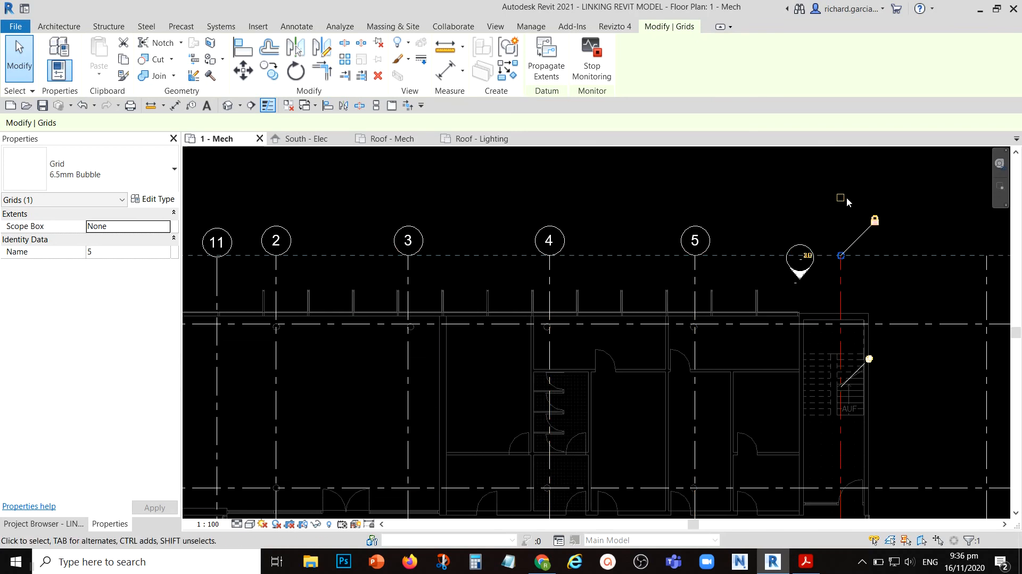
pyautogui.click(841, 198)
# - Show the upper-end bubbles of grids 7 and 8
pyautogui.moveTo(776, 246); pyautogui.dragTo(467, 253, button='middle')
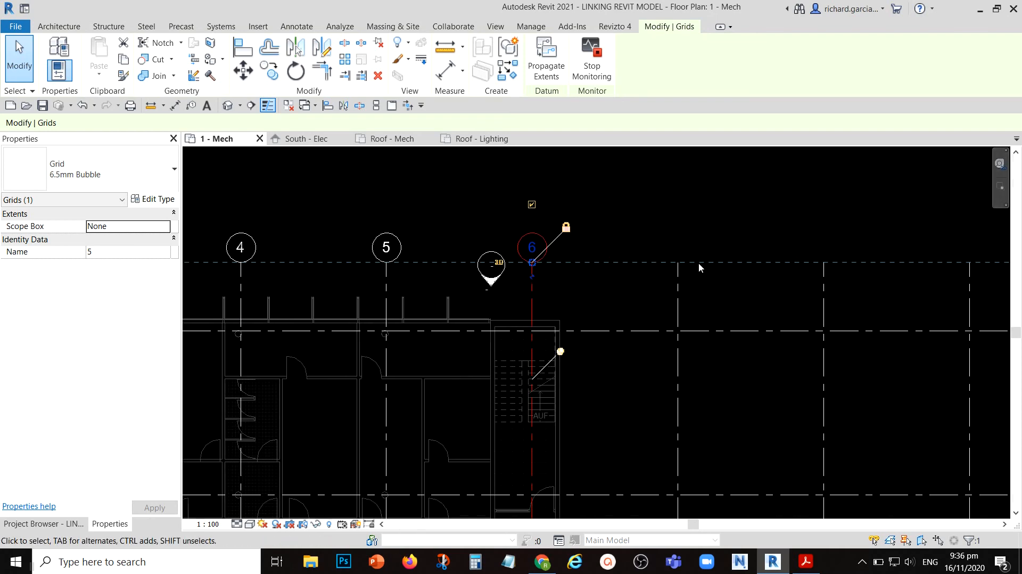
pyautogui.click(677, 287)
pyautogui.click(677, 204)
pyautogui.click(822, 298)
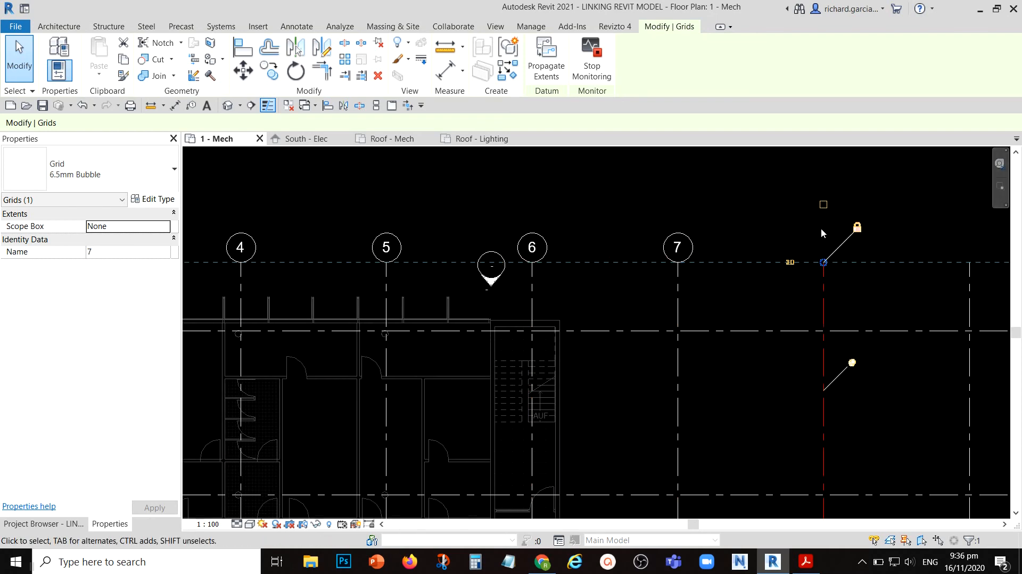
pyautogui.click(823, 204)
# - Show the upper-end bubbles of grids 9 and 10, and clear the selection
pyautogui.moveTo(745, 266); pyautogui.dragTo(456, 231, button='middle')
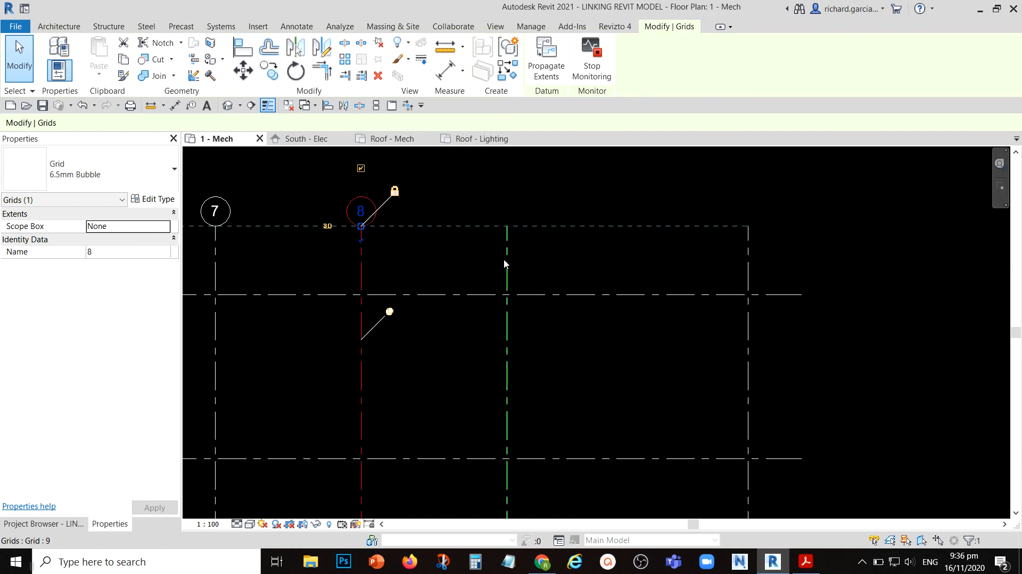
pyautogui.press('Escape')
pyautogui.click(507, 243)
pyautogui.click(507, 169)
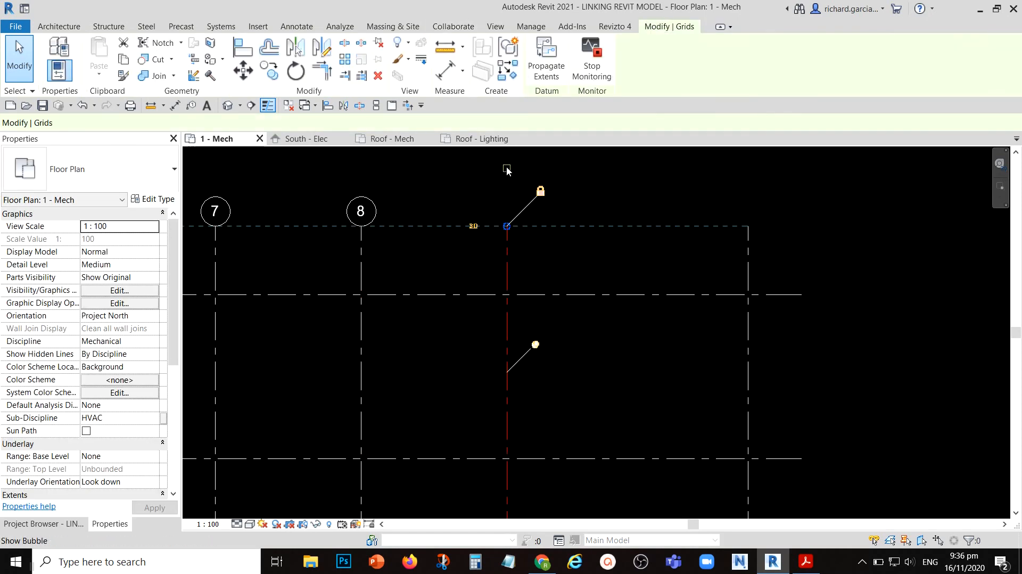
pyautogui.click(749, 250)
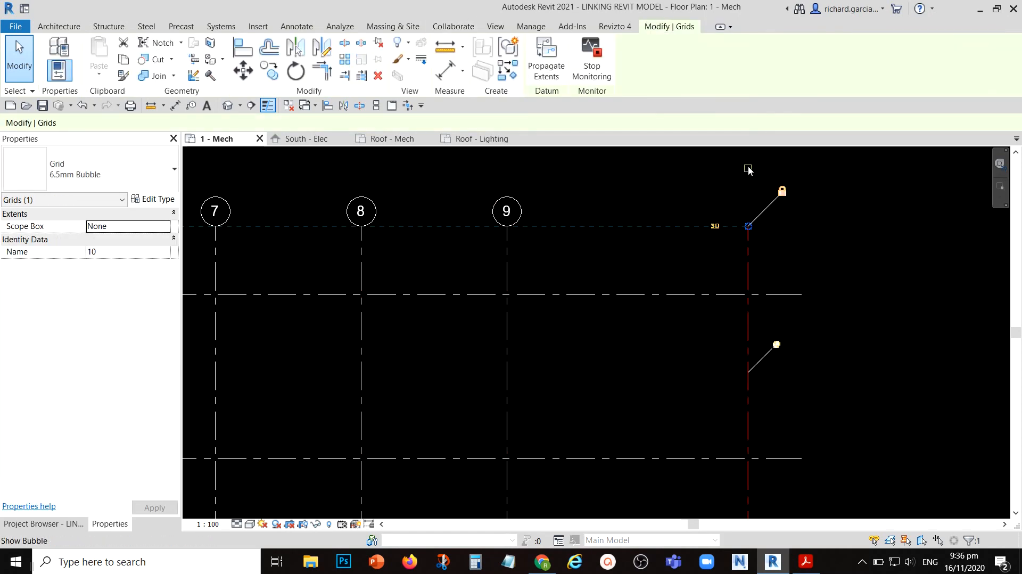
pyautogui.click(748, 168)
pyautogui.scroll(-6, 532, 297)
pyautogui.press('Escape')
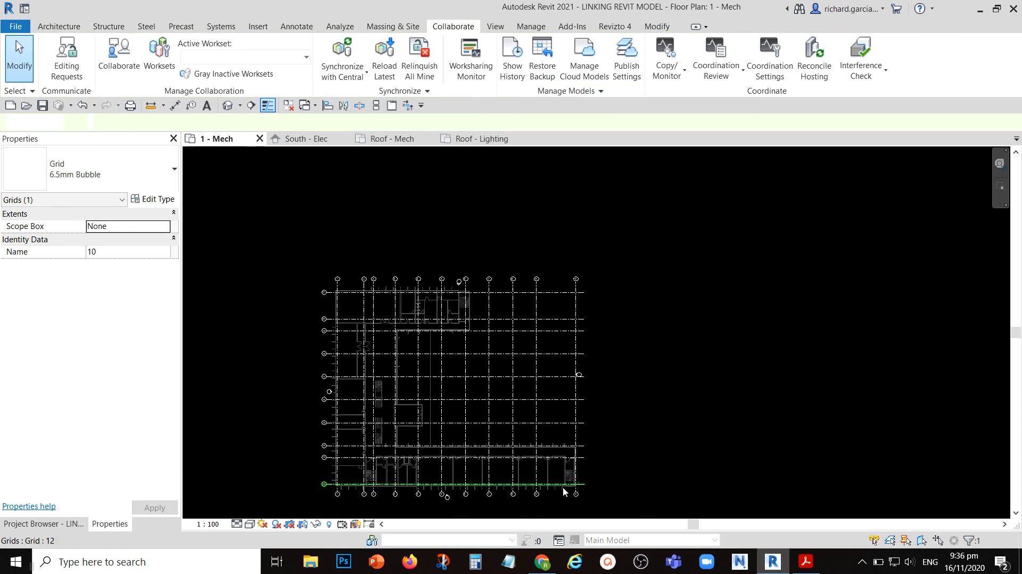
# - Hide the lower-end bubbles of grids 1, 11 and 2
pyautogui.moveTo(580, 441); pyautogui.dragTo(696, 293, button='middle')
pyautogui.scroll(6, 438, 280)
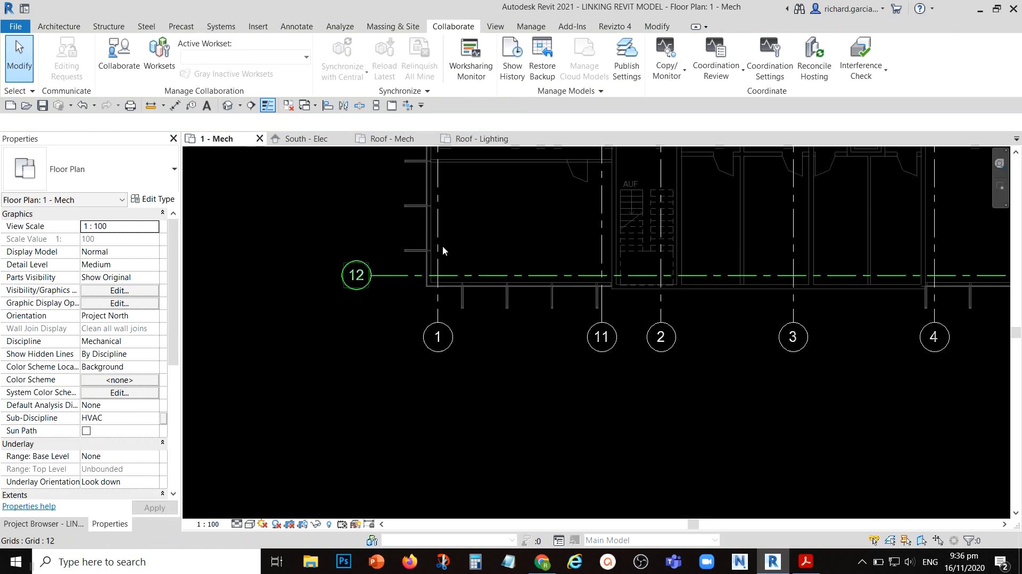
pyautogui.click(443, 249)
pyautogui.click(438, 380)
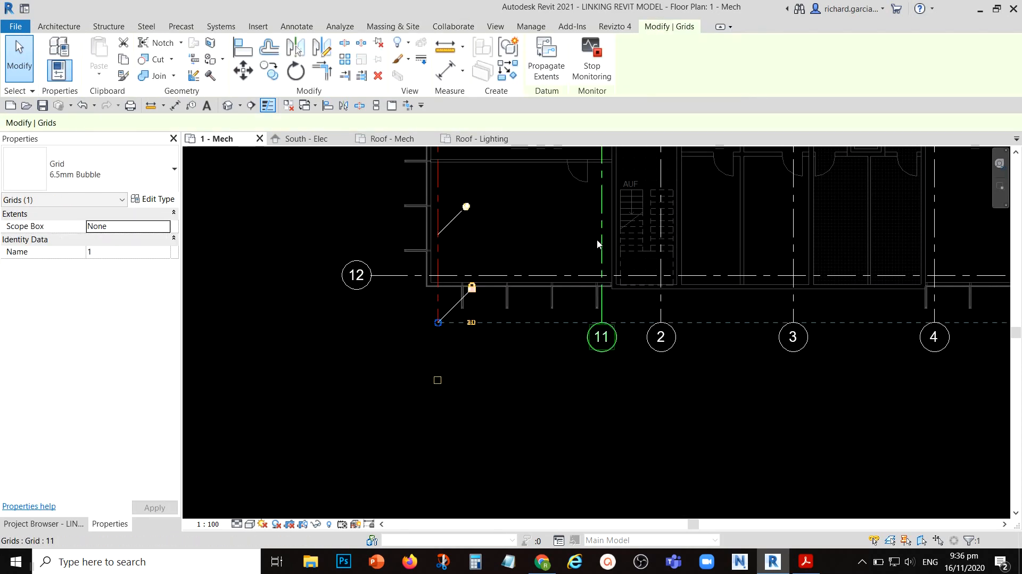
pyautogui.click(602, 251)
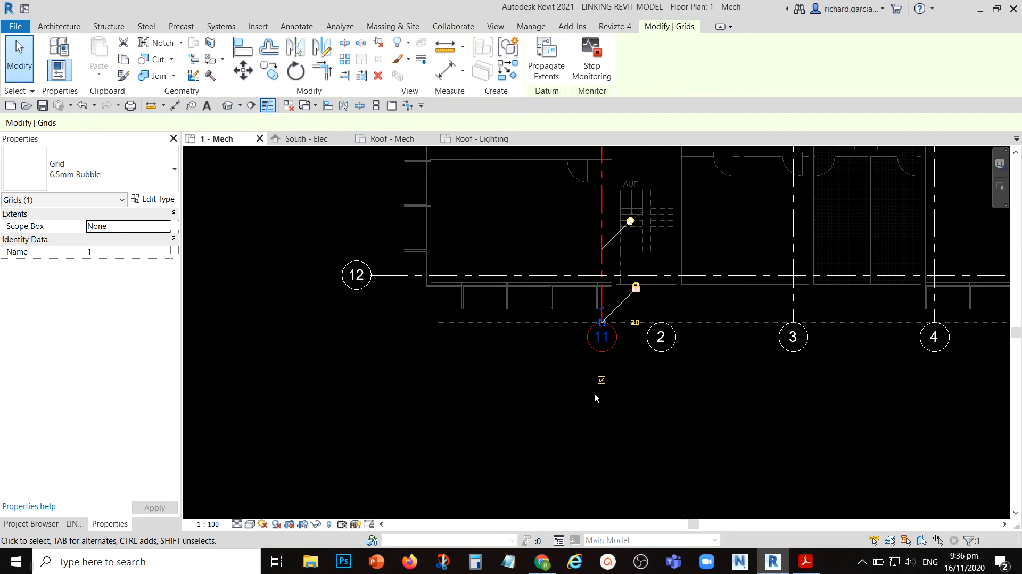
pyautogui.click(661, 299)
pyautogui.click(660, 380)
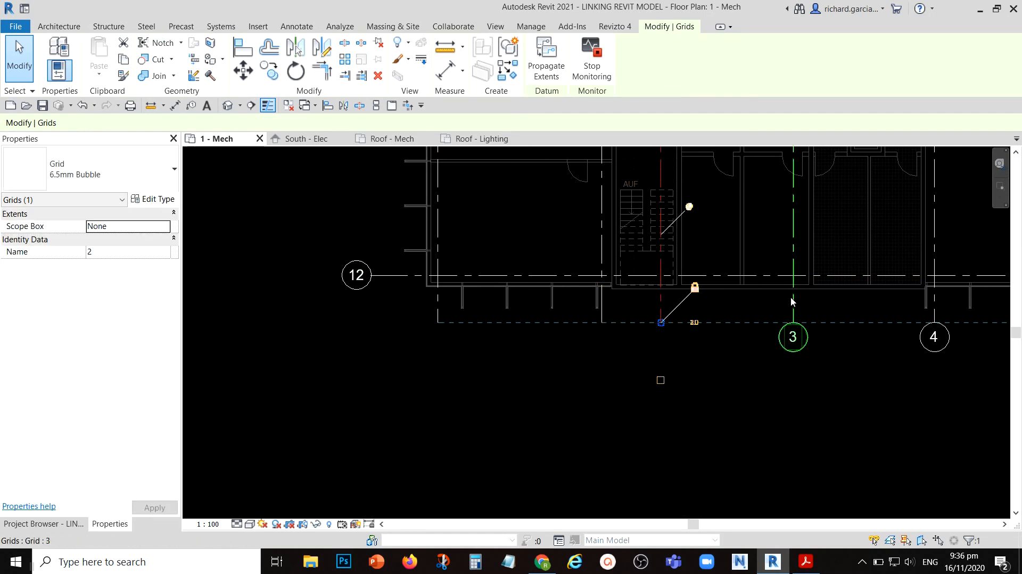
# - Hide the lower-end bubbles of grids 3, 4 and 5
pyautogui.click(792, 303)
pyautogui.click(793, 380)
pyautogui.moveTo(908, 375); pyautogui.dragTo(495, 383, button='middle')
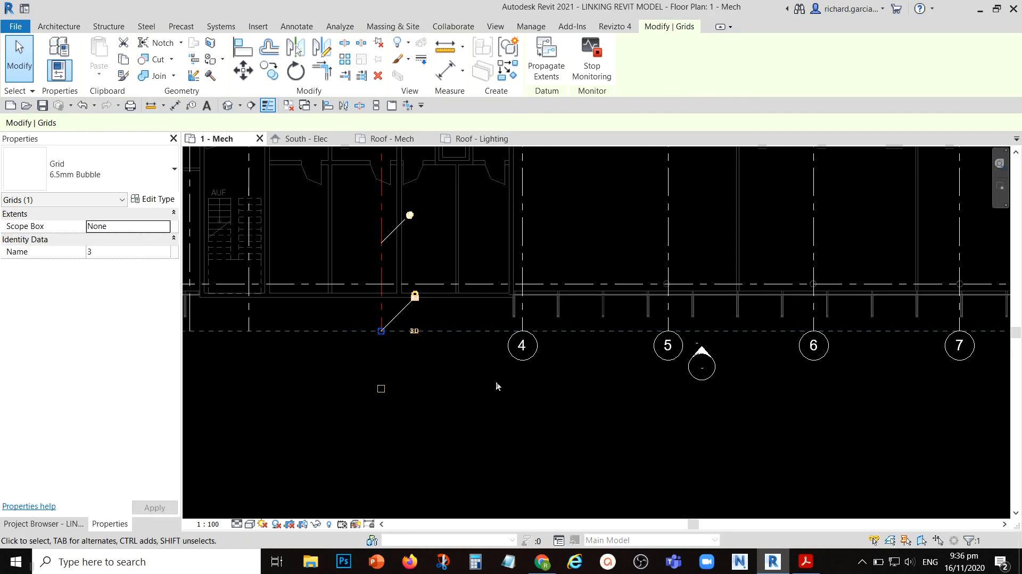
pyautogui.click(521, 298)
pyautogui.click(522, 389)
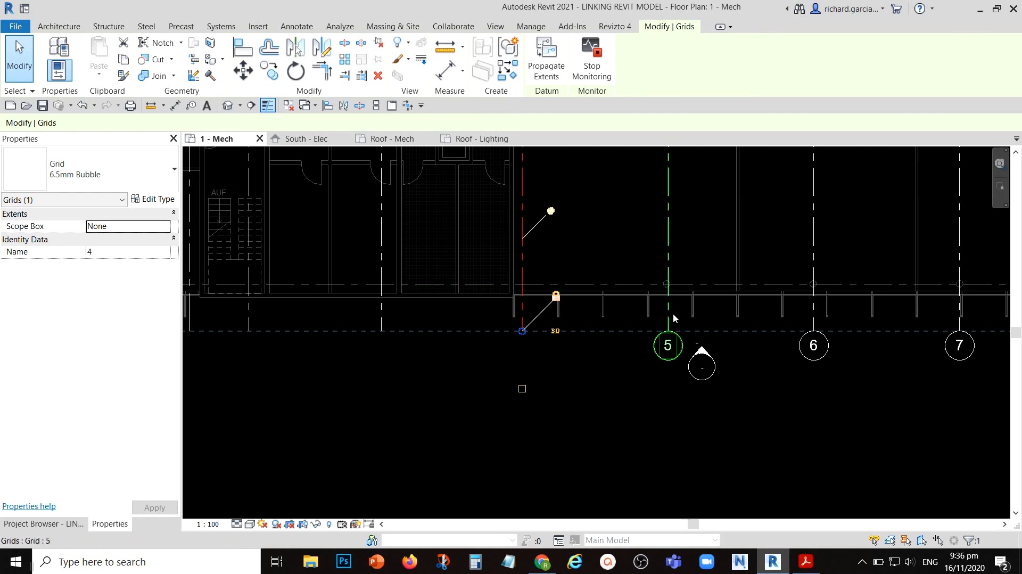
pyautogui.click(669, 310)
pyautogui.click(668, 389)
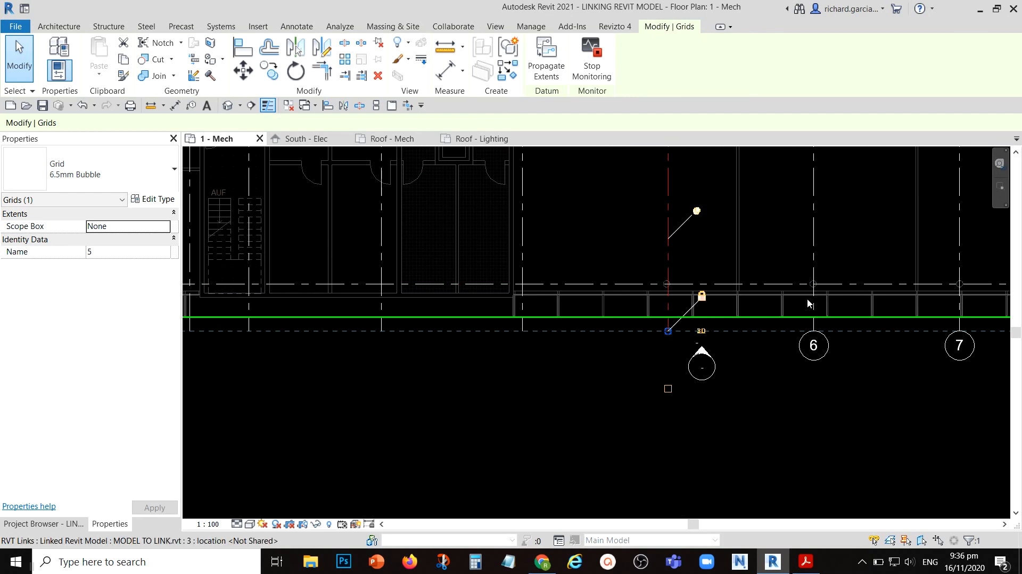
# - Hide the lower-end bubbles of grids 6 and 7
pyautogui.click(809, 306)
pyautogui.moveTo(791, 423); pyautogui.dragTo(558, 410, button='middle')
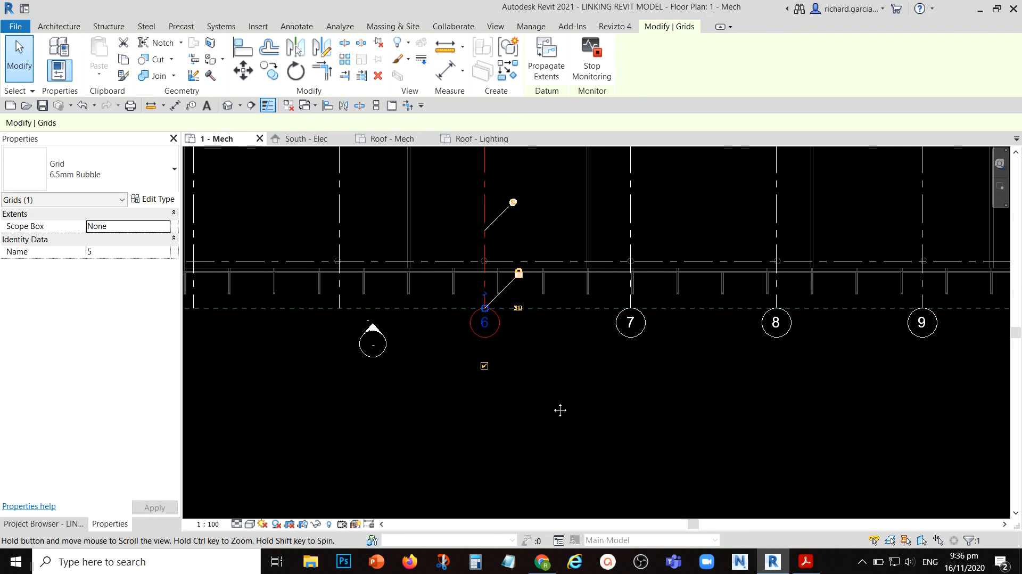
pyautogui.click(481, 365)
pyautogui.click(629, 288)
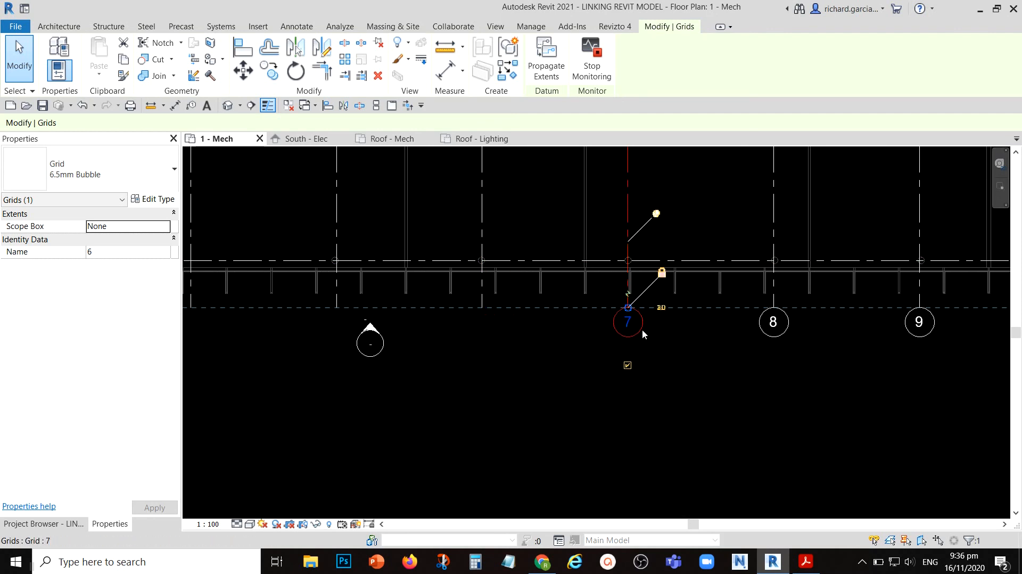
pyautogui.click(627, 365)
# - Hide the lower-end bubbles of grids 8 and 9
pyautogui.moveTo(767, 401); pyautogui.dragTo(506, 431, button='middle')
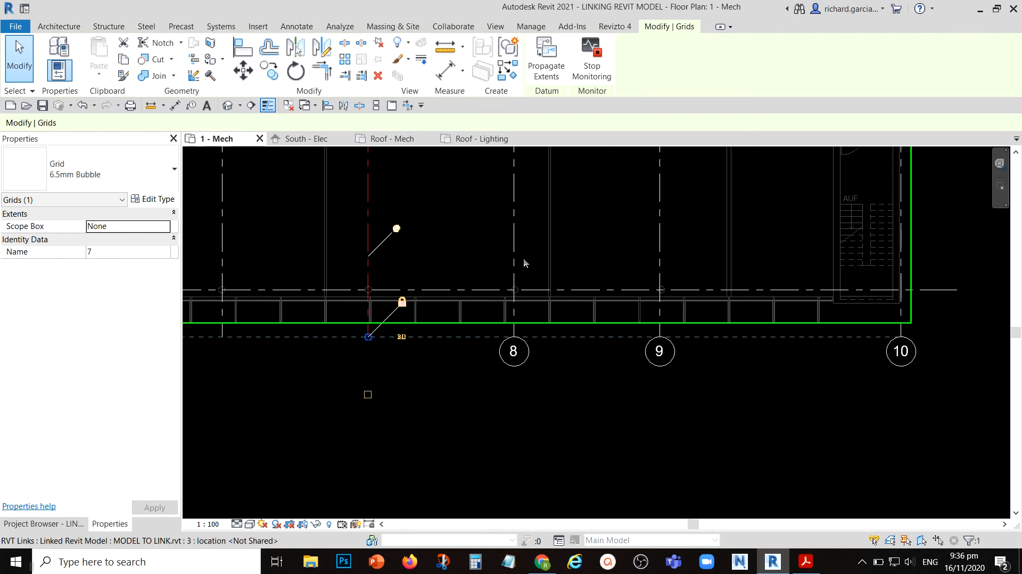
pyautogui.click(515, 253)
pyautogui.click(514, 394)
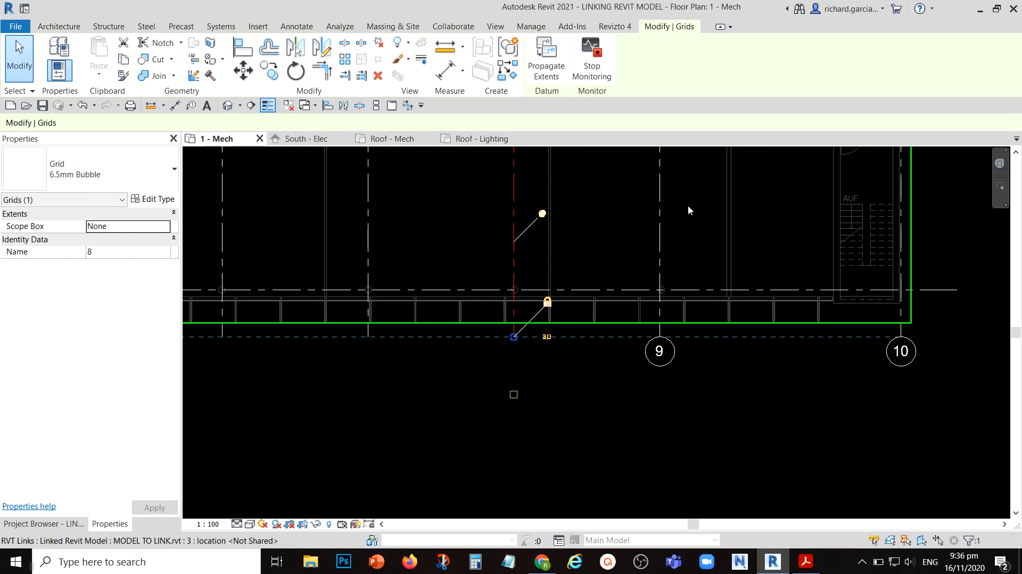
pyautogui.click(661, 233)
pyautogui.click(659, 395)
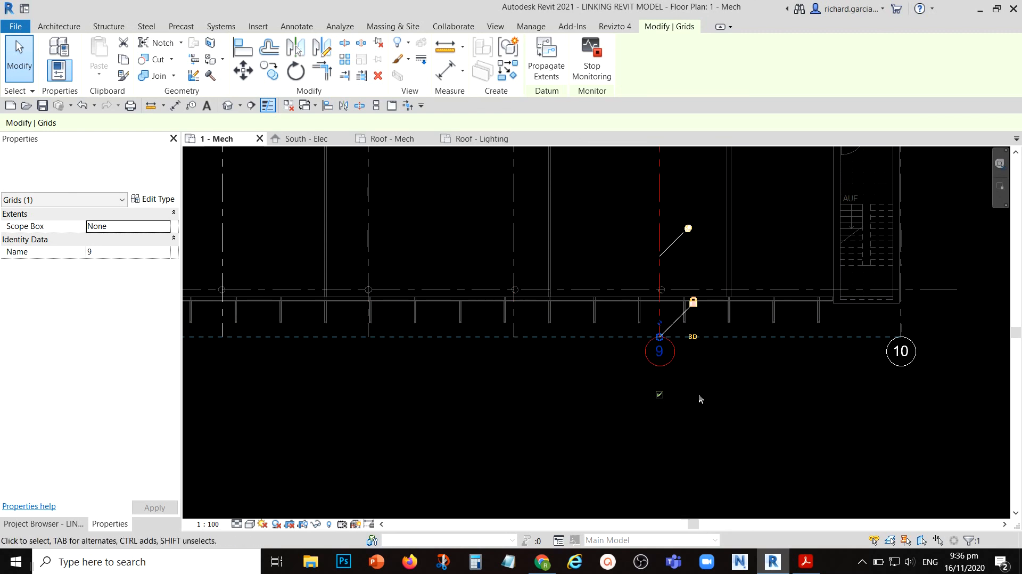
# - Hide the lower-end bubble of grid 10, clear the selection and bring the whole grid layout into view
pyautogui.click(901, 266)
pyautogui.click(900, 394)
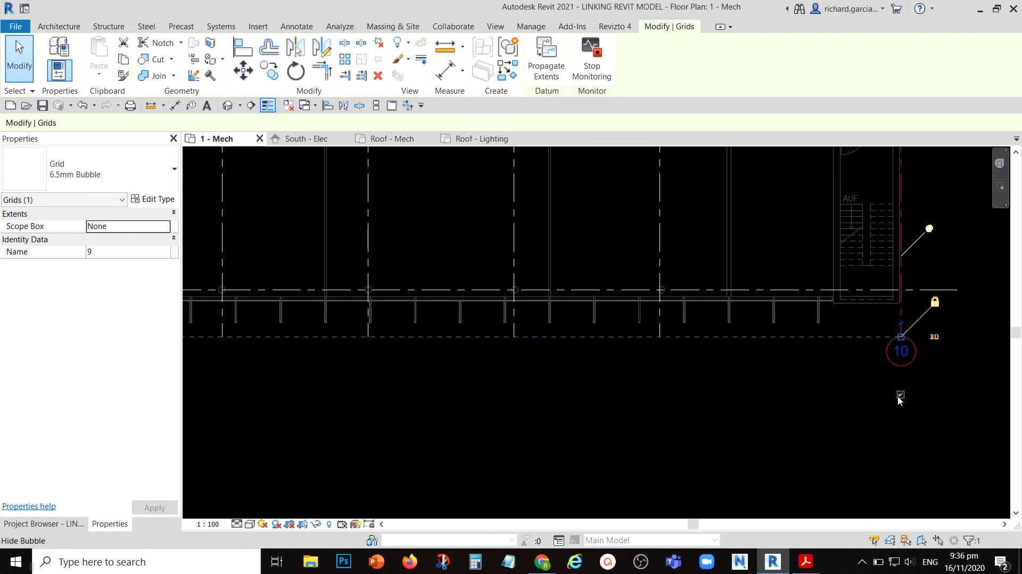
pyautogui.scroll(-3, 748, 324)
pyautogui.click(745, 394)
pyautogui.scroll(-3, 698, 394)
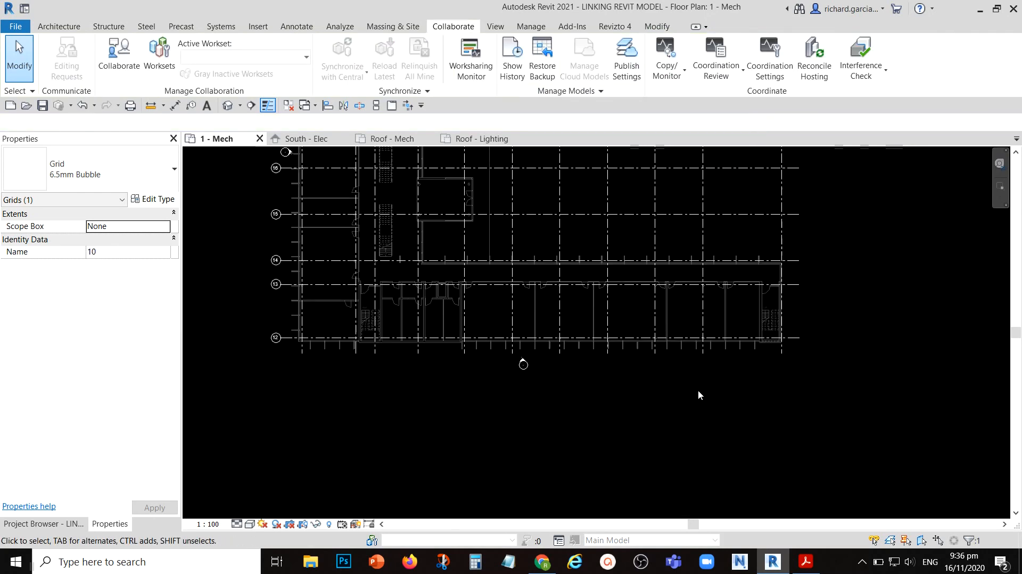
pyautogui.moveTo(624, 290); pyautogui.dragTo(636, 401, button='middle')
pyautogui.scroll(1, 841, 273)
pyautogui.scroll(-1, 867, 282)
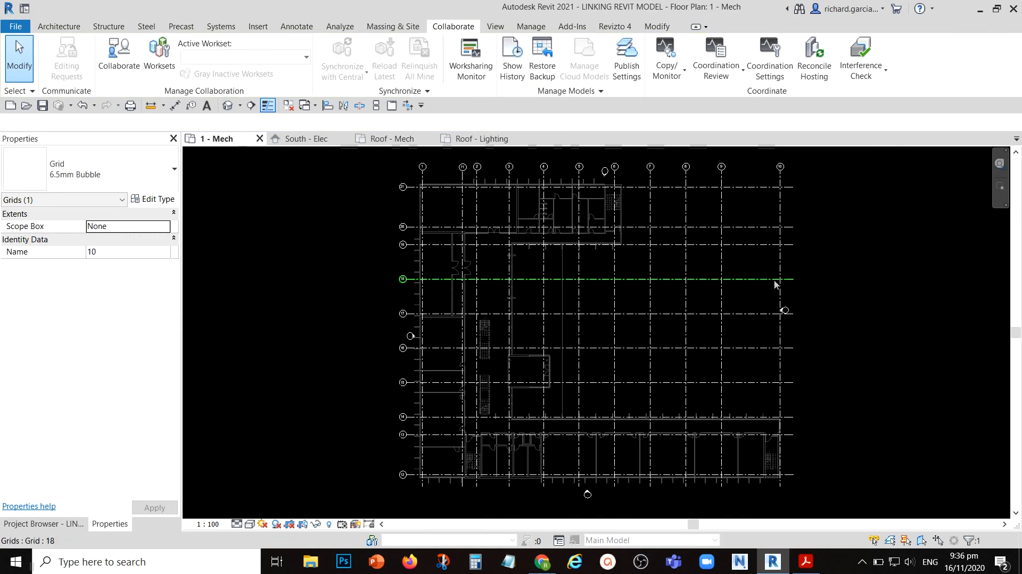